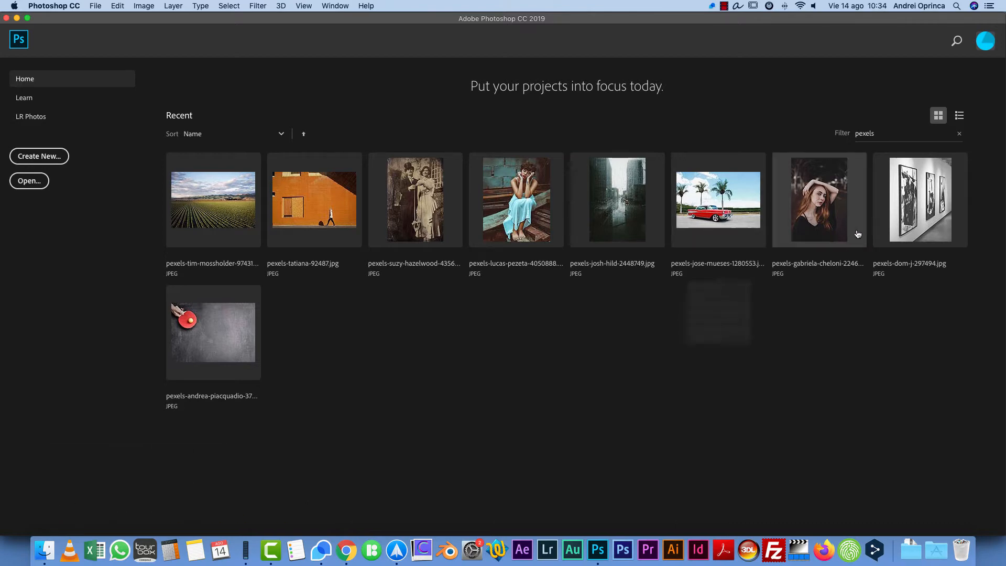
Step: Open the photo pexels-tatiana-92487.jpg from the Stock images folder
left_click(39, 181)
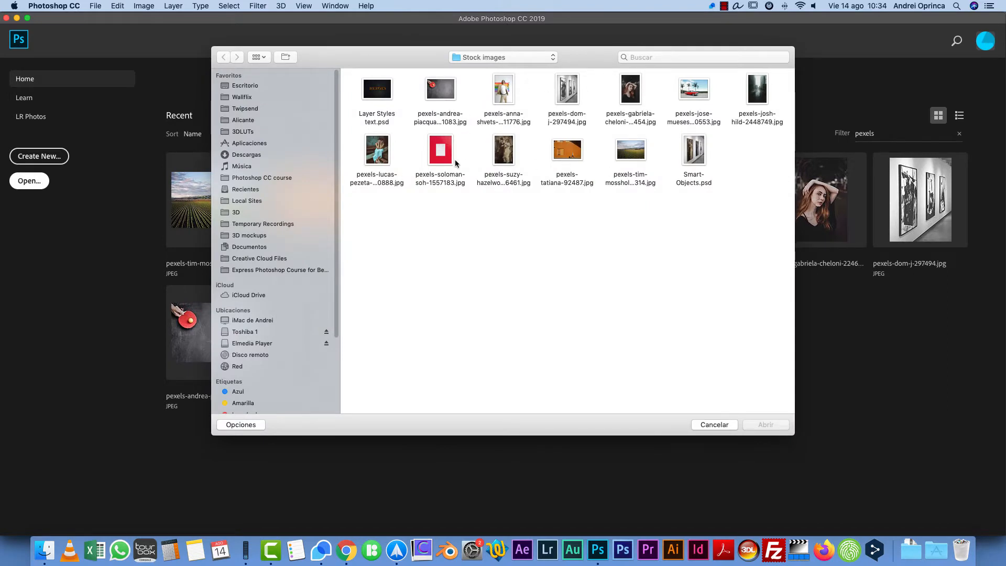
left_click(573, 151)
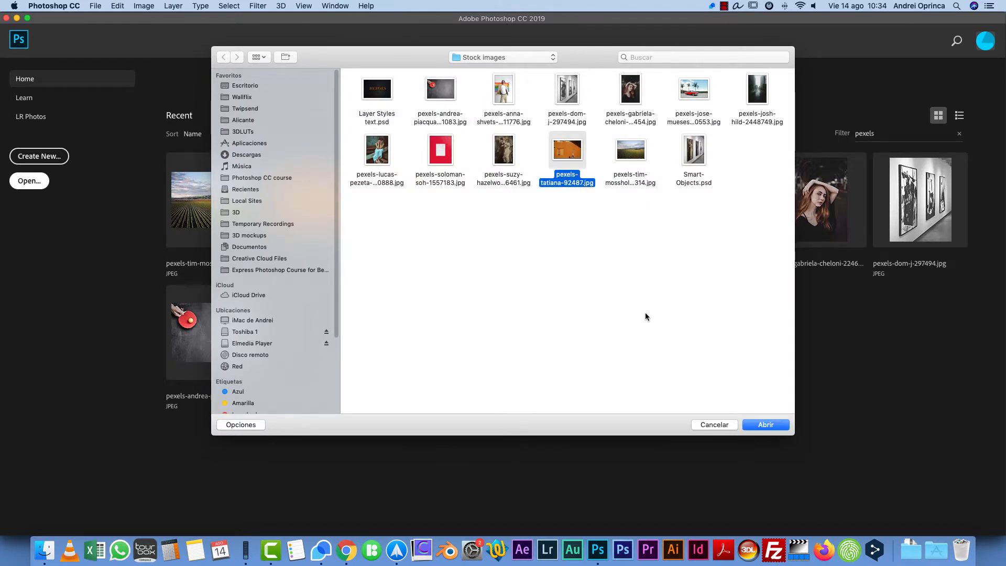
left_click(768, 424)
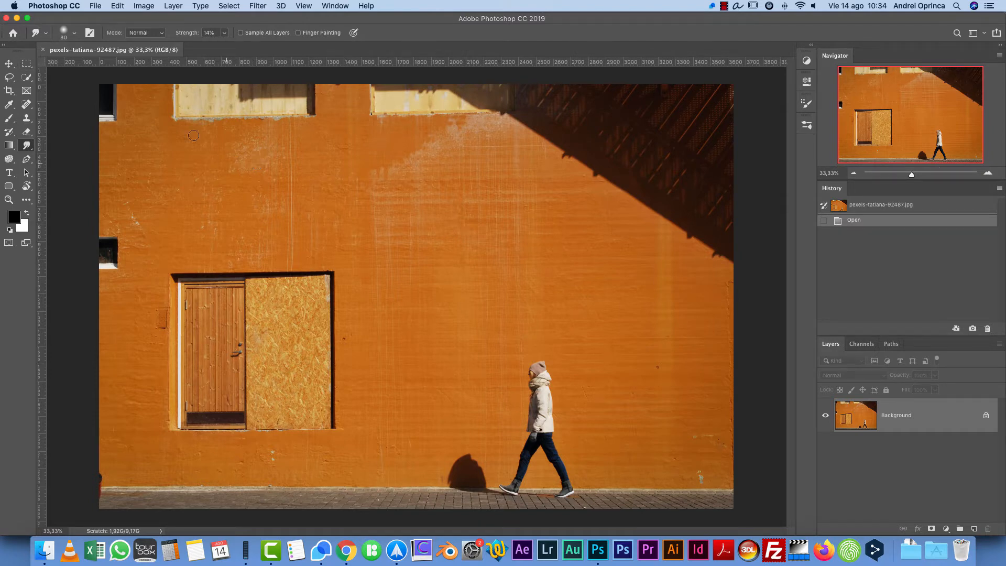
Step: Convert the Background to a normal layer with the Move tool, shift the photo, and move it back to fill the canvas
left_click(7, 64)
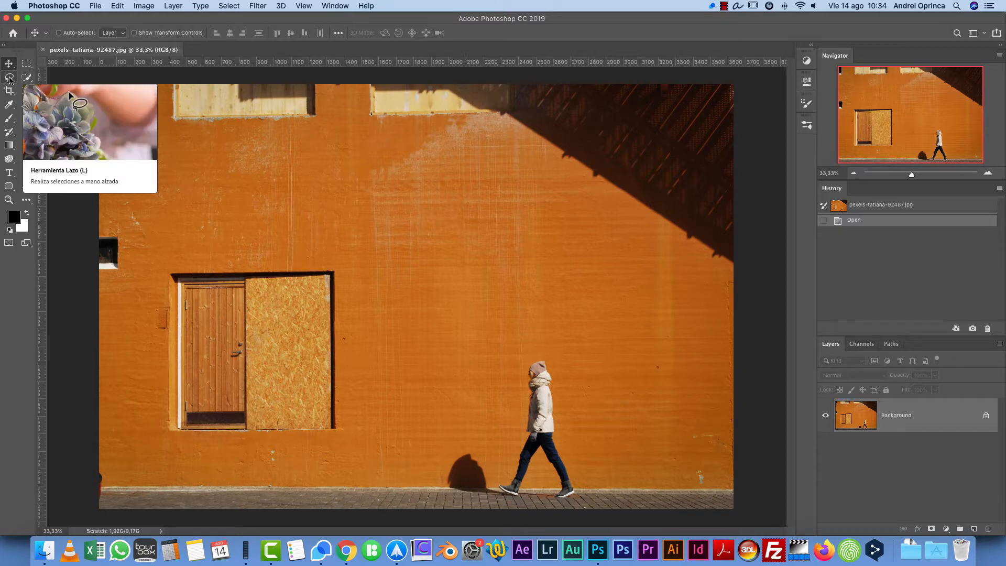
mouse_move(495, 223)
left_mouse_down()
mouse_move(329, 173)
mouse_move(501, 272)
left_mouse_up()
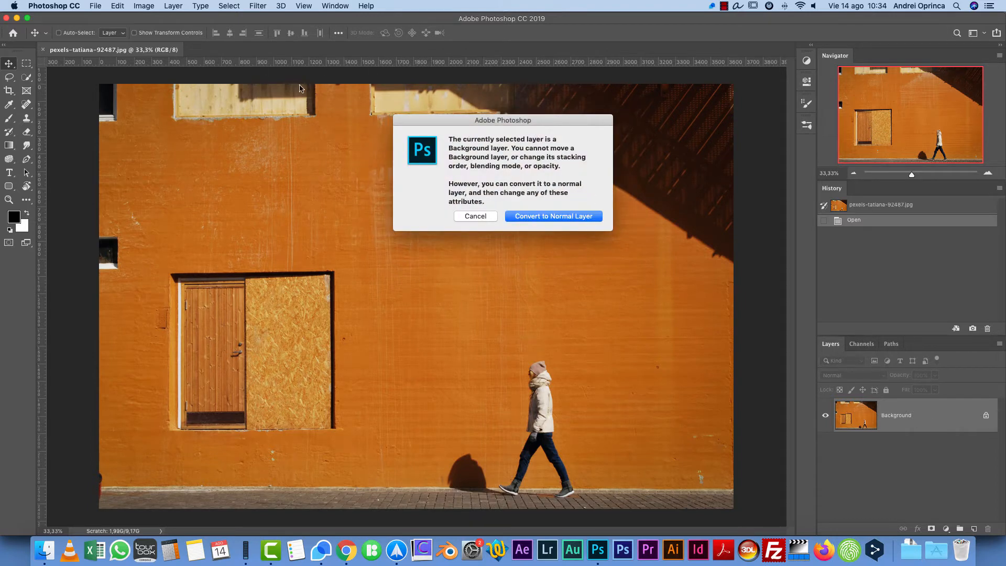
left_click(563, 222)
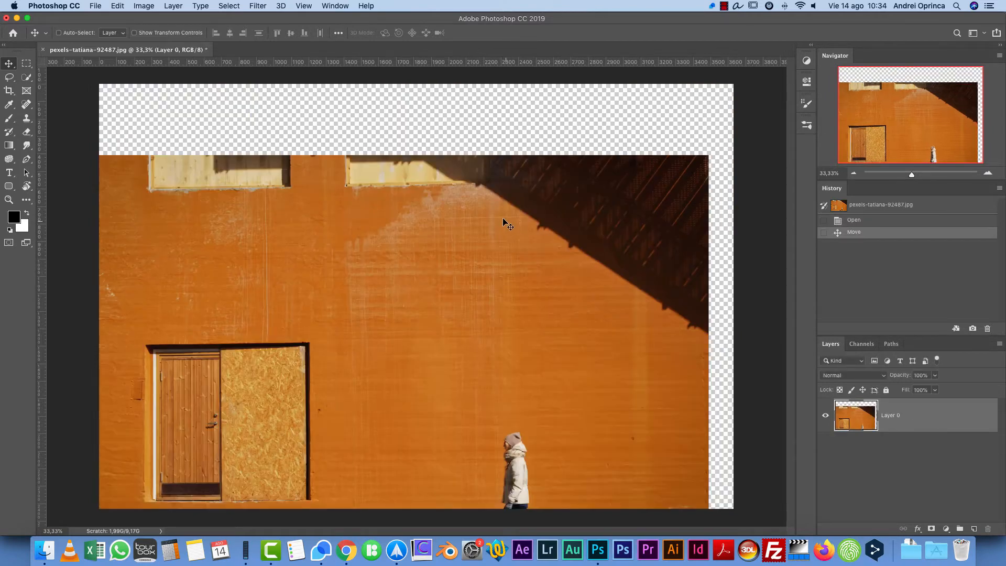
left_click_drag(457, 287, 484, 215)
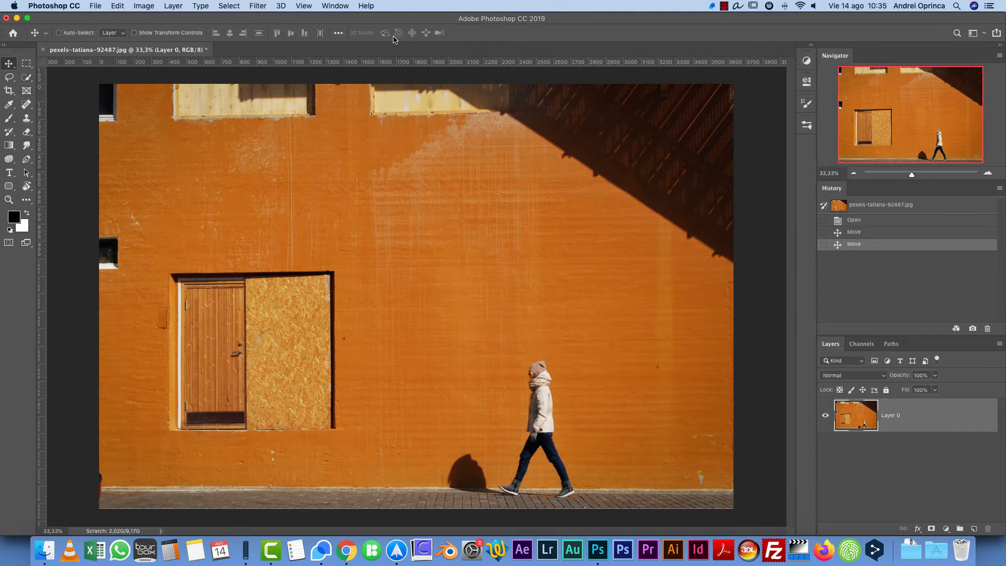
left_click(26, 65)
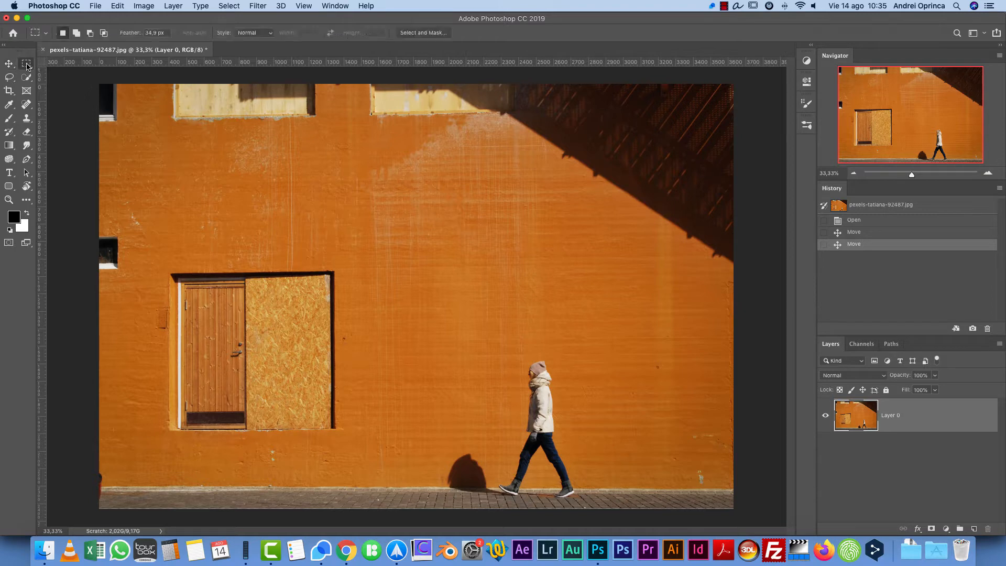
left_click(27, 80)
left_click(9, 79)
left_click(10, 64)
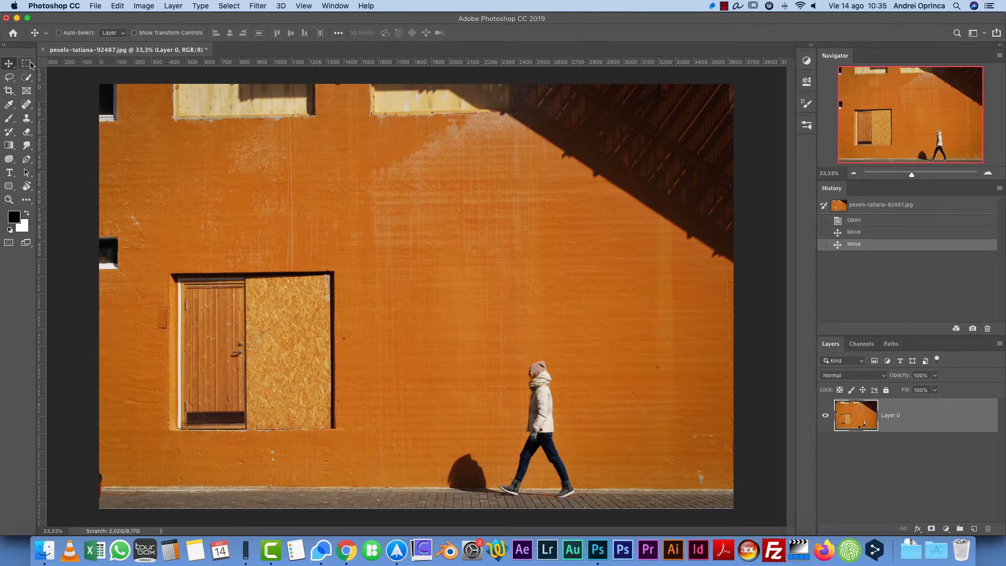
left_click(122, 35)
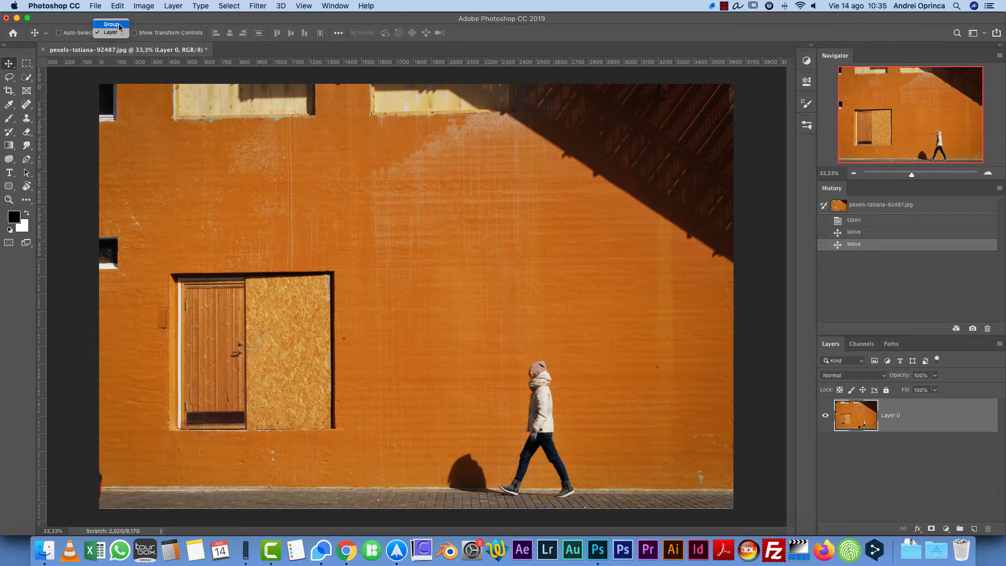
left_click(112, 24)
left_click(111, 33)
left_click(112, 40)
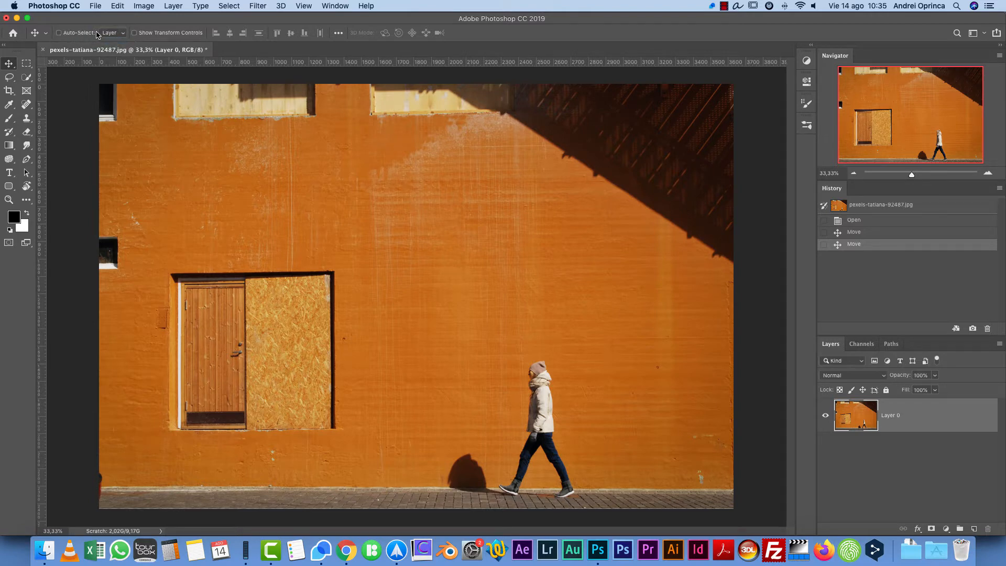
Step: Enable Show Transform Controls for the Move tool
left_click(147, 33)
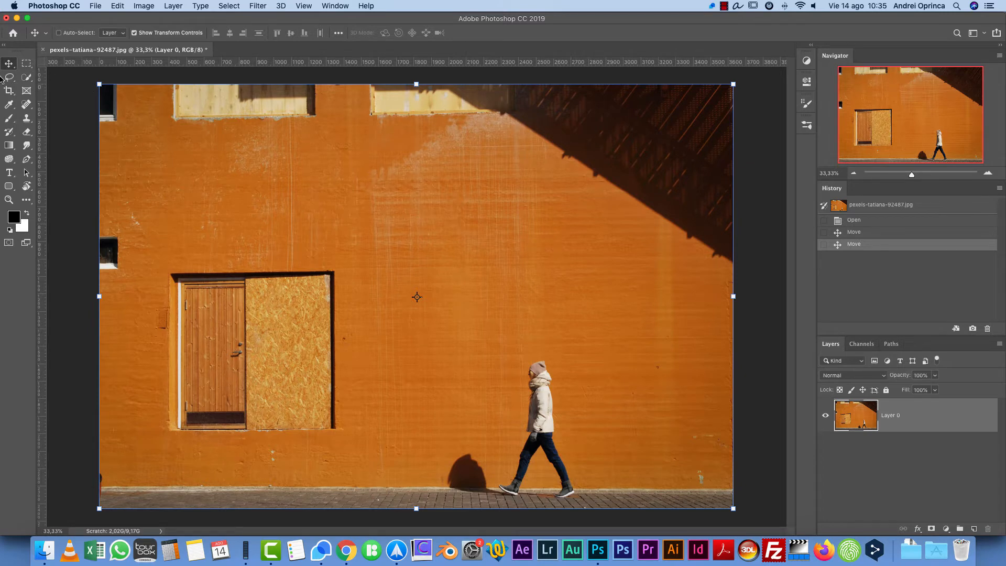
left_click(26, 64)
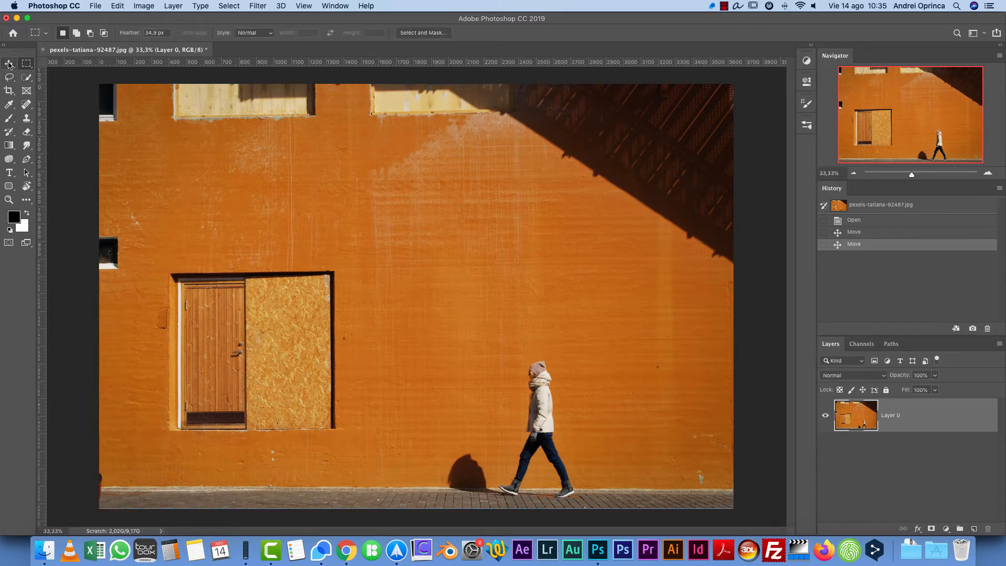
left_click(9, 64)
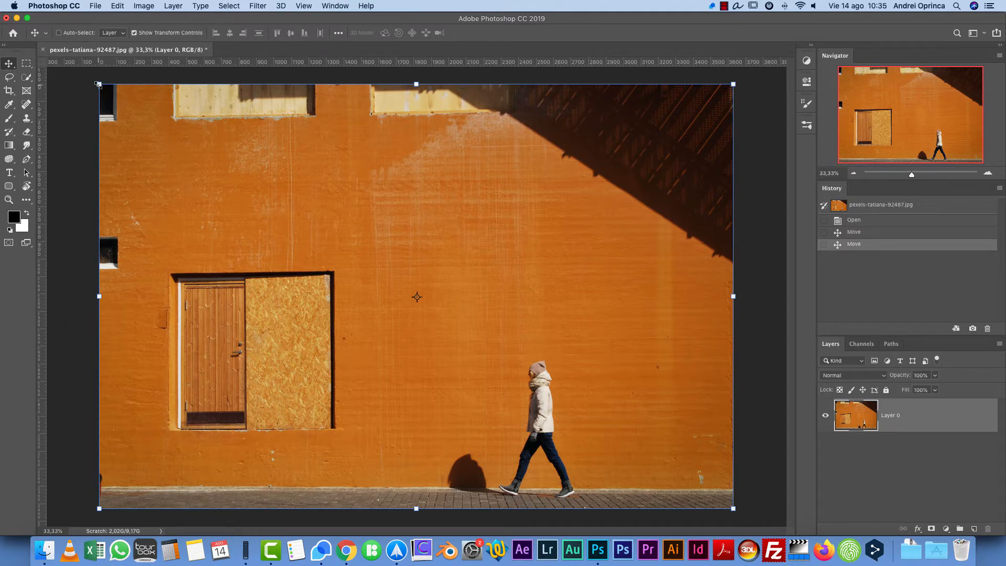
Step: Try scaling the photo layer down to about 74%, cancel the transform and hide the transform controls
left_click_drag(98, 85, 295, 214)
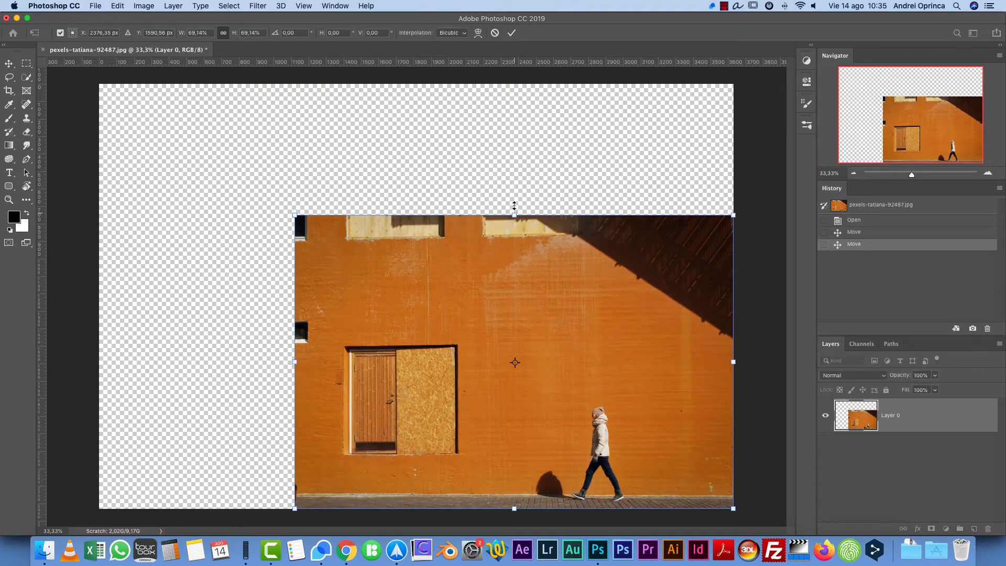
left_click_drag(514, 206, 514, 183)
right_click(501, 219)
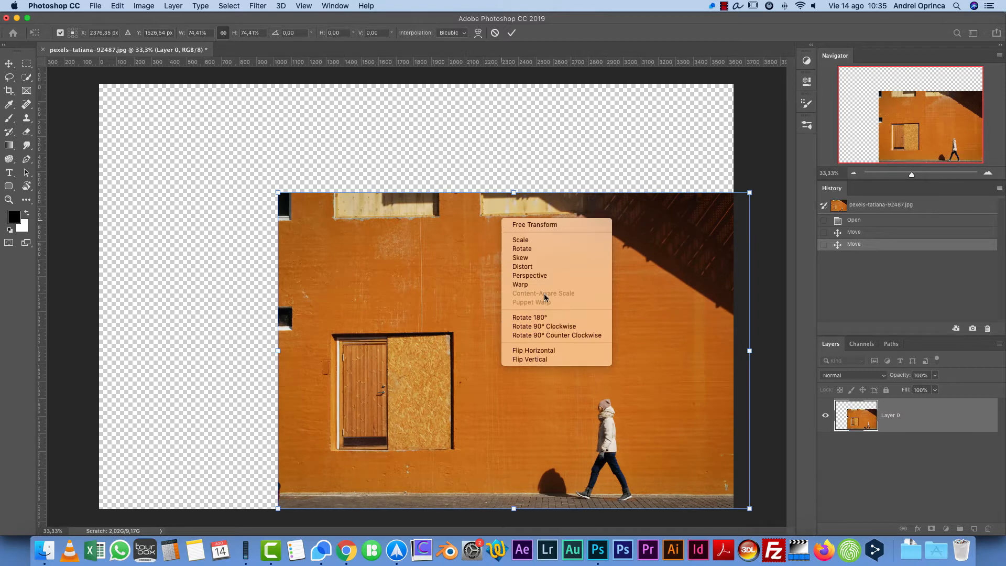
left_click(438, 251)
key("super+z")
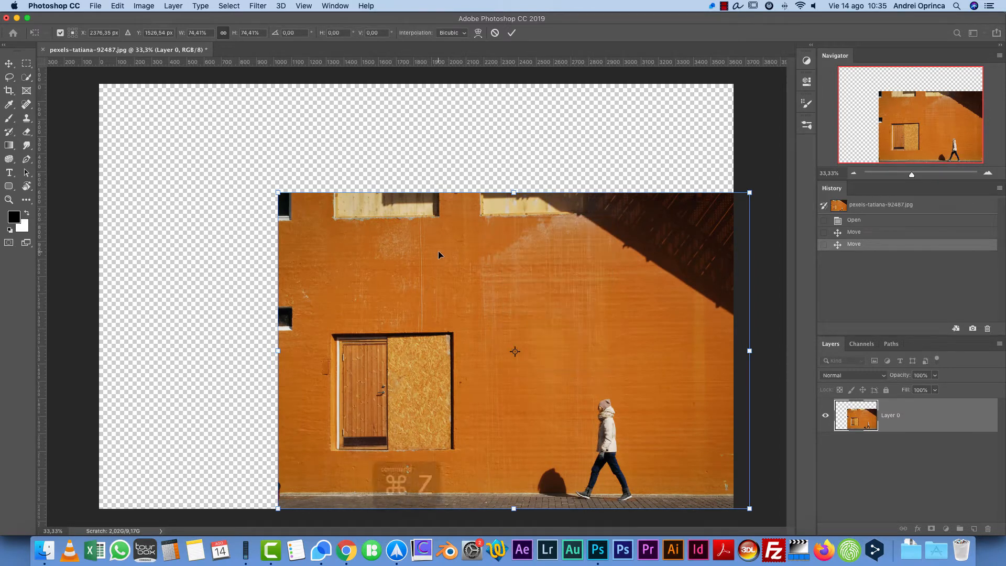
key("Escape")
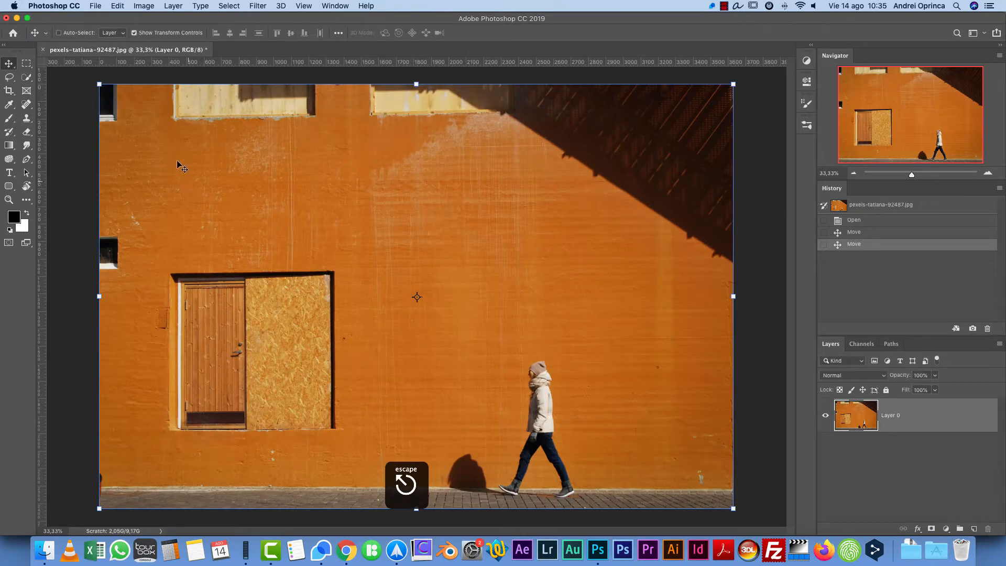
left_click(133, 32)
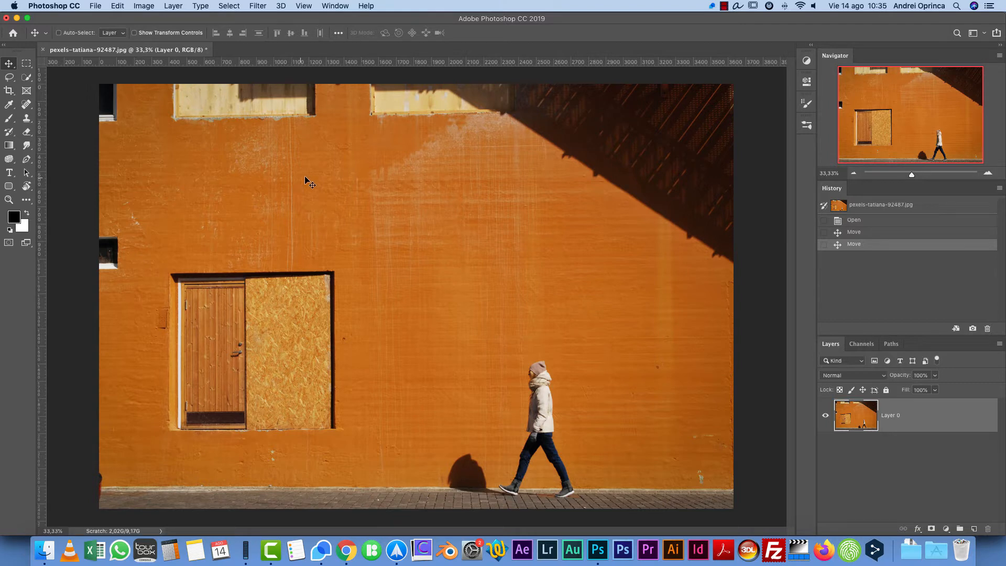
Step: Try resizing the photo layer from its right edge with Free Transform and undo the resize
key("super+t")
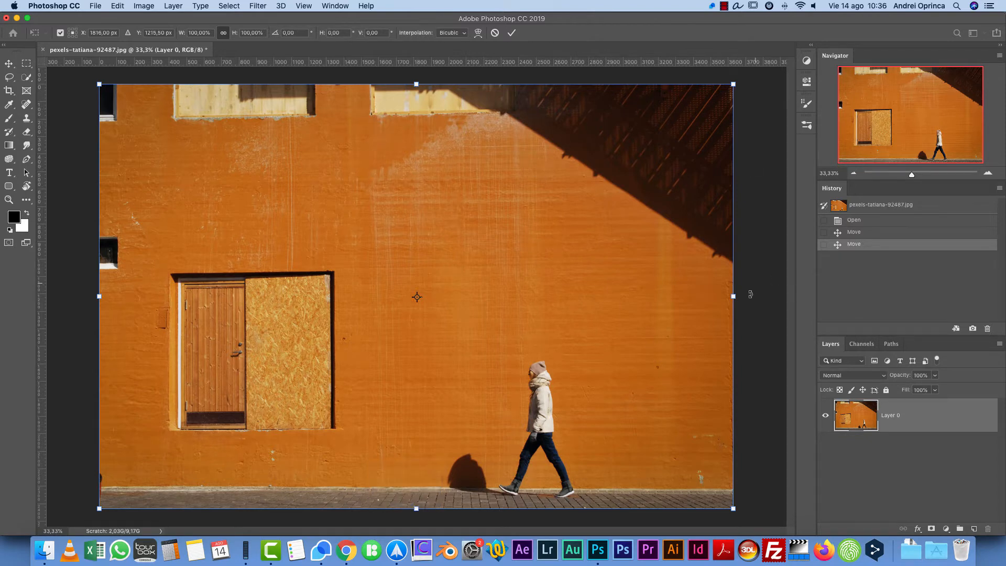
left_click_drag(733, 296, 701, 296)
key("super+z")
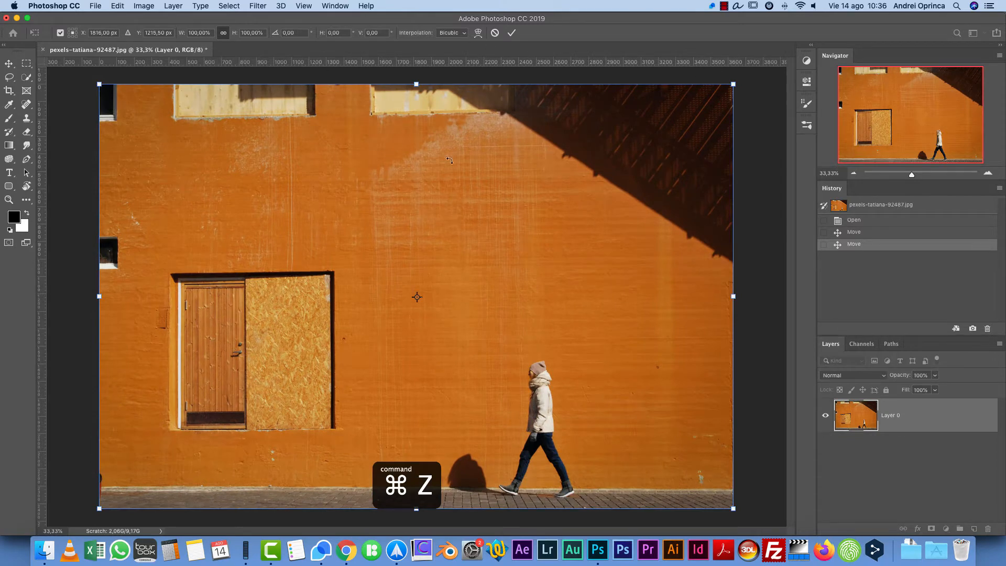
Step: Try the Arc, Arc Upper and Flag warp presets on the photo layer and cancel the transform
left_click(478, 33)
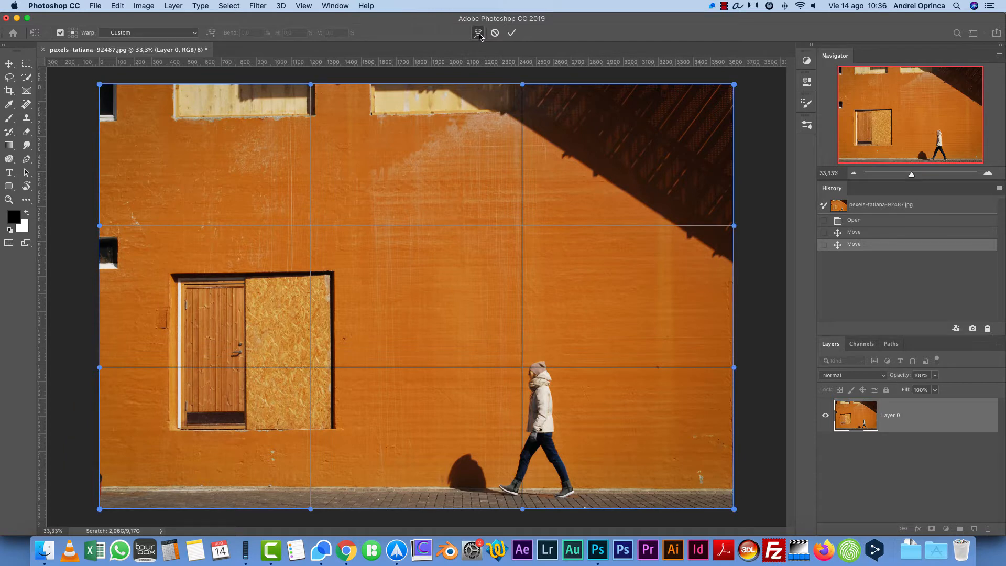
left_click(155, 33)
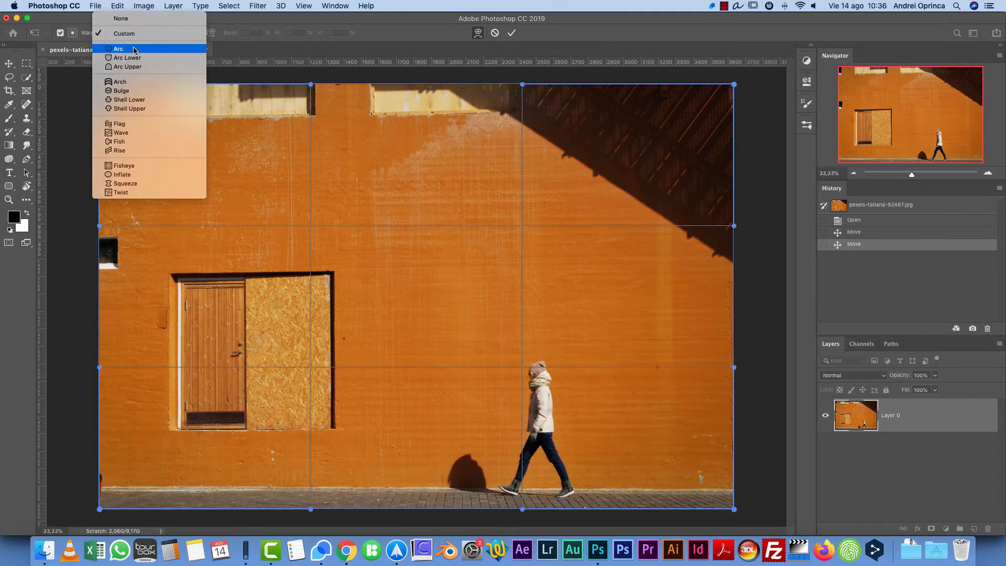
left_click(155, 37)
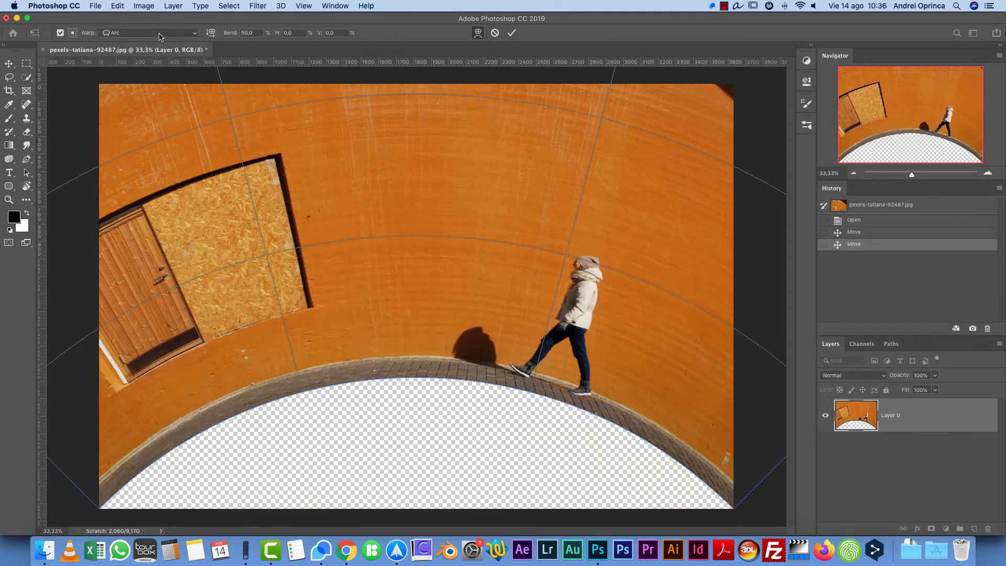
left_click(155, 34)
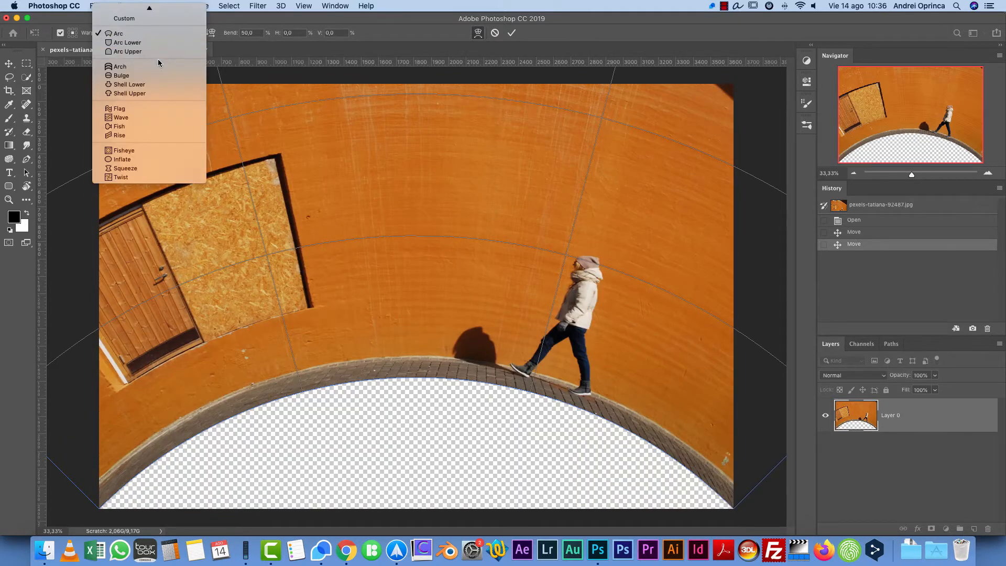
left_click(153, 52)
left_click(150, 33)
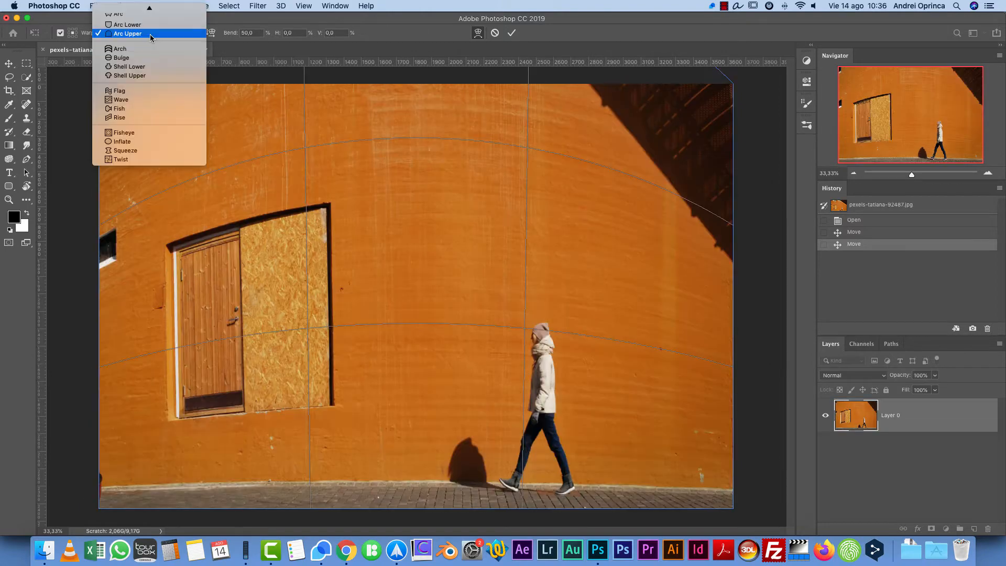
left_click(150, 90)
key("Escape")
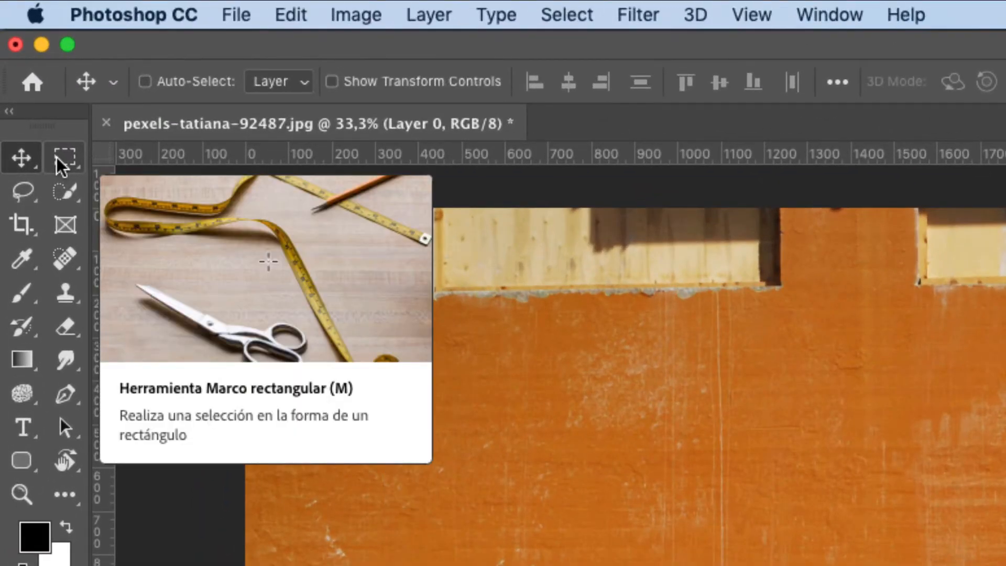
Step: Examine the tool variants grouped under the Marquee, Quick Selection, Lasso and Crop tools
left_click(56, 157)
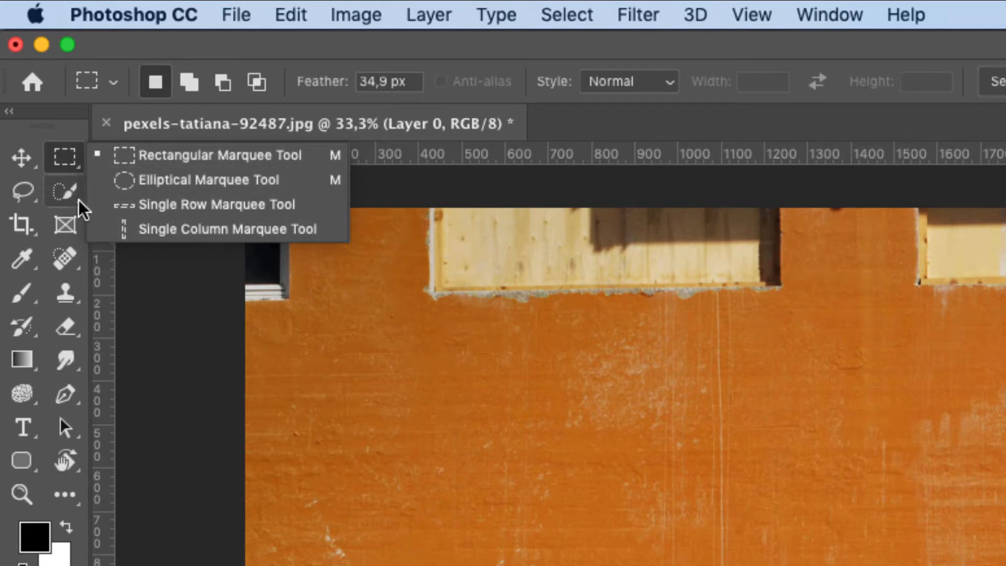
left_click(65, 194)
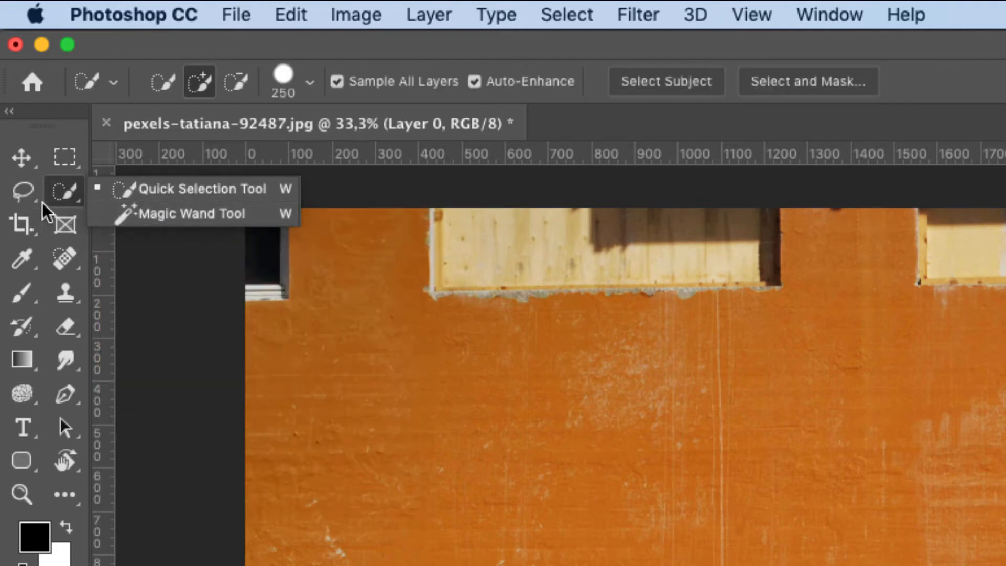
left_click(24, 199)
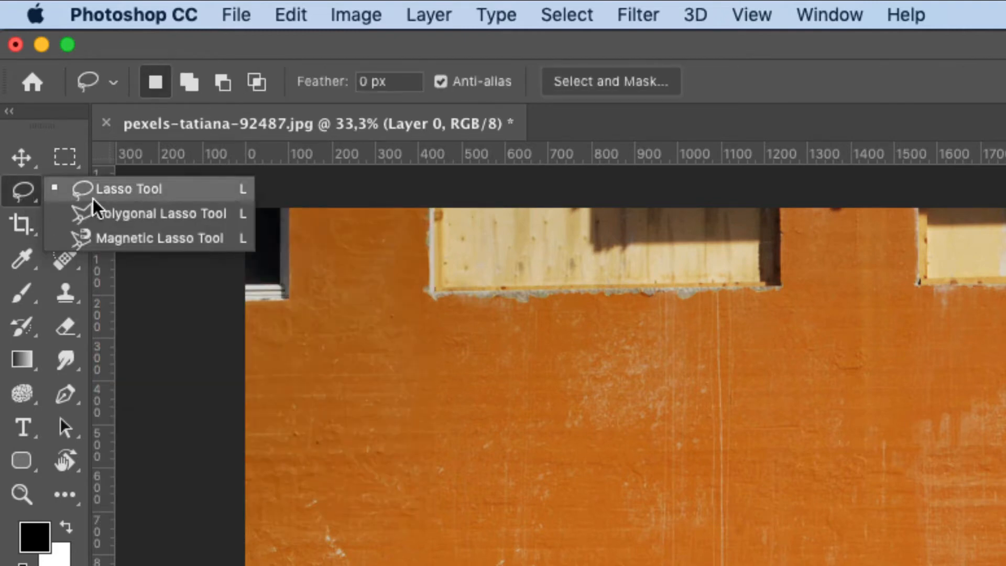
left_click(21, 197)
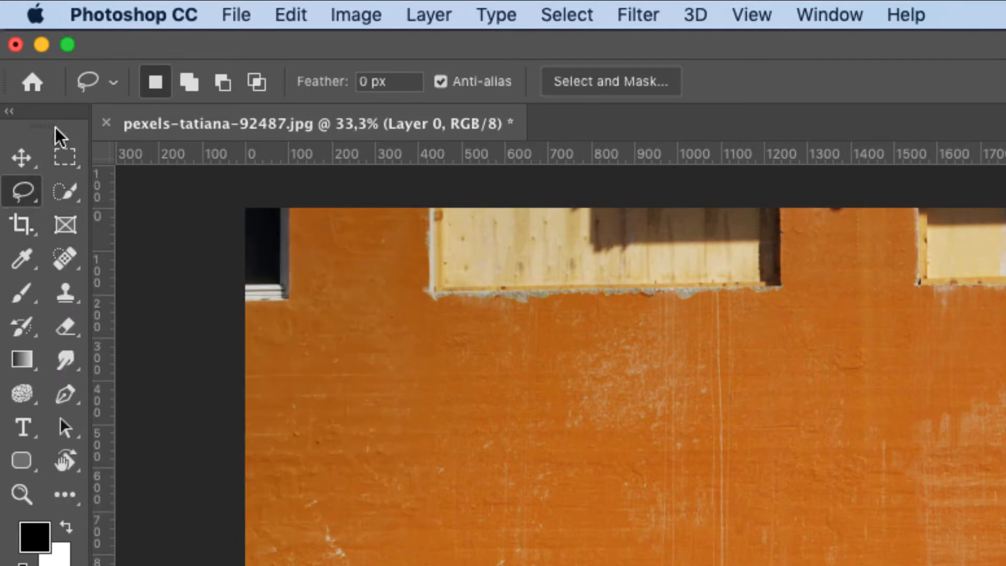
left_click(19, 230)
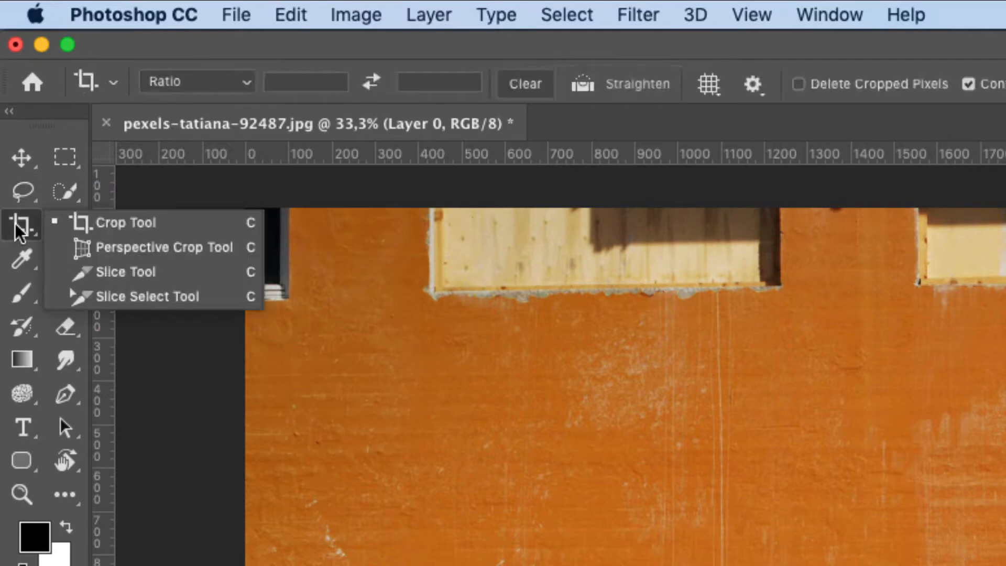
left_click(67, 231)
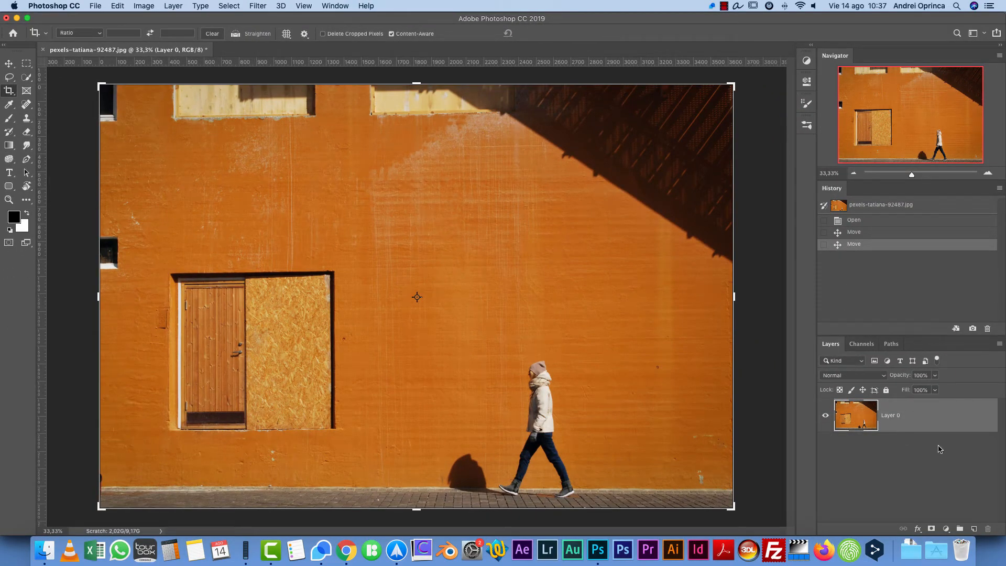
Step: Check the width, height and resolution fields in the Image Size settings and close them without changes
key("Escape")
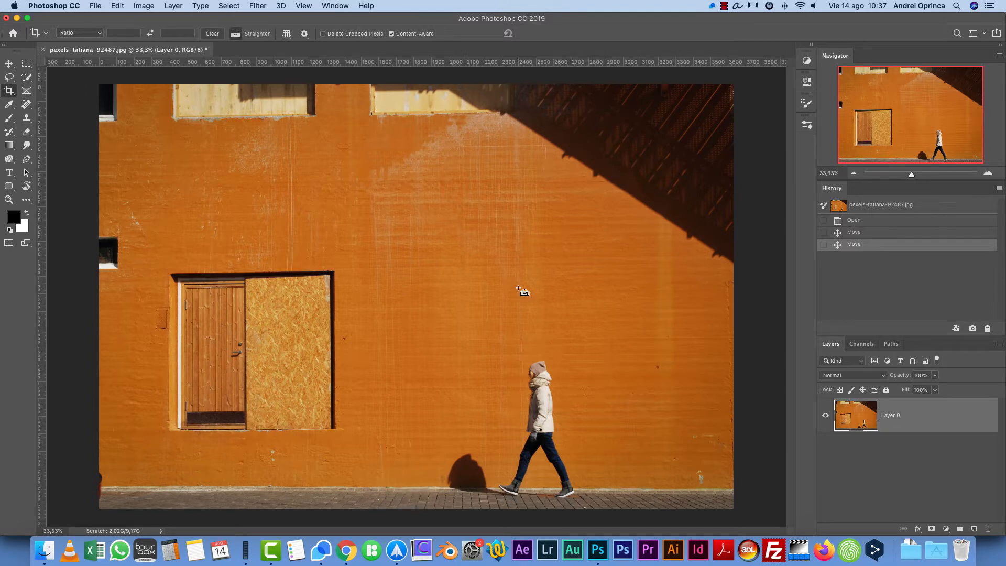
key("alt+super+i")
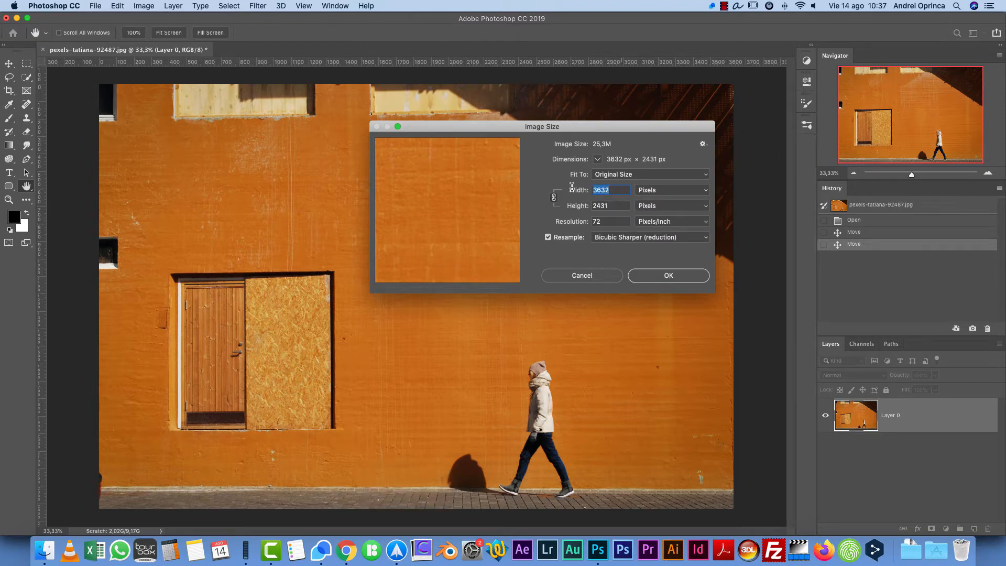
left_click(611, 204)
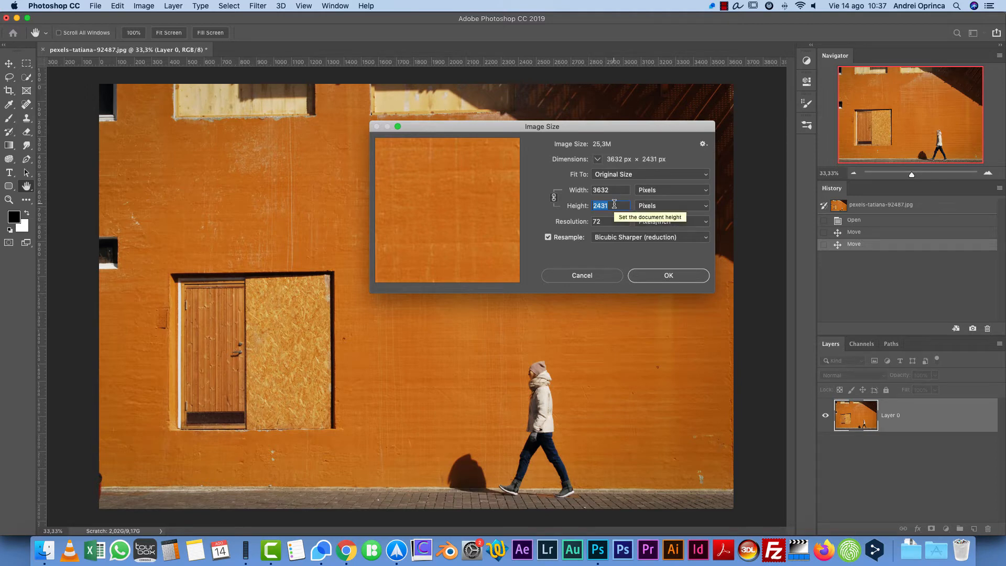
left_click(583, 274)
Step: Review the Crop tool variants and the Canvas Size settings, leaving the canvas as it is
key("c")
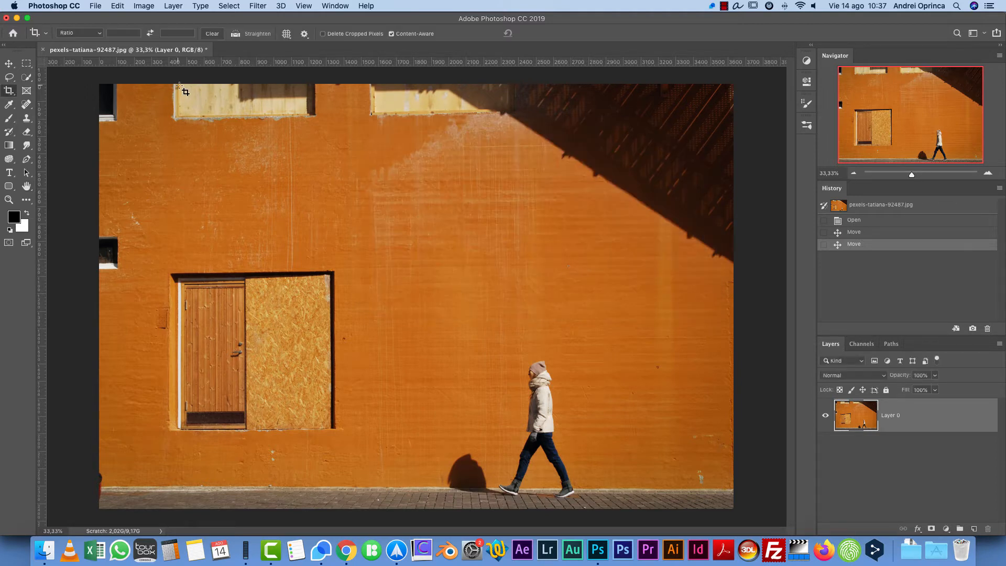
right_click(8, 93)
left_click(136, 6)
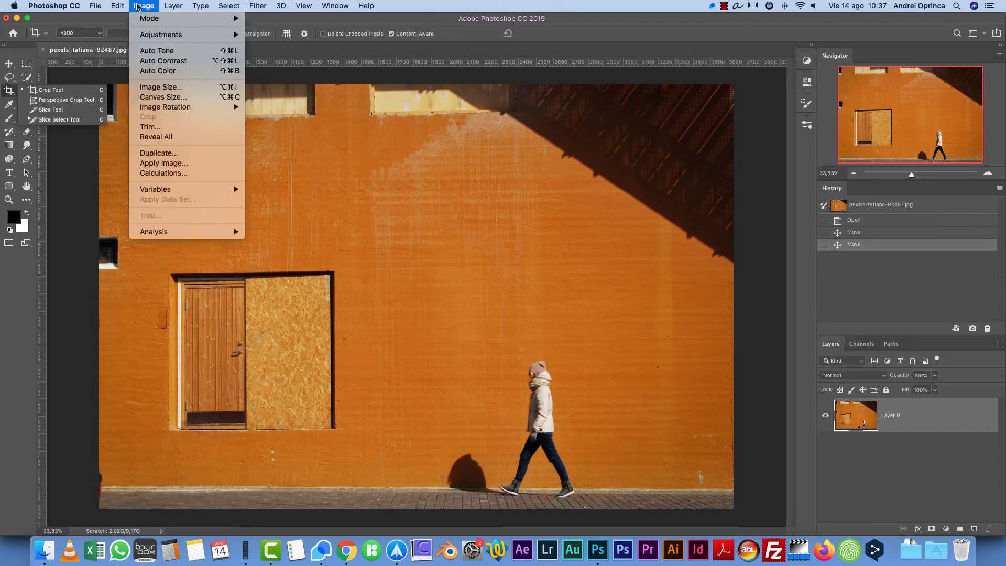
left_click(153, 97)
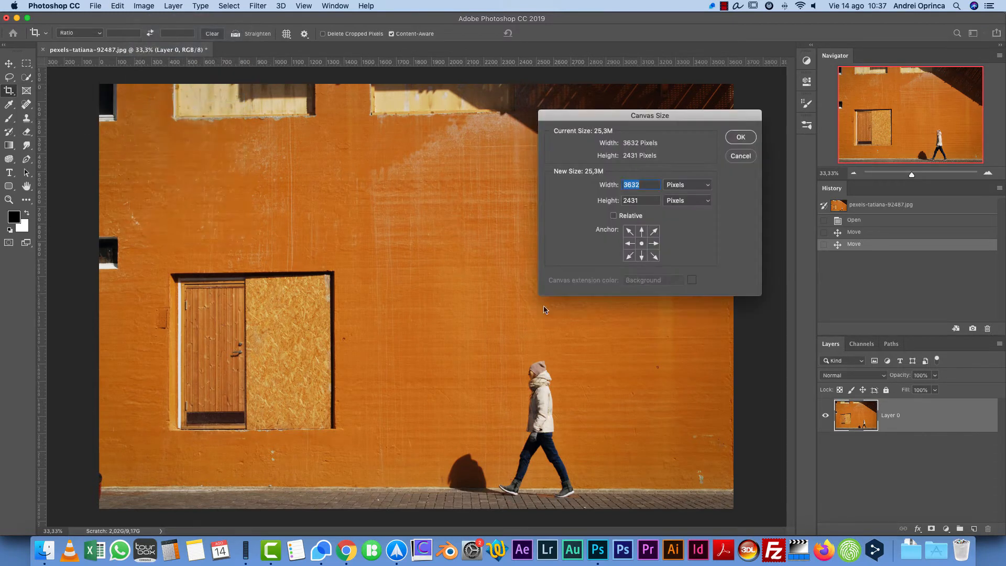
left_click(740, 155)
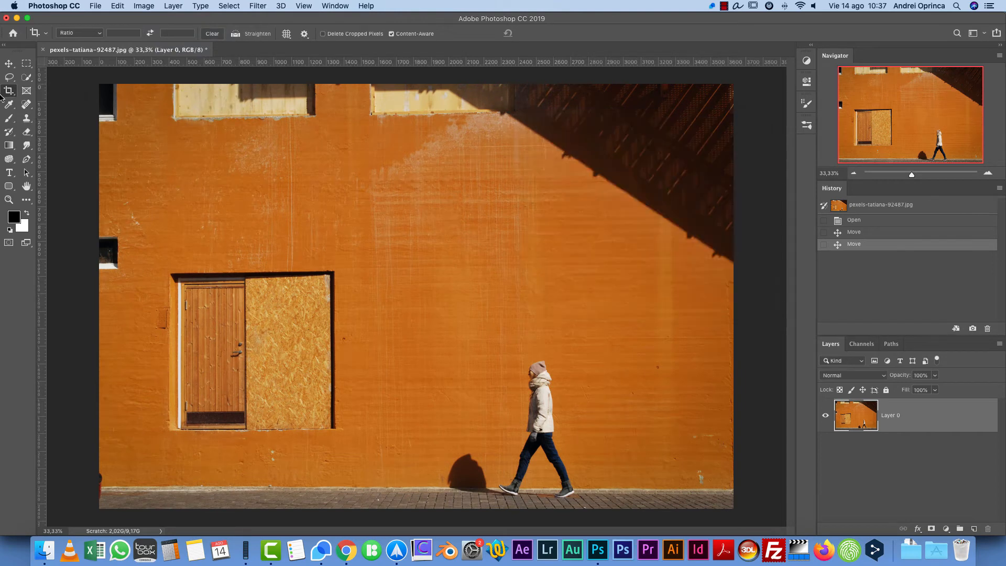
Step: Try a 1:1 (Square) crop with Delete Cropped Pixels off, shift the photo inside it, and undo both changes
left_click(9, 91)
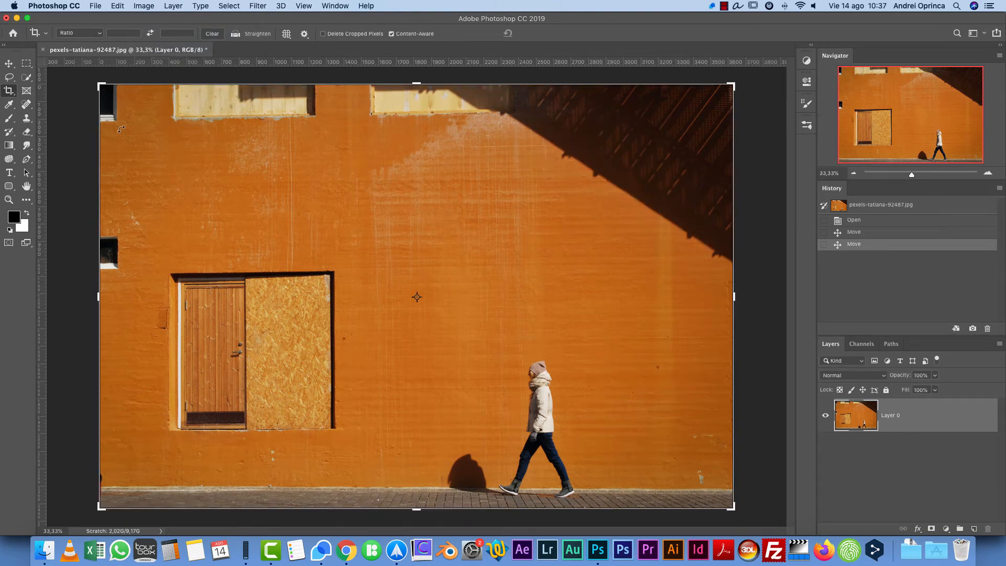
left_click(100, 36)
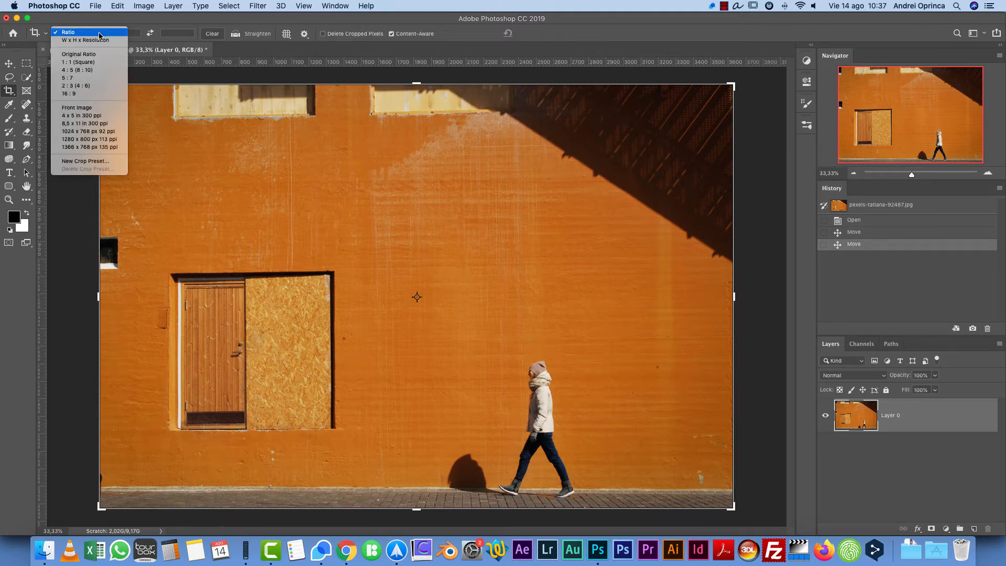
left_click(92, 62)
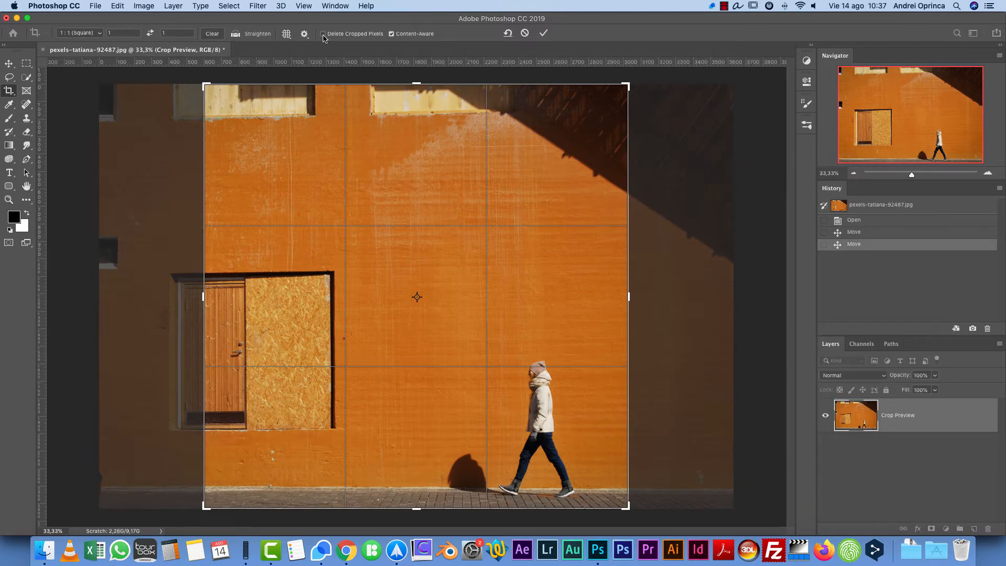
left_click(322, 34)
key("Return")
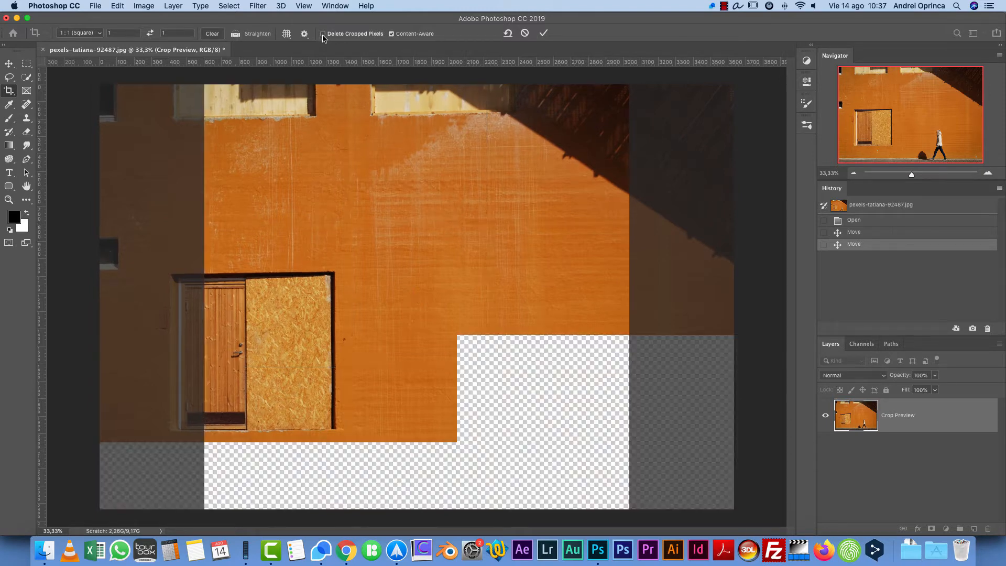
left_click(9, 63)
left_click_drag(422, 204, 347, 206)
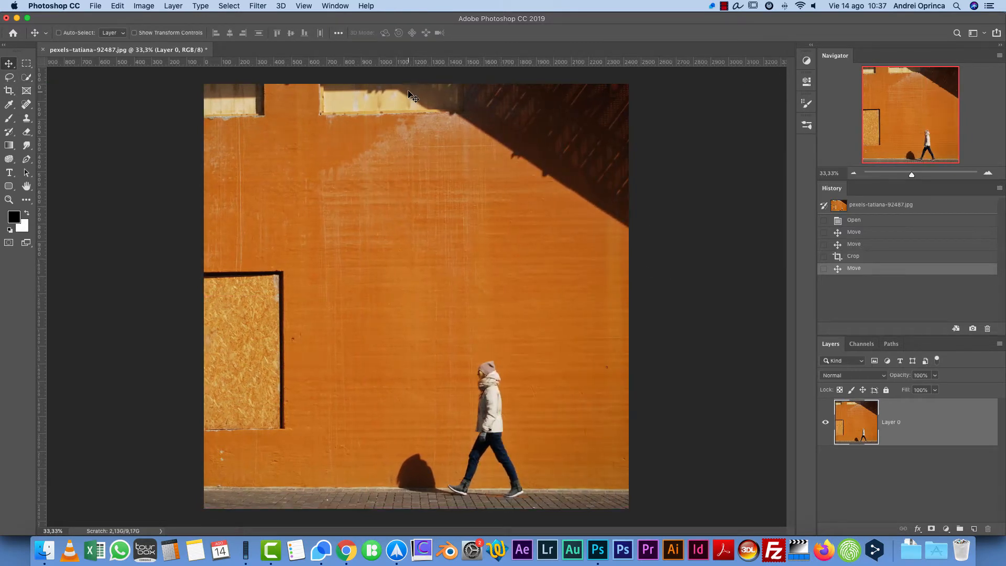
key("super+z")
key("super+z")
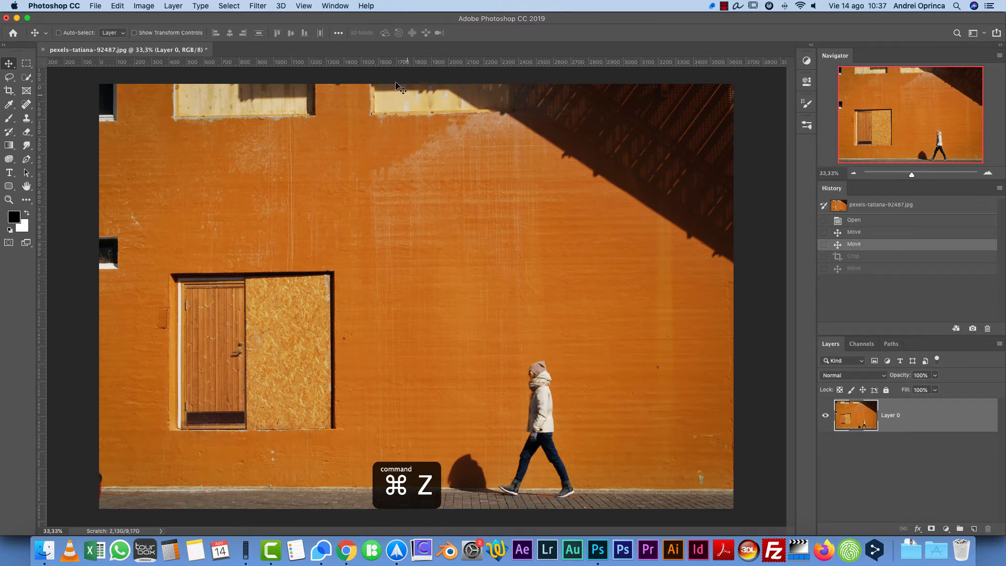
Step: Try a Perspective Crop with a four-cornered area over the boarded side of the doorway and undo it
left_click(9, 92)
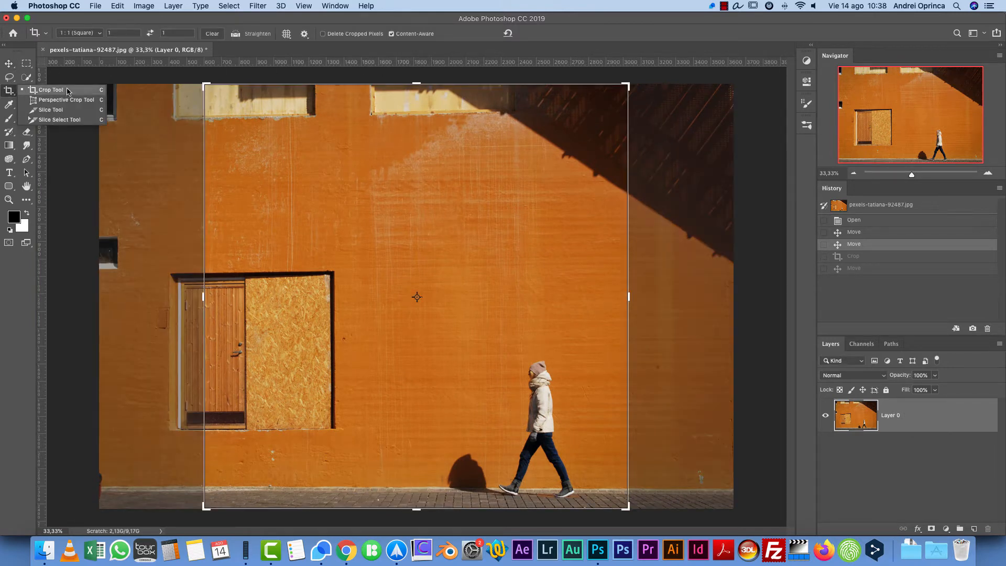
left_click(10, 64)
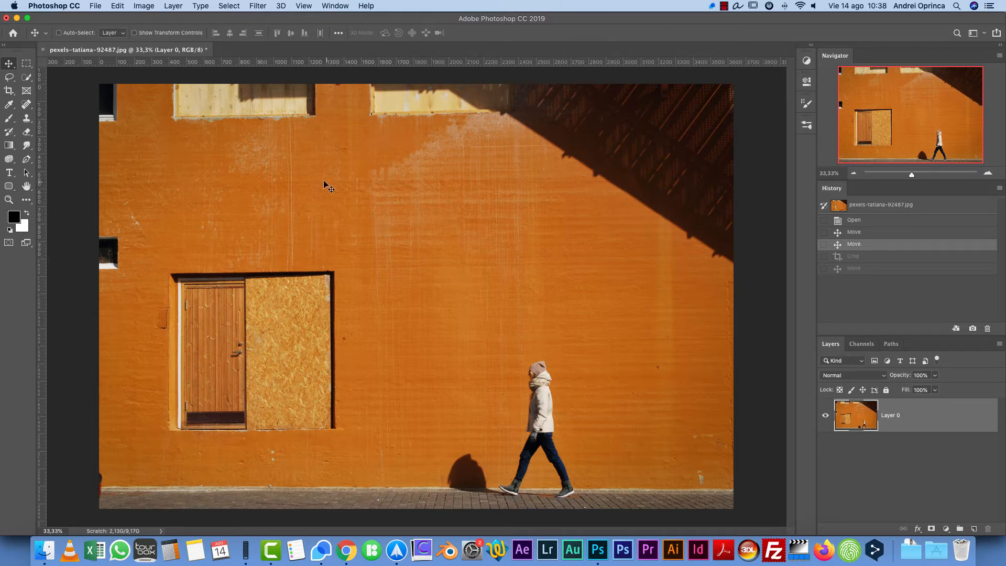
left_click(6, 90)
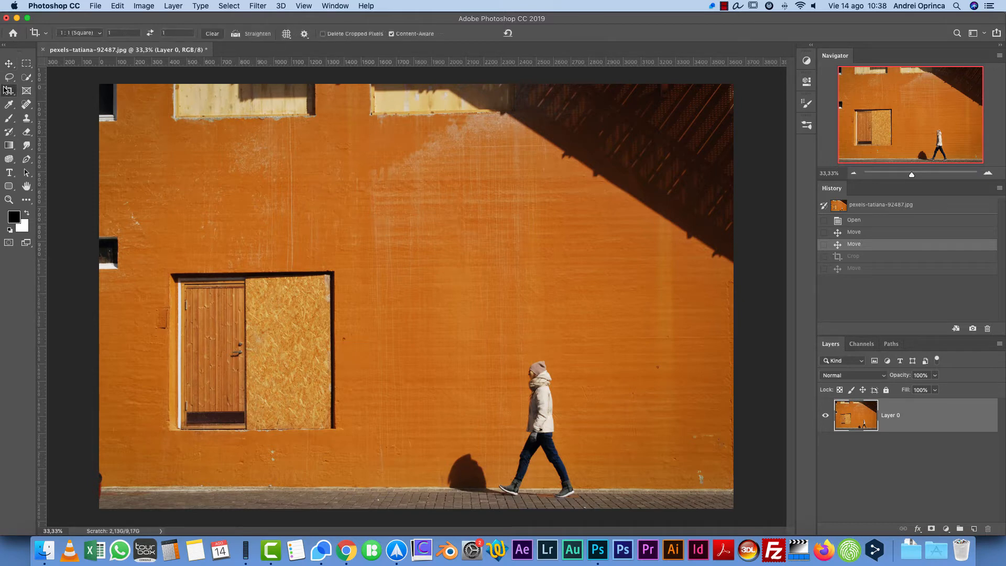
left_click_drag(4, 91, 50, 101)
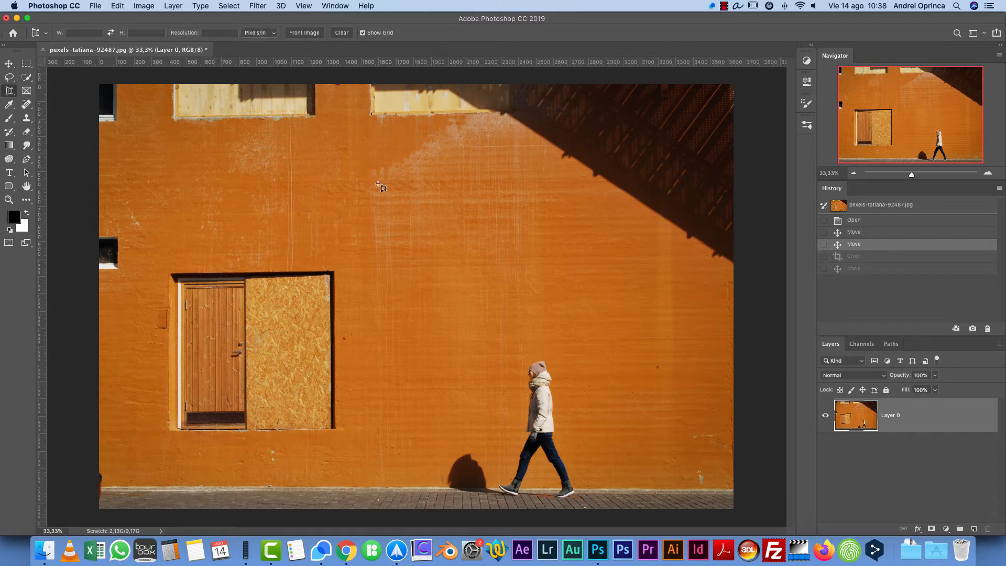
left_click(347, 176)
left_click(348, 431)
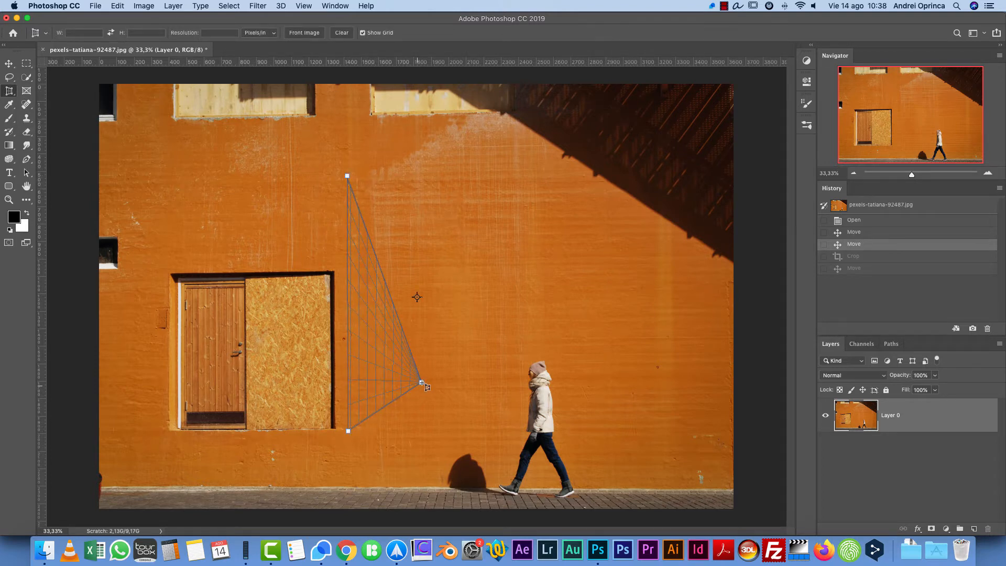
left_click(421, 383)
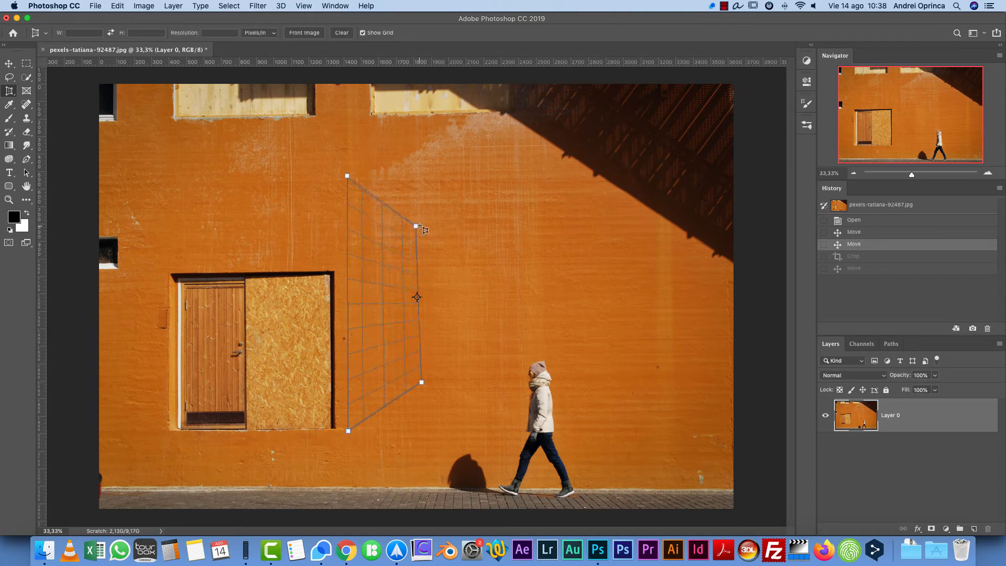
left_click(417, 225)
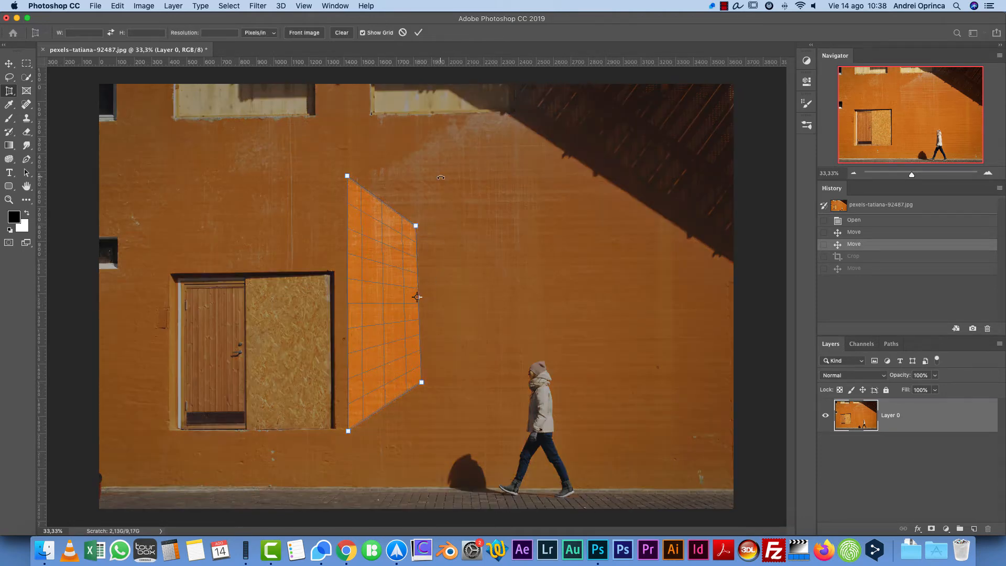
left_click_drag(374, 357, 310, 389)
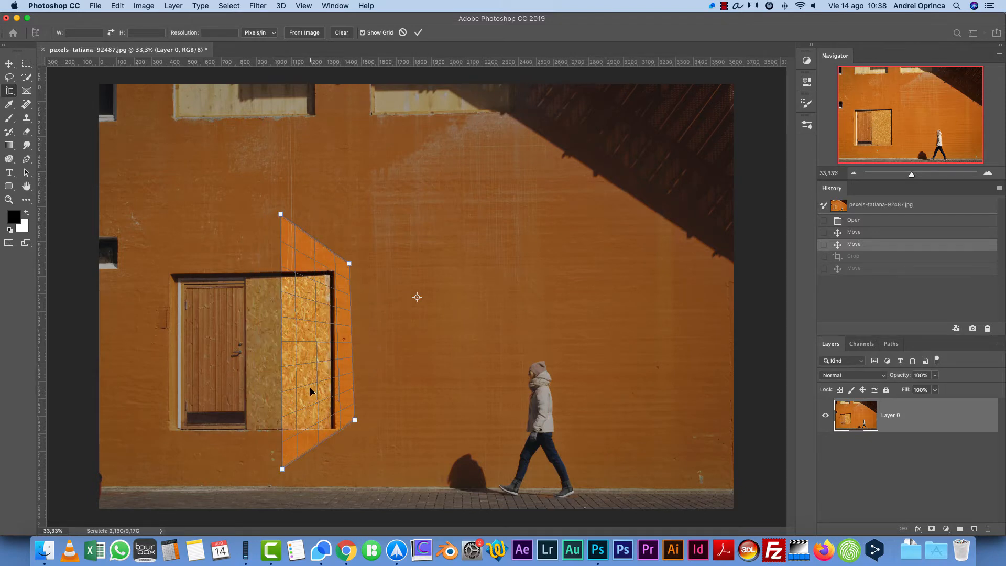
key("Return")
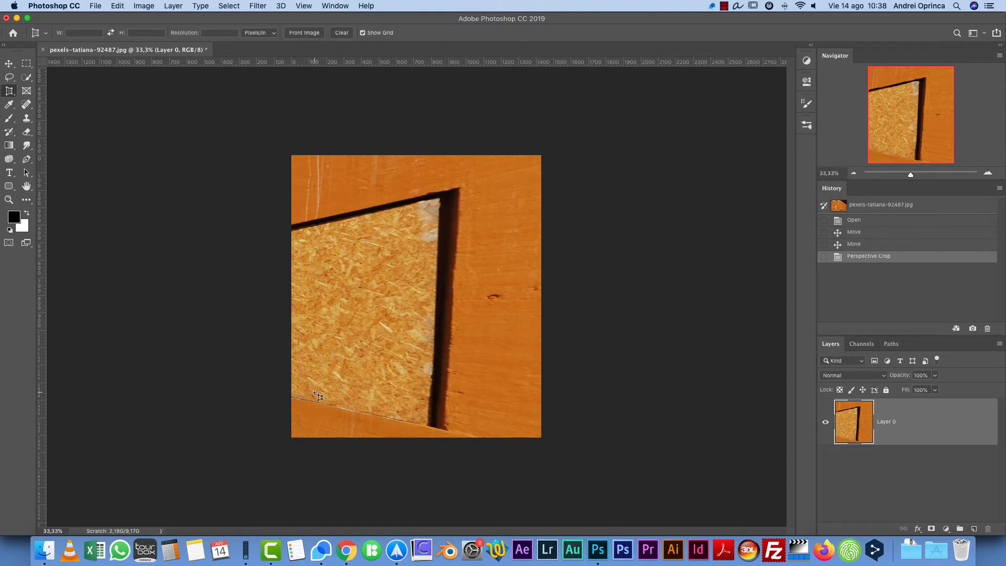
key("super+z")
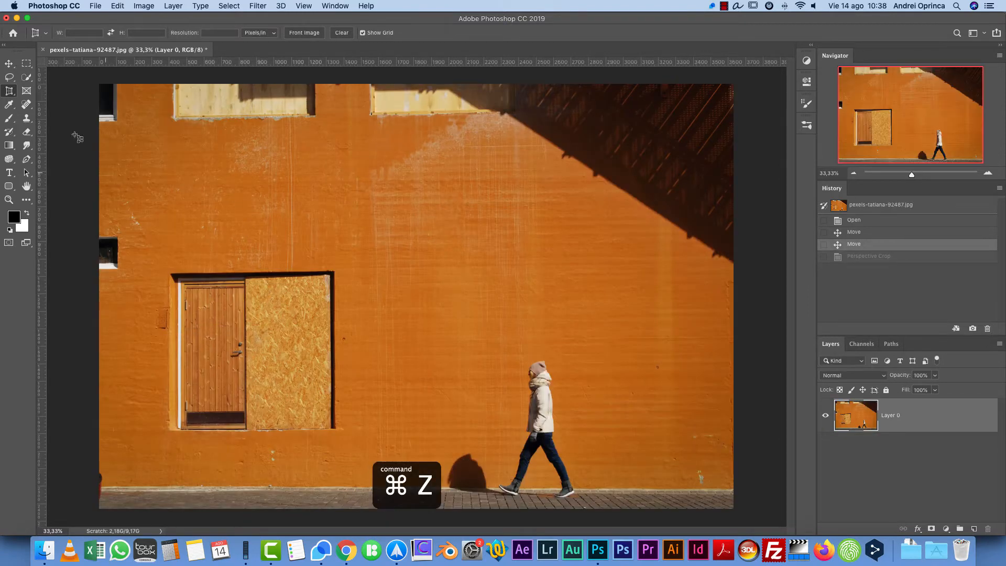
Step: Add a new empty layer and draw a small rectangular frame on the wall to the upper right of the doorway
left_click(9, 91)
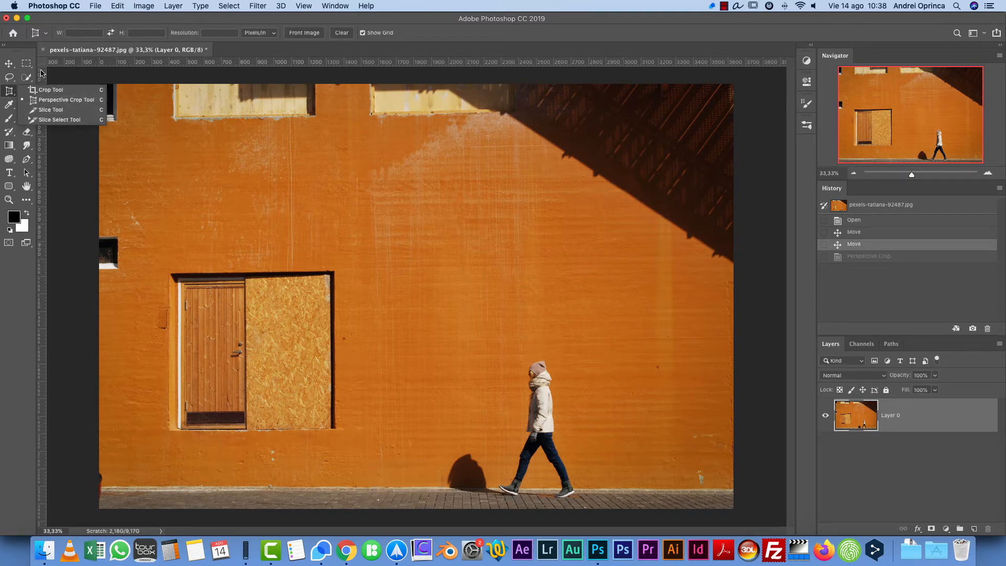
left_click(24, 55)
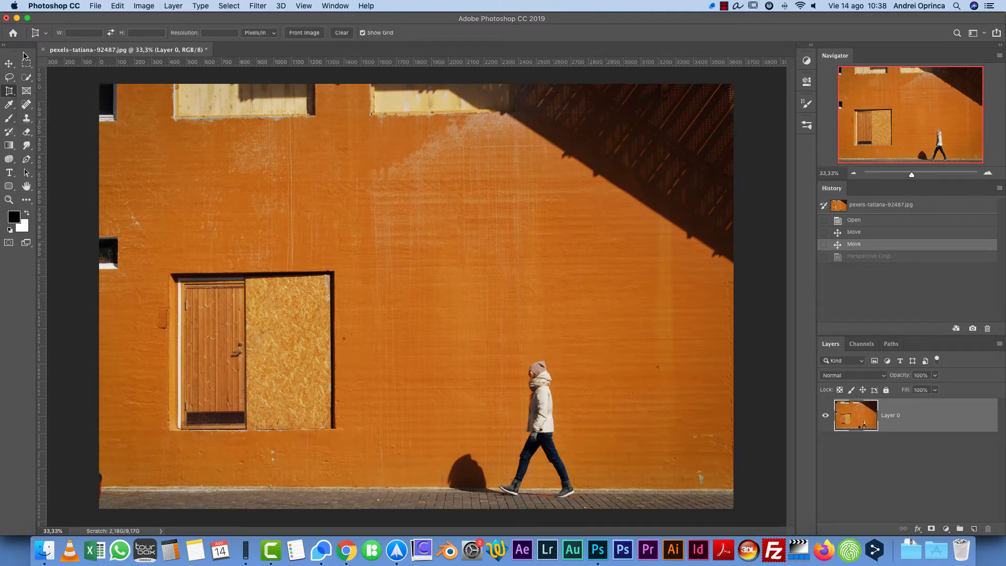
left_click(26, 92)
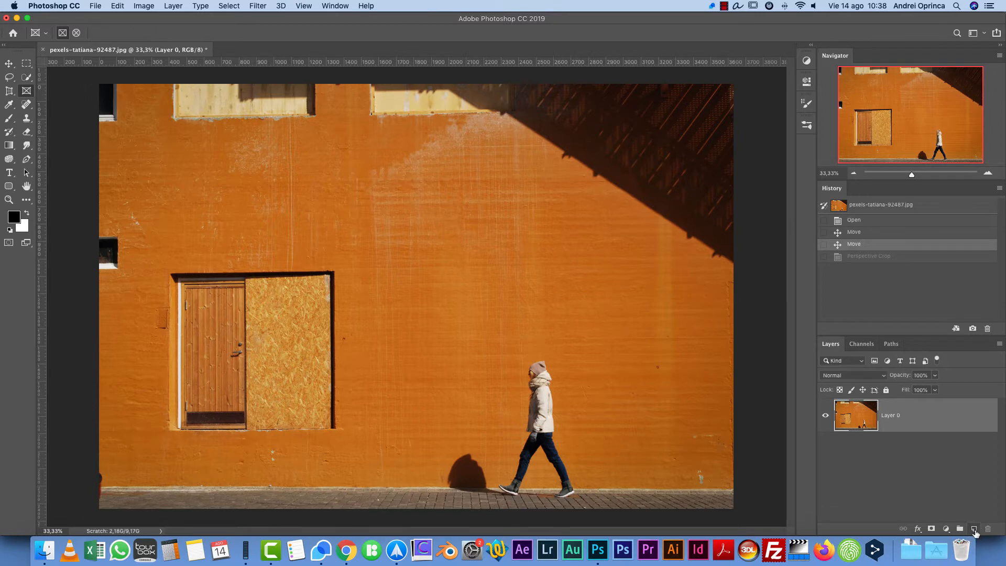
left_click(973, 530)
left_click_drag(341, 180, 457, 283)
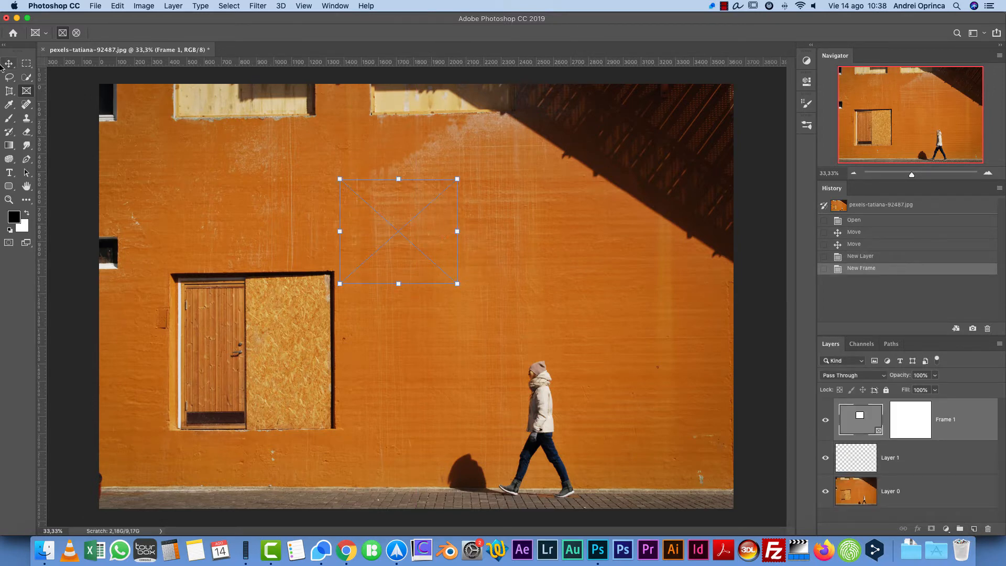
Step: Move the frame above the doorway and place the photo of the woman in the turquoise dress from Finder's Stock images folder in it
key("v")
left_click_drag(414, 231, 322, 209)
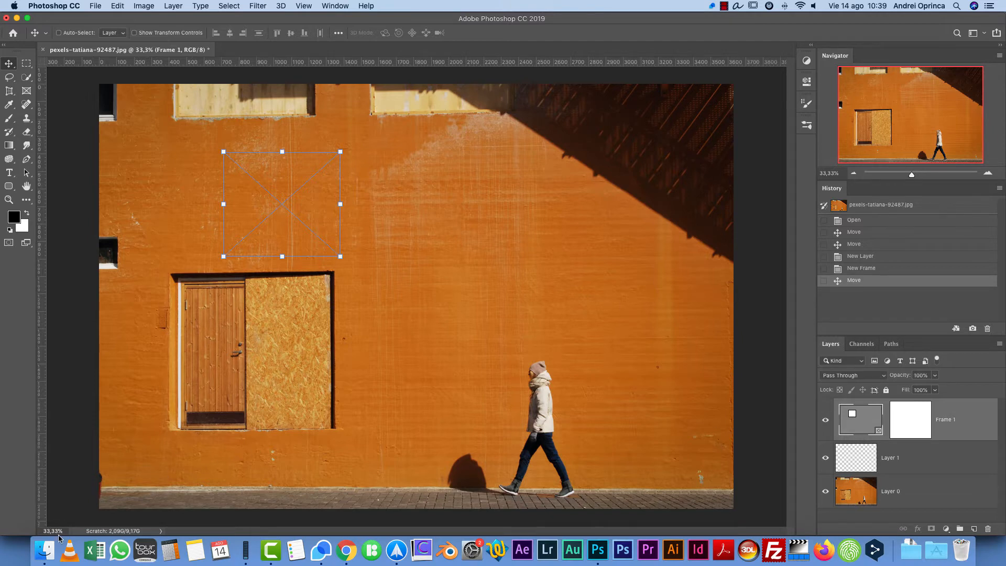
left_click(52, 554)
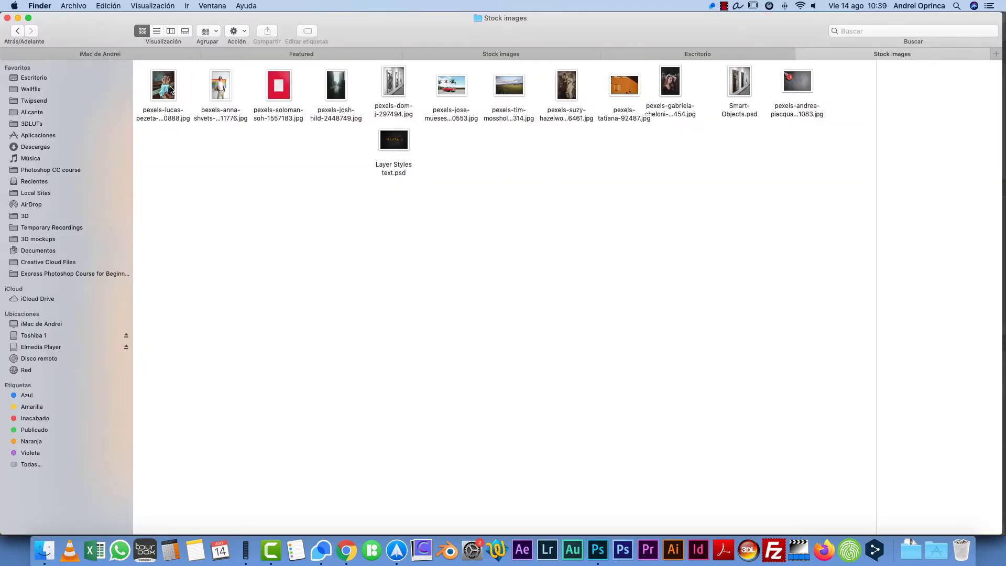
left_click_drag(171, 90, 295, 199)
key("super+Tab")
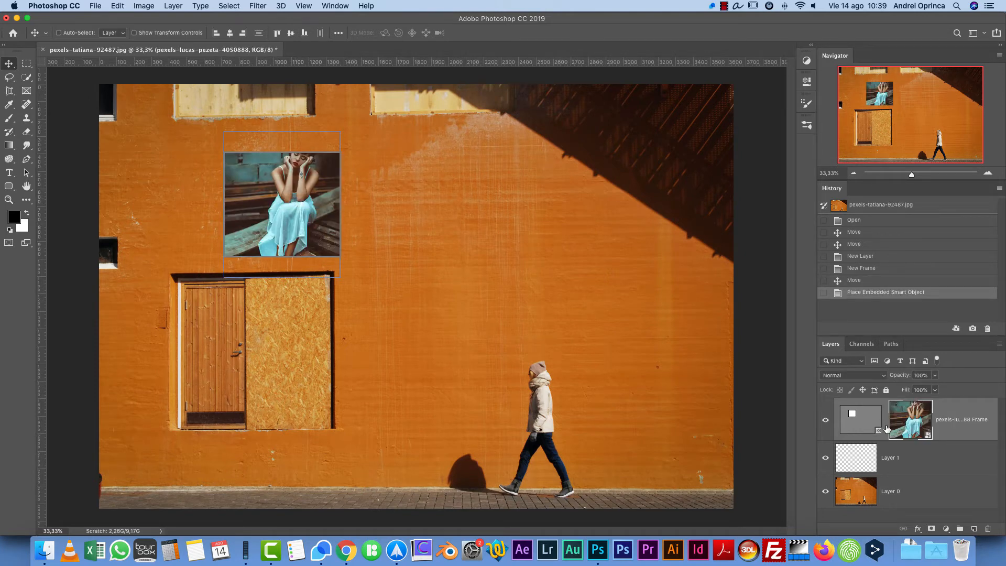
Step: Enlarge the frame from its lower-right corner and move the photo down and right inside it
left_click(862, 423)
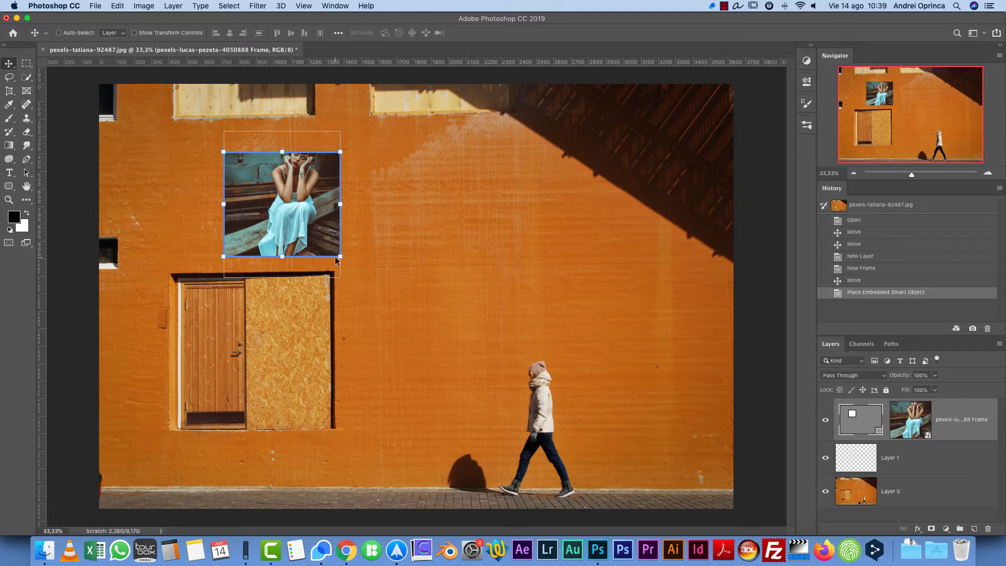
left_click_drag(341, 255, 417, 318)
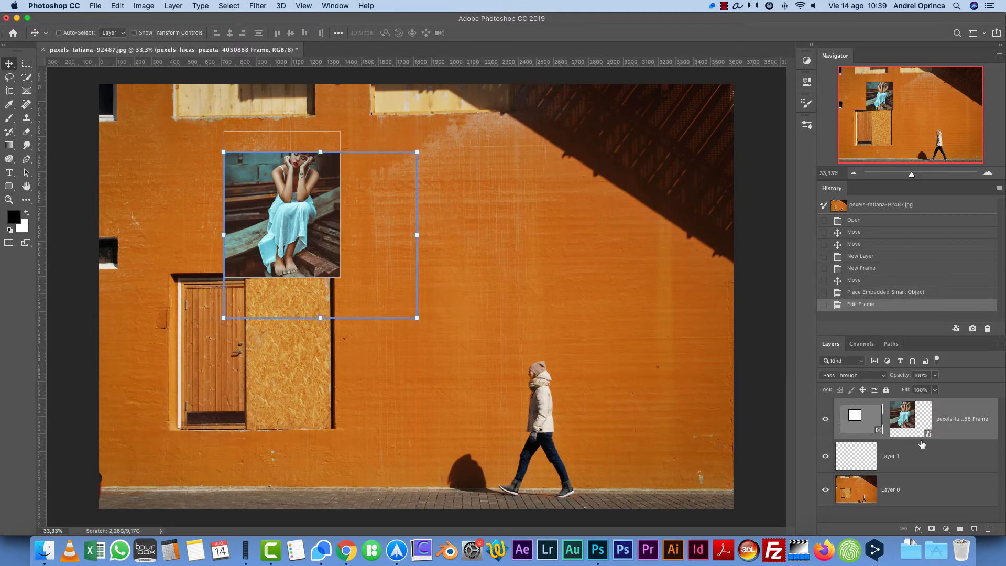
left_click_drag(299, 231, 326, 249)
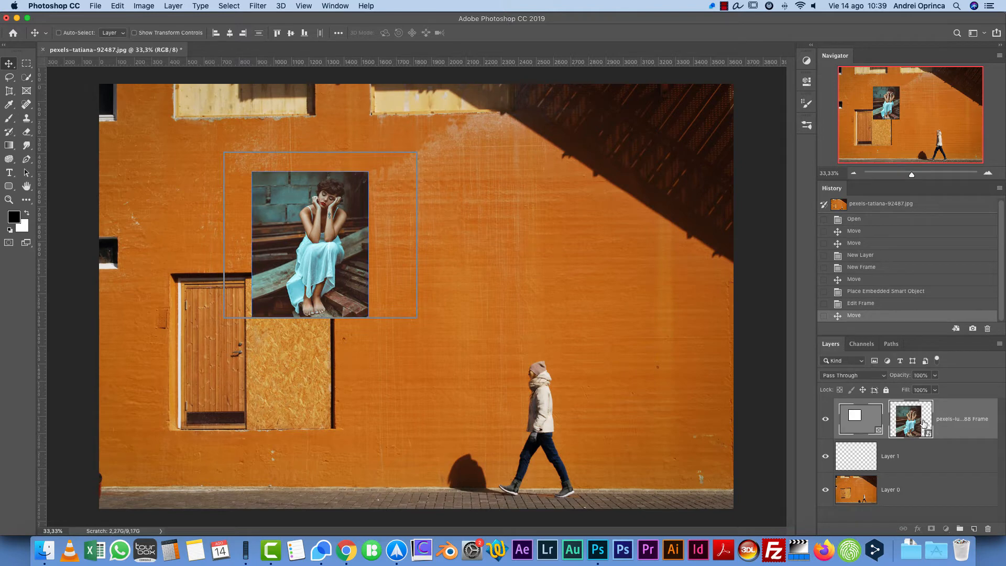
Step: Scale the framed photo to about 25.58% and position it to fill the frame, and select the frame together with its photo
key("super+t")
left_click_drag(365, 168, 444, 74)
left_click_drag(375, 198, 356, 257)
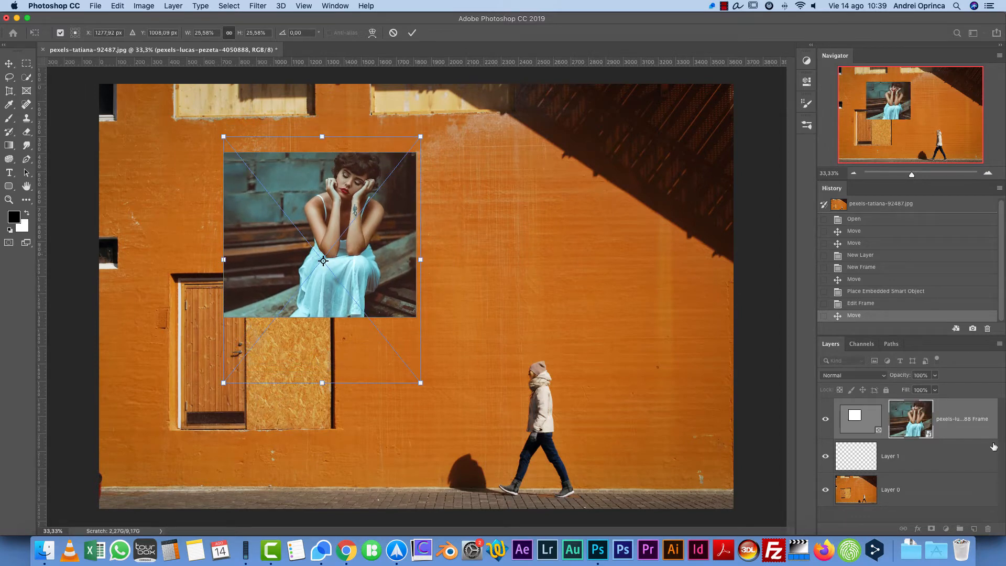
key("Return")
left_click(967, 430)
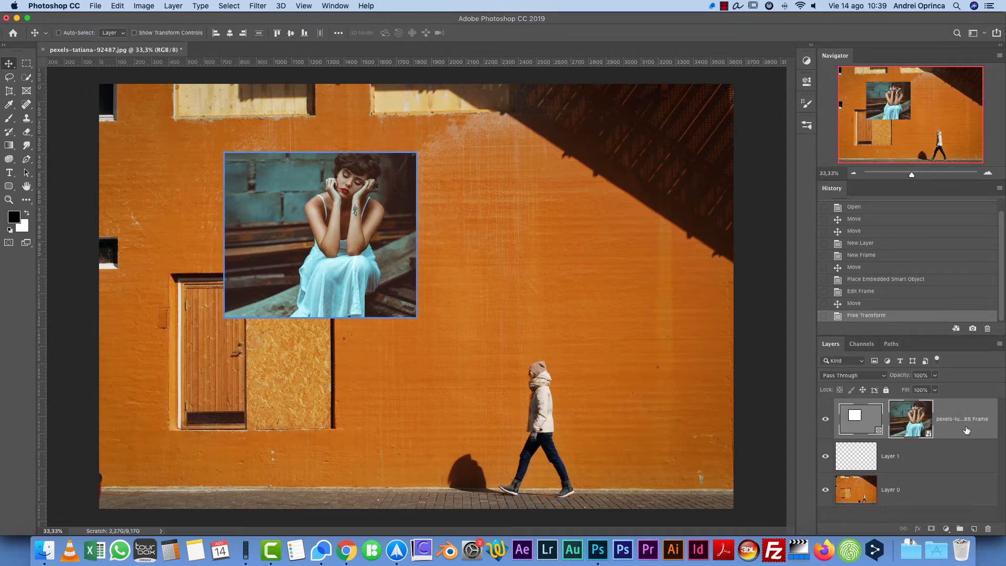
Step: Delete the framed photo's layer and sample foreground colours from the dark roof shadow, the window boards and other parts of the photo
left_click_drag(966, 430, 988, 529)
left_click(9, 104)
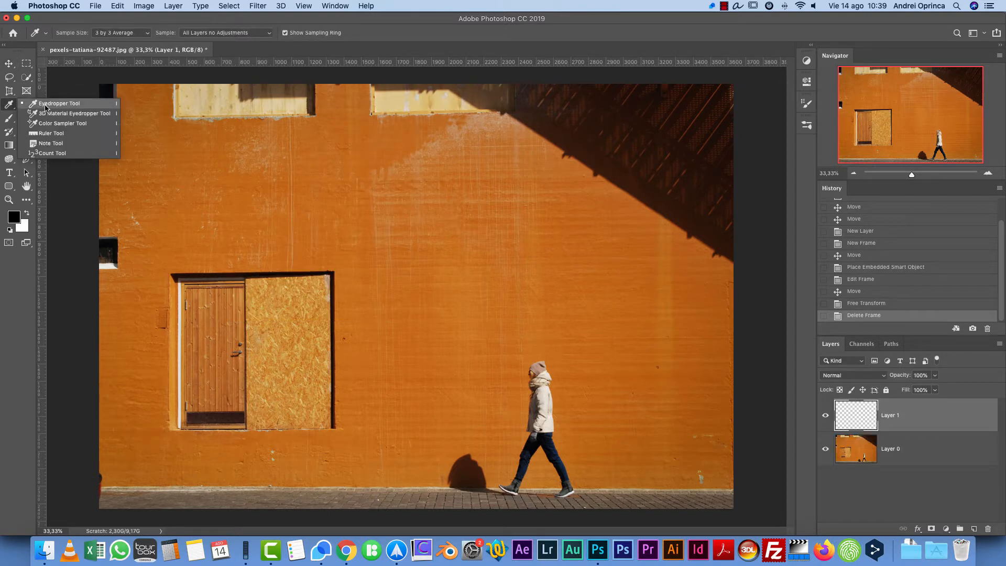
left_click(45, 105)
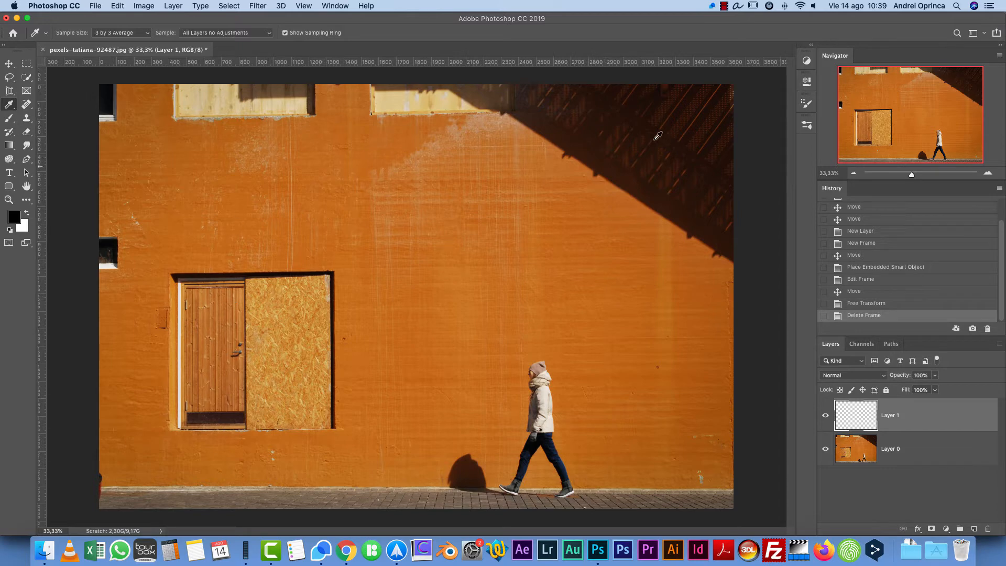
left_click(634, 180)
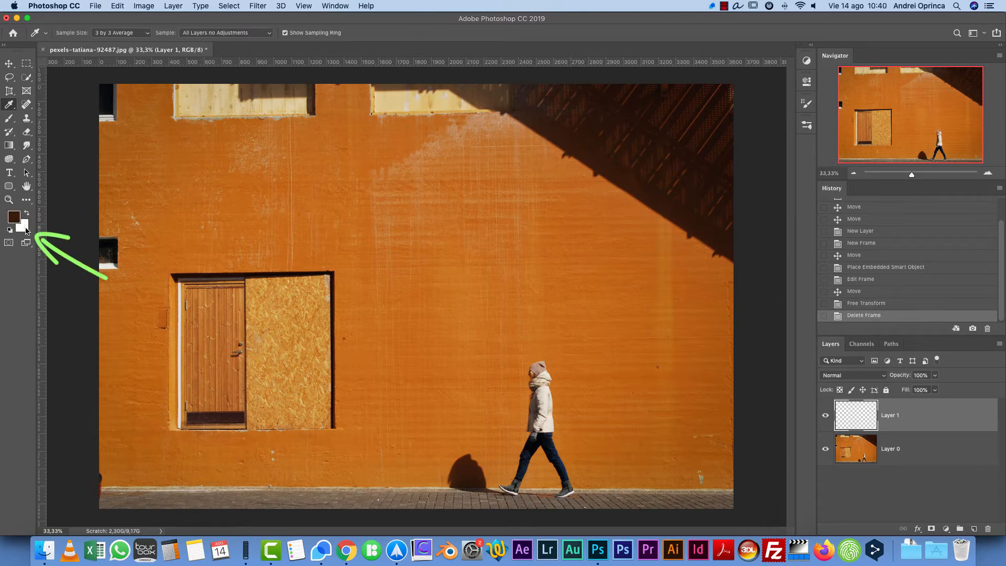
left_click(204, 112)
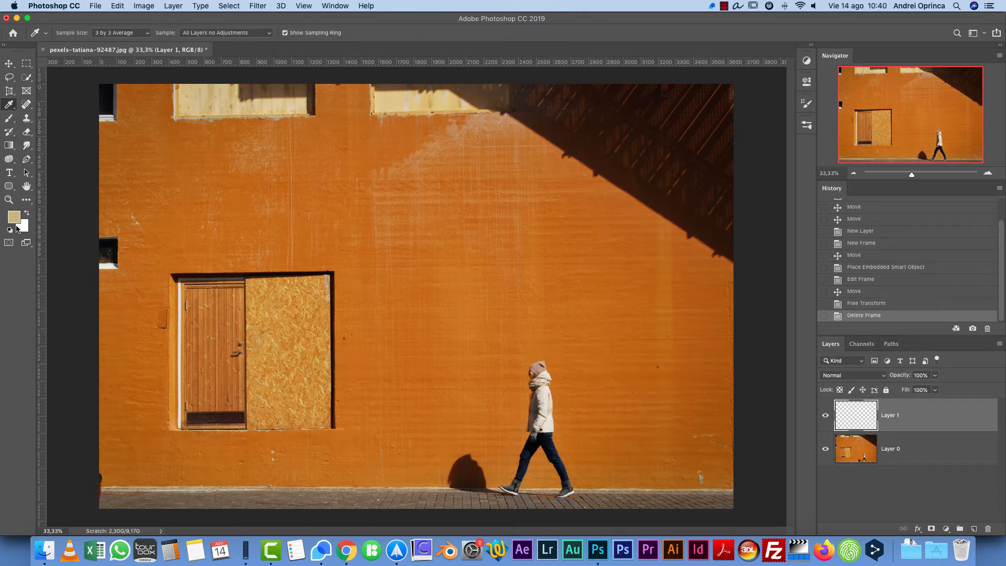
left_click_drag(576, 125, 461, 464)
Step: Brush three strokes on the wall in colours sampled from the dark trousers, roof shadow and window boards, and delete Layer 1
left_click(8, 118)
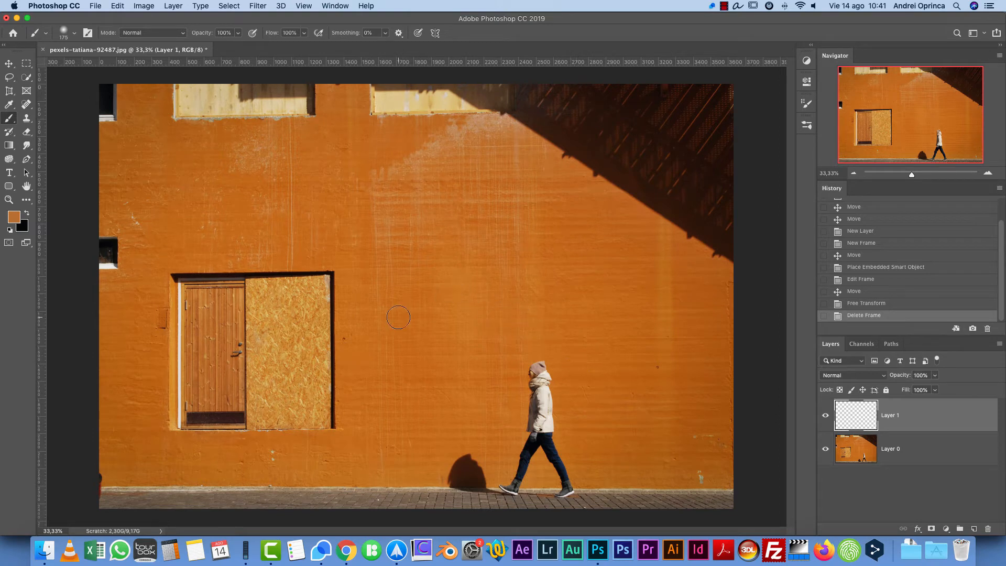
key("alt")
left_click(532, 446, "alt")
mouse_move(513, 207)
left_mouse_down()
mouse_move(487, 311)
mouse_move(576, 258)
mouse_move(588, 281)
left_mouse_up()
left_click(627, 166, "alt")
left_click_drag(652, 278, 666, 354)
left_click(235, 108, "alt")
mouse_move(406, 227)
left_mouse_down()
mouse_move(417, 259)
mouse_move(431, 265)
left_mouse_up()
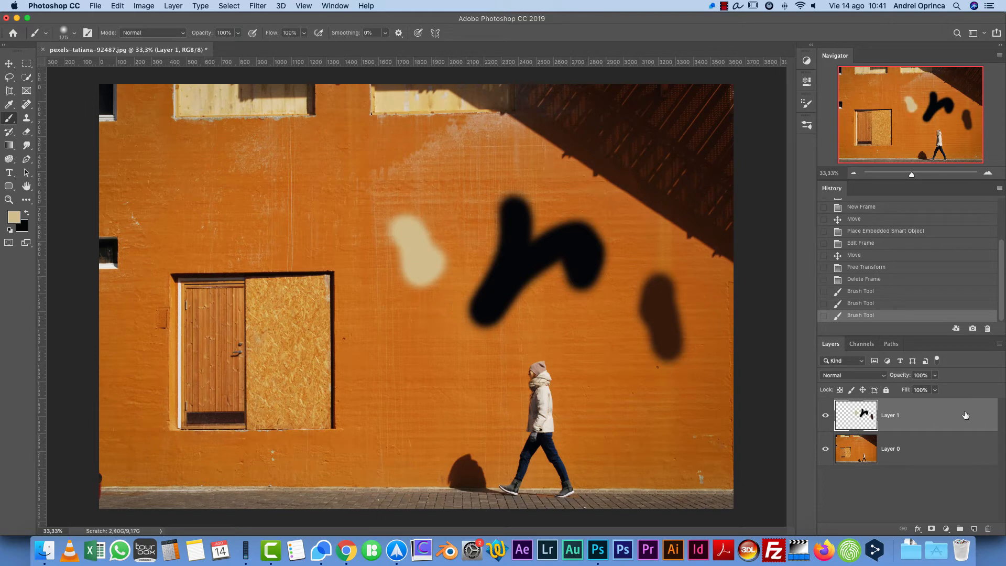
mouse_move(966, 415)
left_mouse_down()
mouse_move(959, 523)
mouse_move(987, 528)
left_mouse_up()
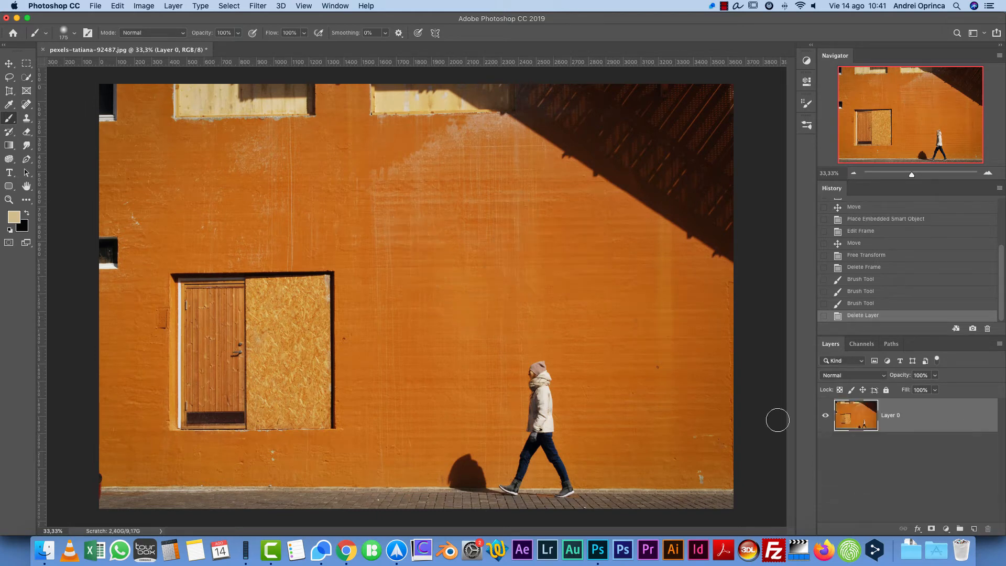
Step: Measure across the wall and down the right edge of the door opening with the Ruler tool
left_click(9, 108)
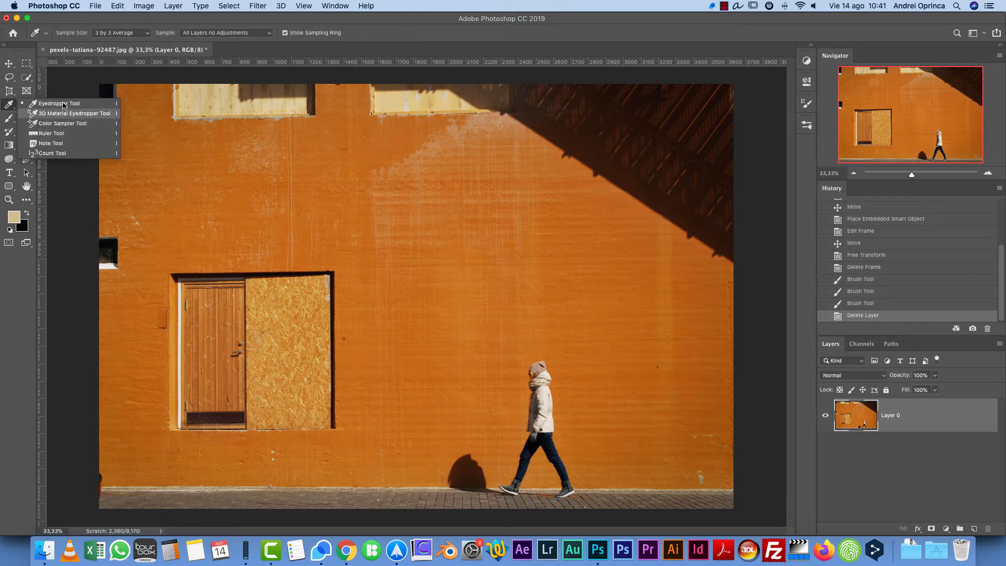
left_click(46, 134)
left_click_drag(199, 201, 203, 201)
left_click_drag(597, 203, 255, 322)
left_click_drag(334, 272, 334, 430)
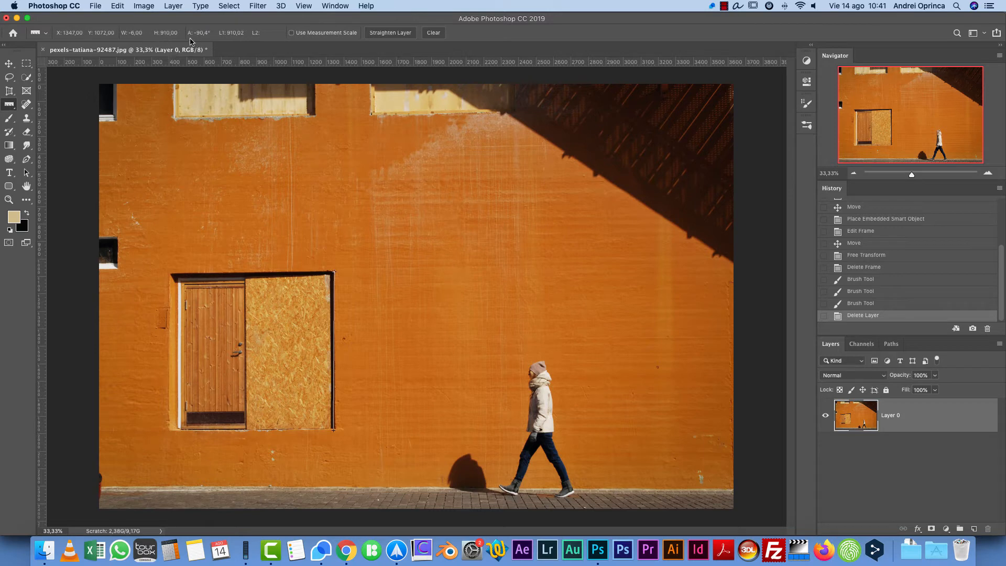
Step: Place a note on the wall above the door containing the text "Hello"
left_click(11, 105)
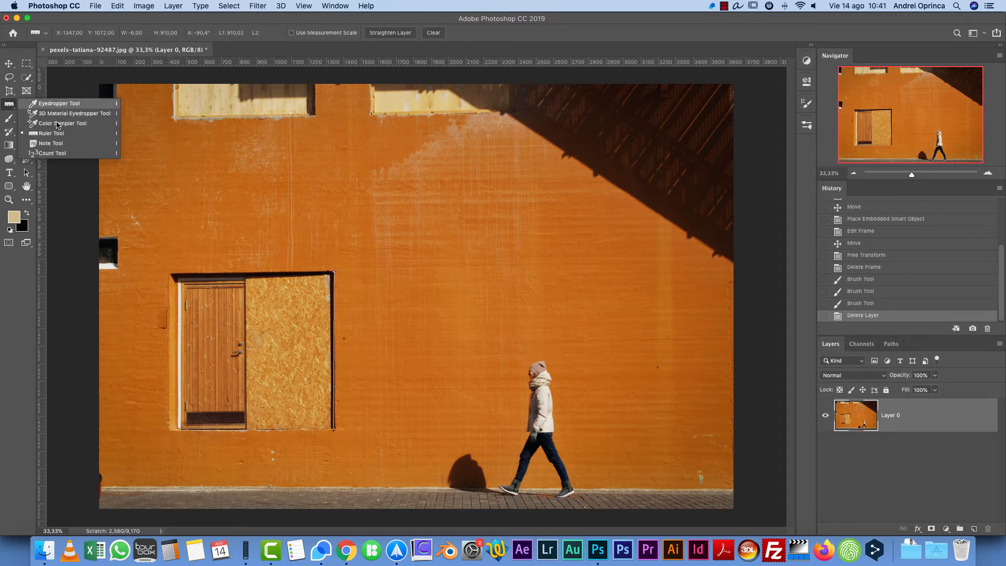
left_click(51, 143)
left_click(205, 166)
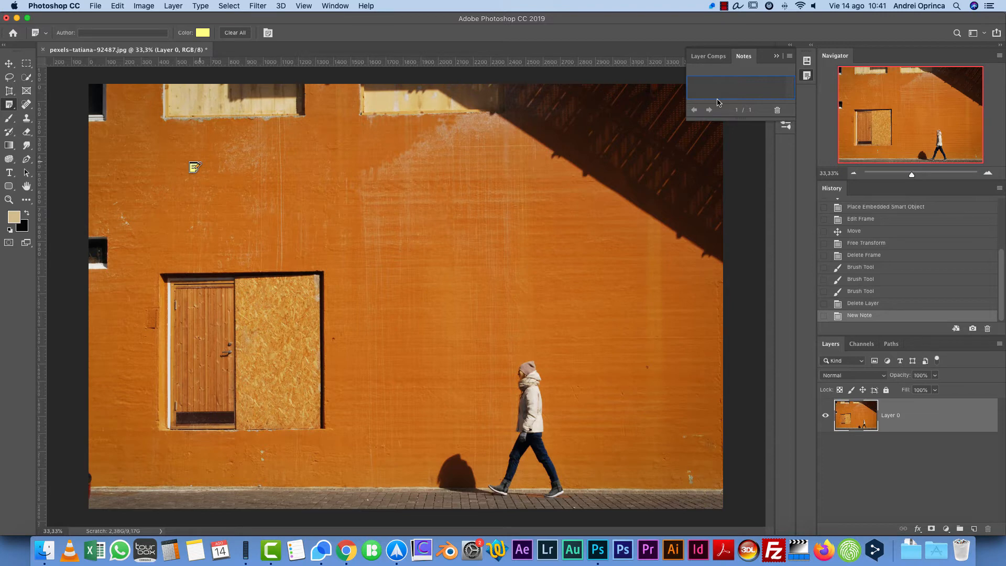
type("Hello")
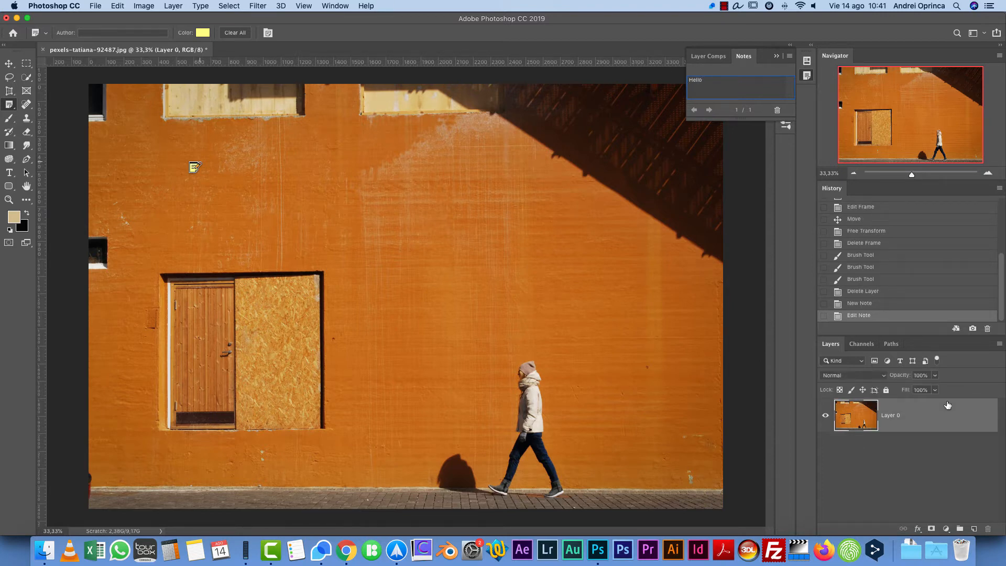
left_click(9, 63)
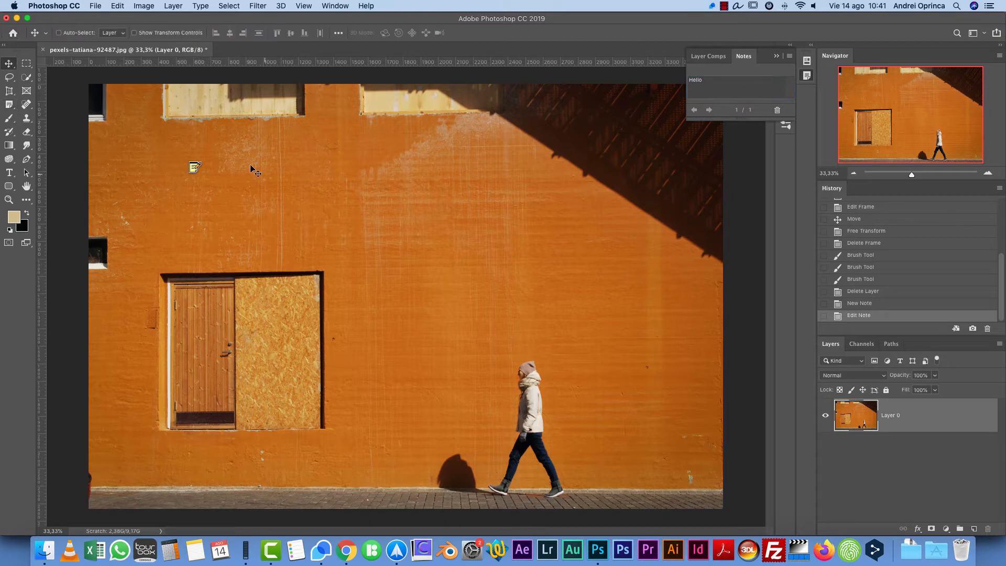
left_click(194, 167)
Step: Place a scattered series of numbered markers across the wall and roof shadow with the Count tool
left_click(10, 104)
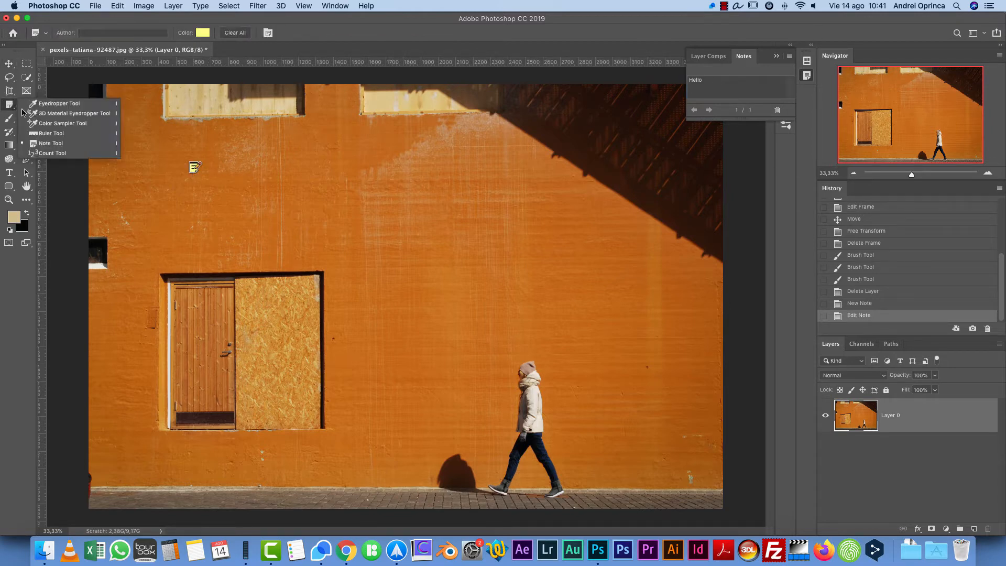
left_click(52, 153)
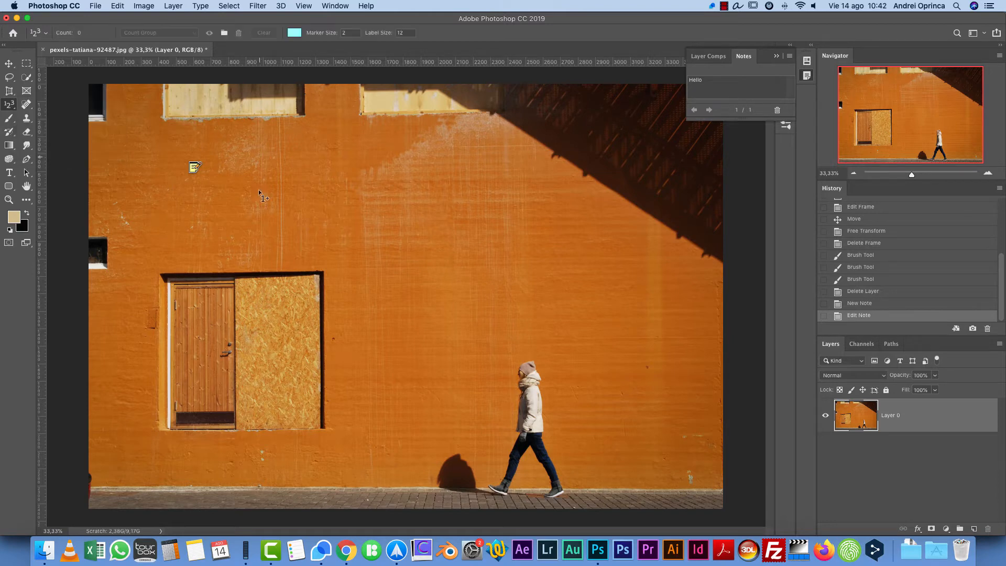
left_click(396, 238)
left_click(480, 206)
left_click(531, 198)
left_click(547, 254)
left_click(506, 284)
left_click(489, 260)
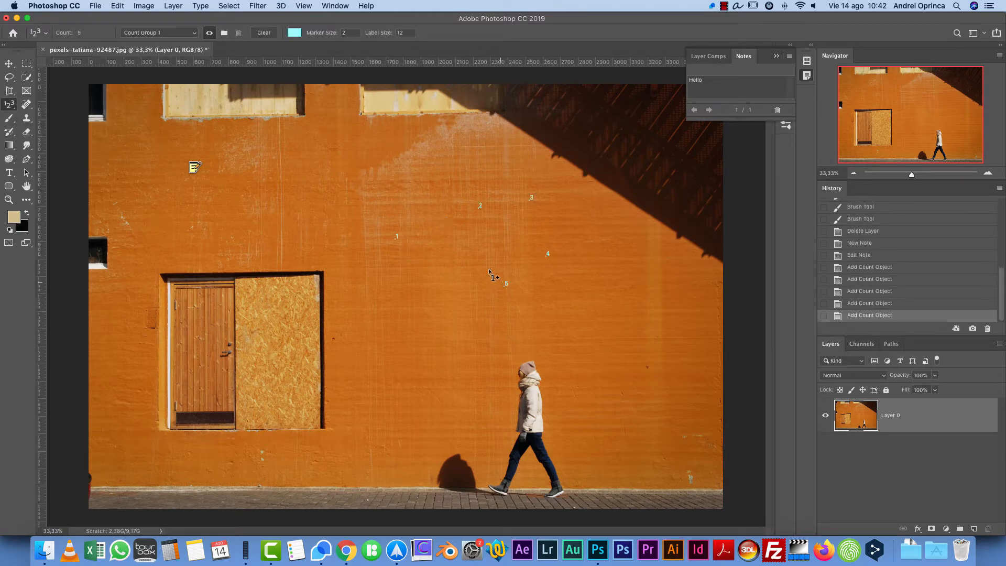
left_click(487, 251)
left_click(430, 254)
left_click(413, 285)
left_click(429, 319)
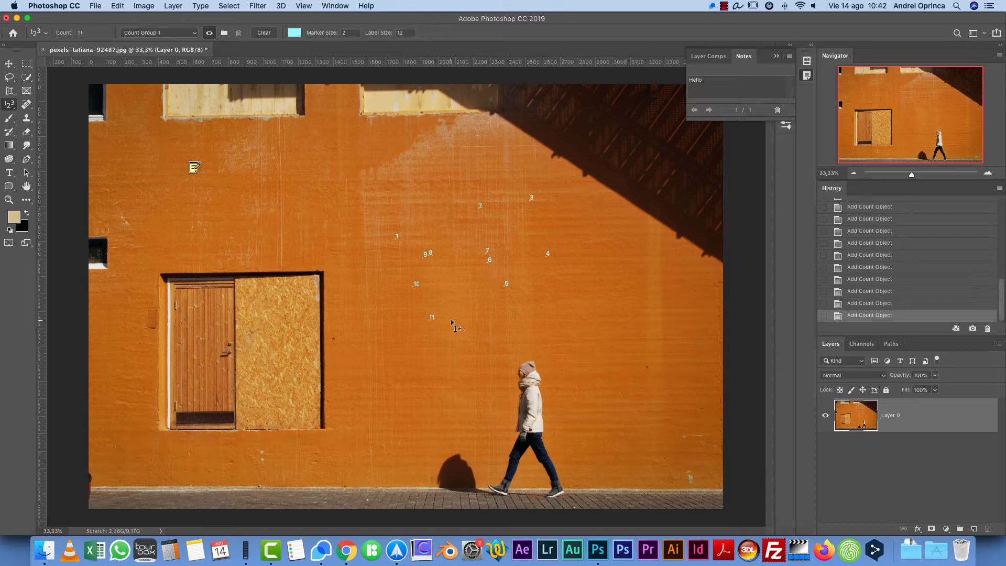
left_click(584, 285)
left_click(598, 271)
left_click(590, 214)
left_click(612, 195)
left_click(651, 198)
left_click(692, 245)
left_click(692, 267)
Step: Change the colour of the first group's count markers to pink, #eb126e
left_click(294, 33)
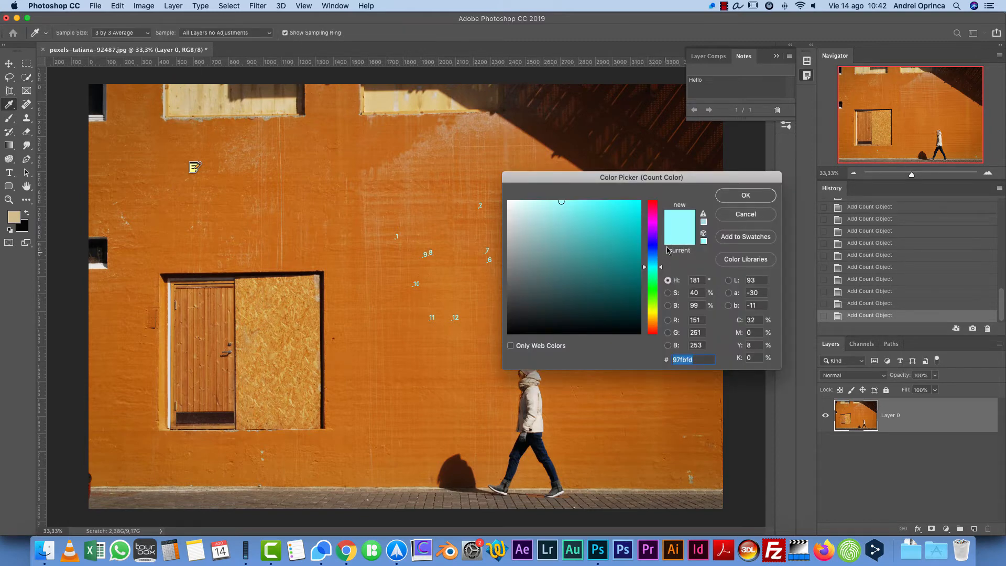
left_click(654, 212)
left_click(631, 210)
left_click(746, 195)
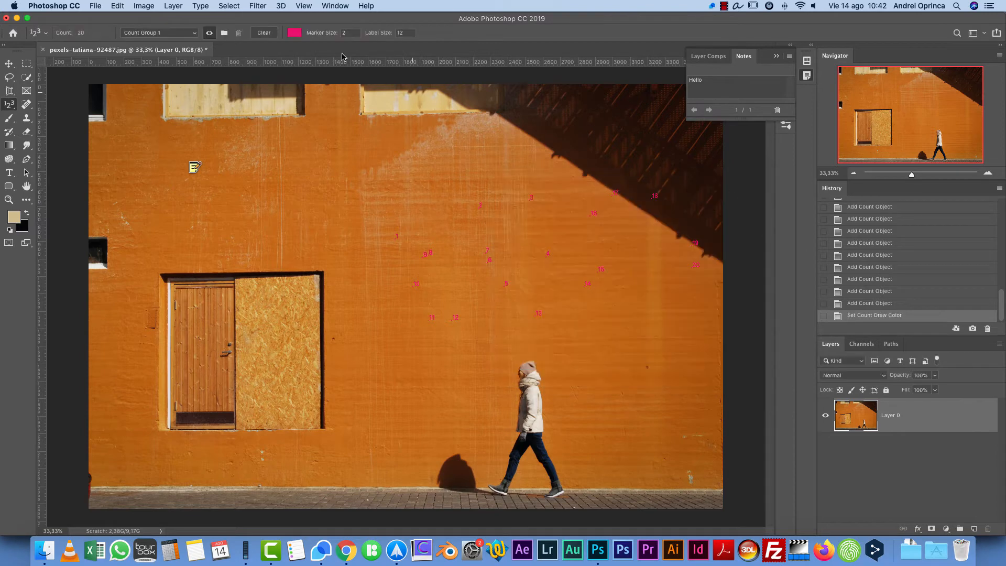
Step: Create a second count group named Count Group 2 and set its marker colour to blue, #40b4f6
left_click(224, 33)
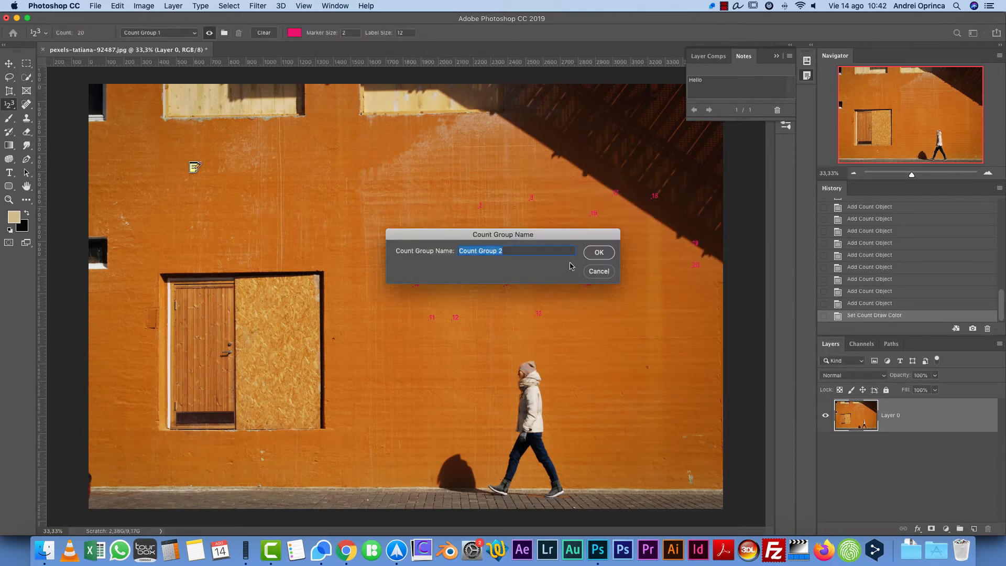
left_click(599, 253)
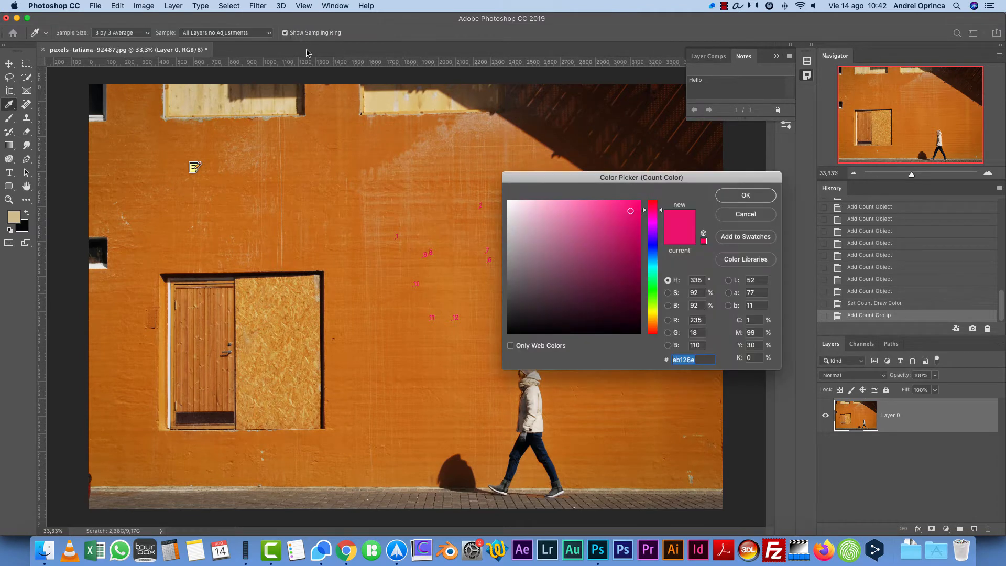
left_click(295, 33)
left_click(652, 262)
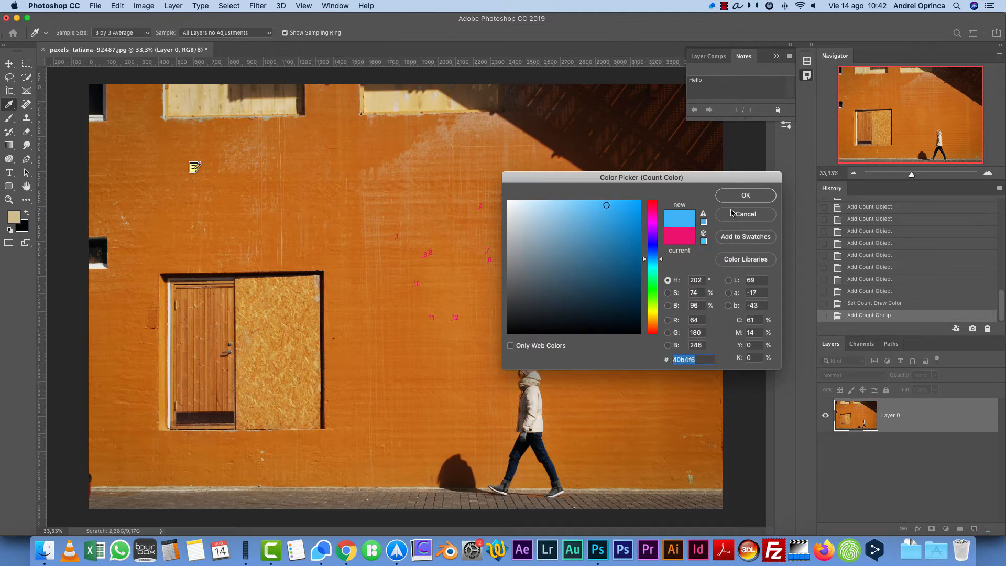
left_click(745, 195)
Step: Place a series of blue Count Group 2 markers on the wall around the walking woman
left_click(492, 341)
left_click(532, 299)
left_click(566, 256)
left_click(591, 309)
left_click(597, 323)
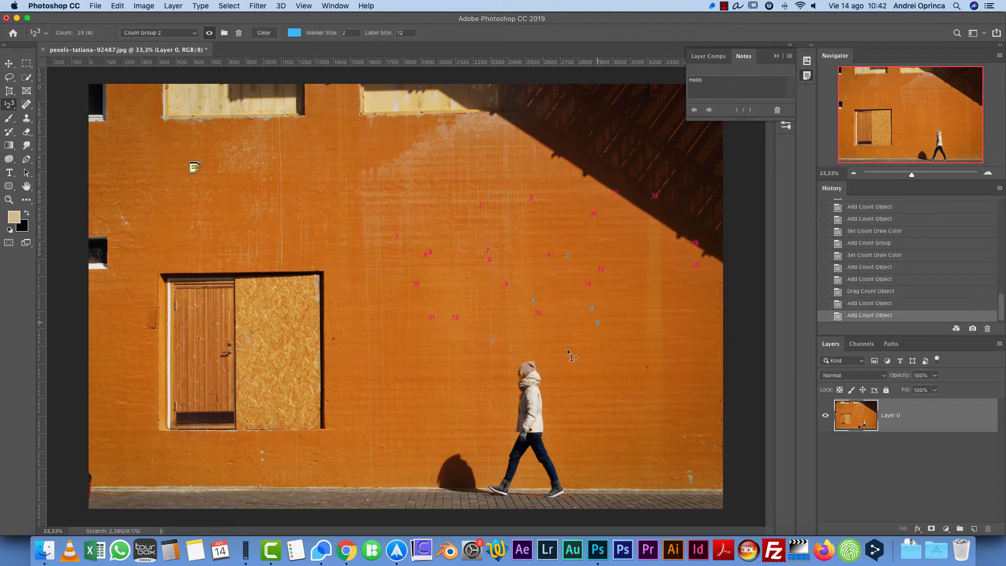
left_click(561, 354)
left_click(521, 313)
left_click(489, 290)
left_click(480, 290)
Step: Revert the document to the opening snapshot pexels-tatiana-92487.jpg in the history
scroll(912, 266, "up", 5)
scroll(912, 267, "up", 3)
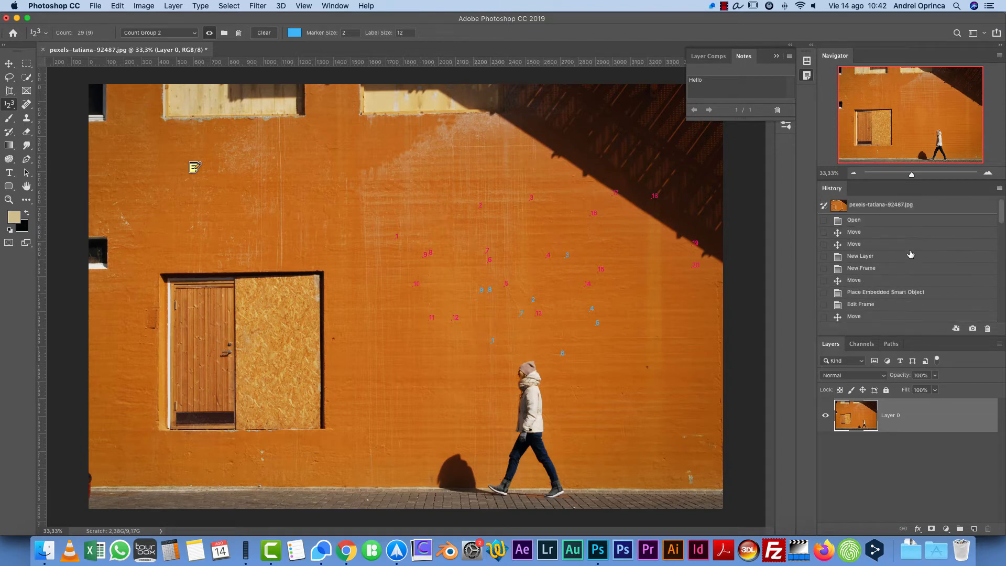
left_click(874, 205)
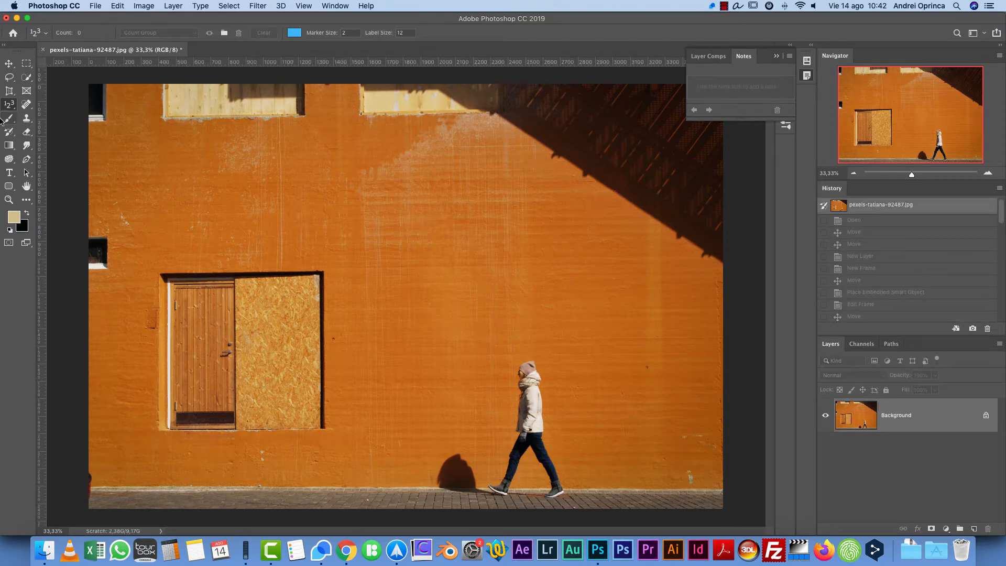
left_click(25, 105)
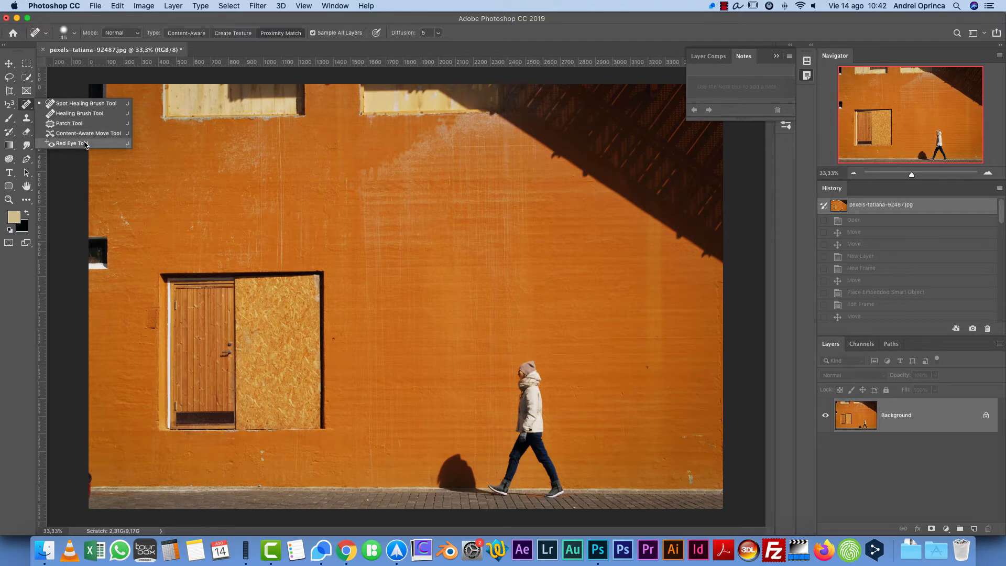
left_click(9, 121)
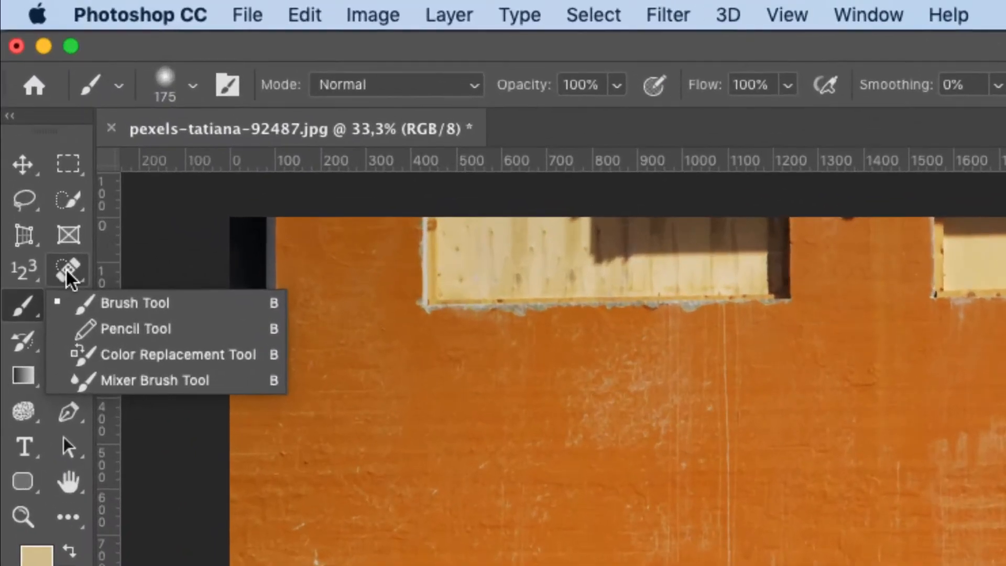
left_click(68, 273)
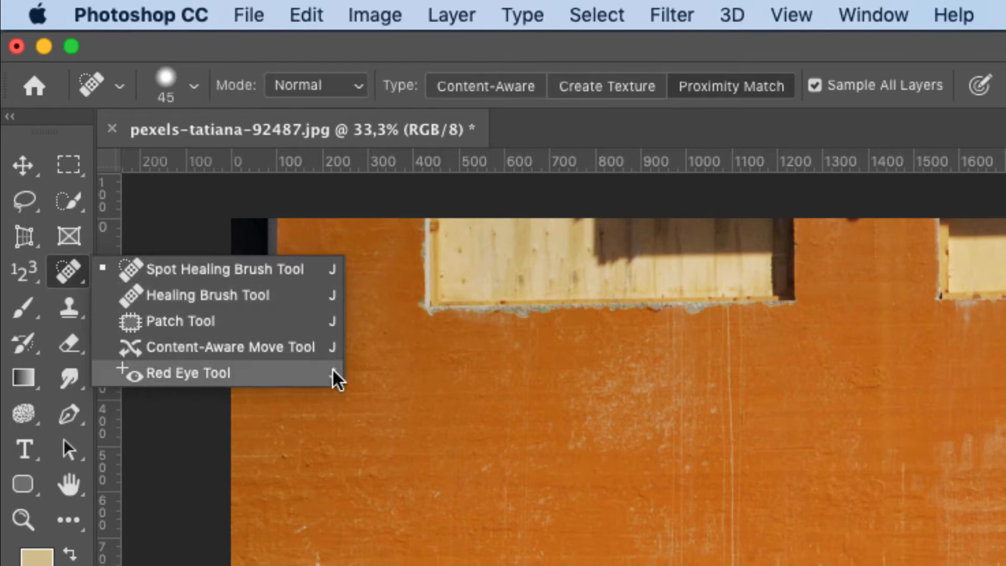
Step: Paint a broad, soft beige zigzag on the wall above the door with the 175 px Brush tool
left_click(30, 313)
right_click(29, 312)
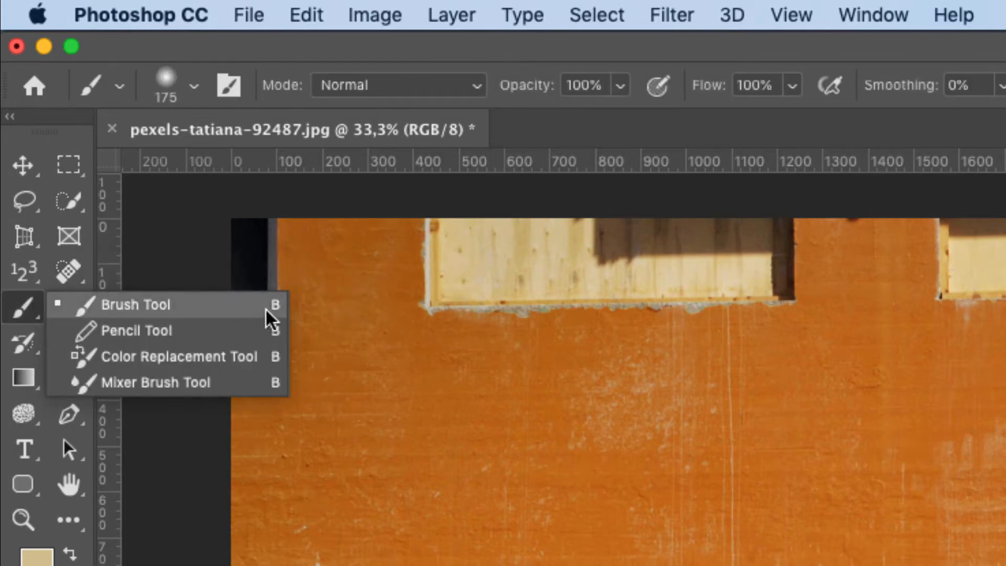
left_click(152, 306)
mouse_move(971, 398)
left_mouse_down()
mouse_move(335, 287)
mouse_move(464, 325)
mouse_move(315, 320)
left_mouse_up()
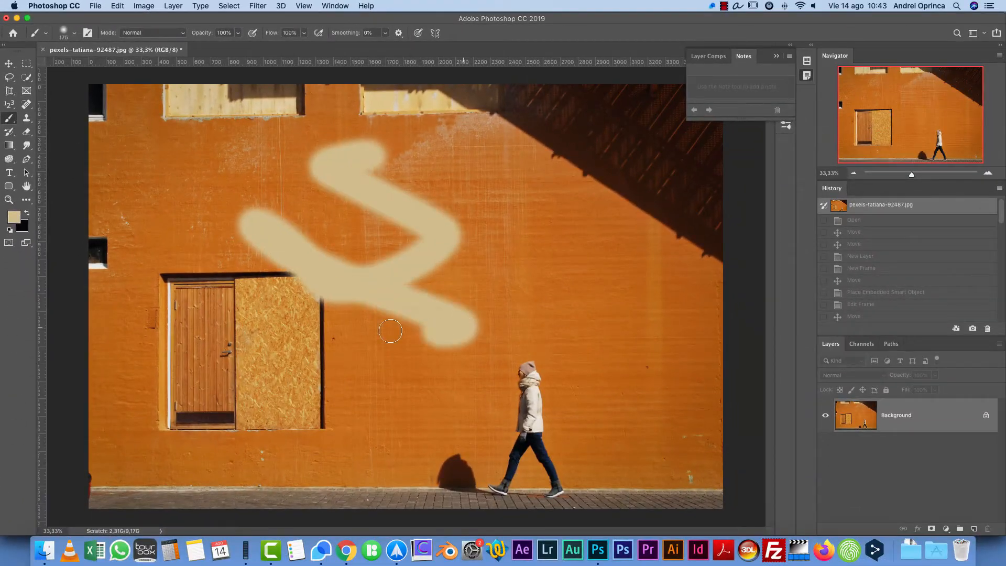
Step: Reduce the brush size and paint a thin beige scribble on the wall above the walking woman
right_click(355, 194)
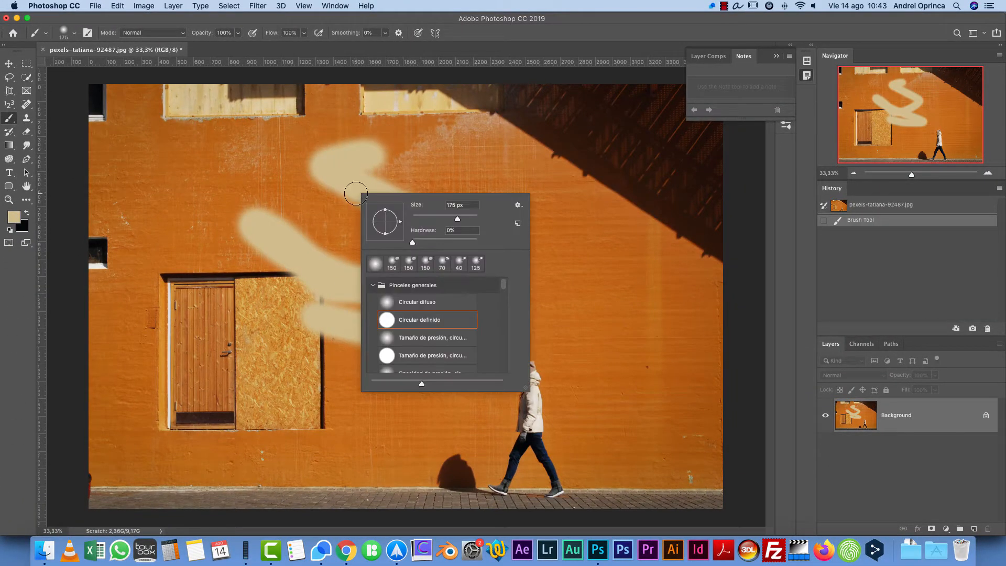
left_click_drag(440, 220, 423, 225)
left_click(568, 237)
mouse_move(579, 232)
left_mouse_down()
mouse_move(593, 296)
mouse_move(625, 344)
mouse_move(575, 356)
mouse_move(551, 307)
mouse_move(549, 262)
mouse_move(519, 249)
left_mouse_up()
Step: Set the brush to 71 px with 0% hardness and paint a V-shaped stroke above the thin scribble
right_click(519, 248)
left_click_drag(561, 222, 587, 224)
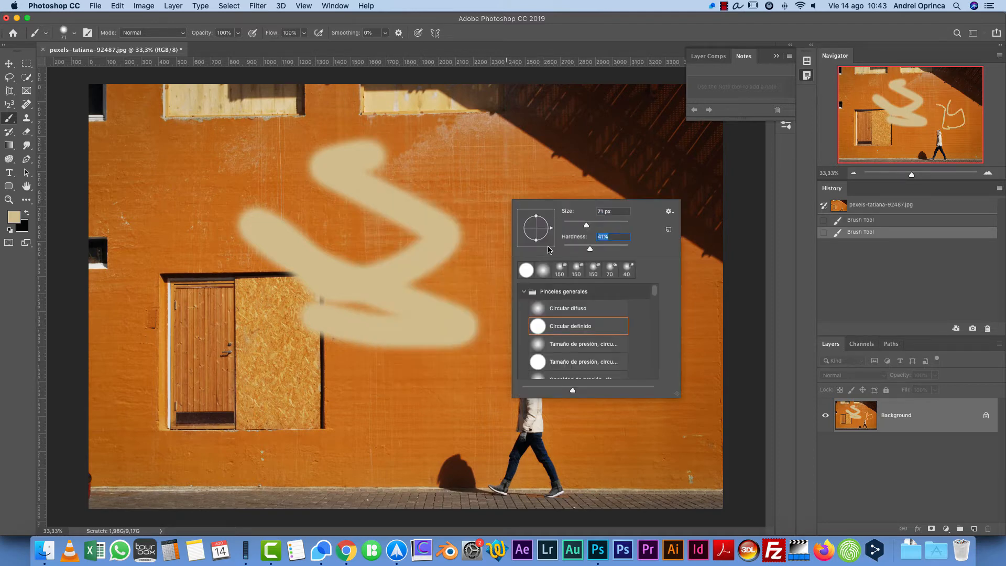
left_click(493, 205)
mouse_move(493, 205)
left_mouse_down()
mouse_move(526, 228)
mouse_move(521, 259)
mouse_move(574, 194)
left_mouse_up()
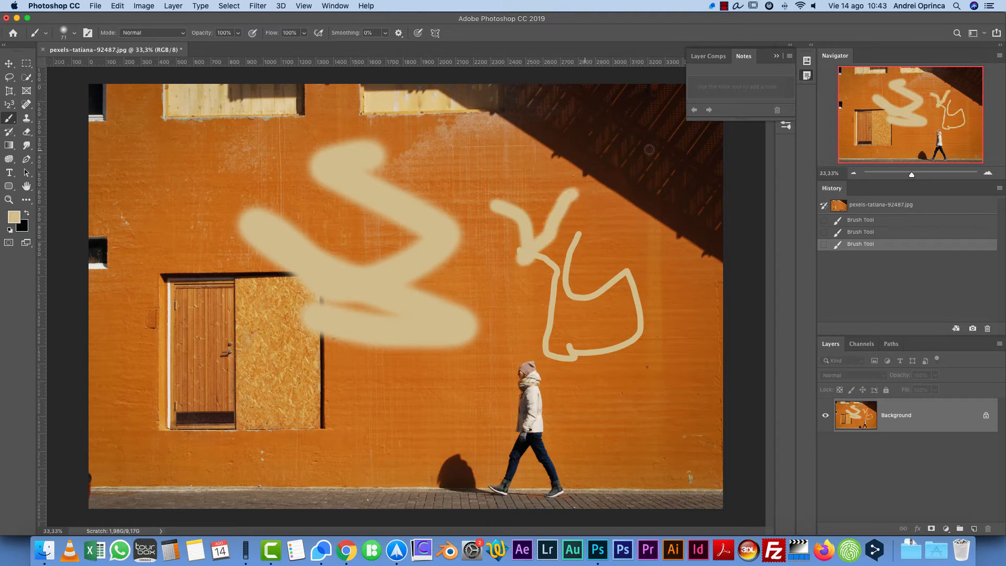
Step: Collapse the notes and paint a stroke over the dark roof shadow with the brush tip flattened to an ellipse
left_click(776, 56)
right_click(484, 138)
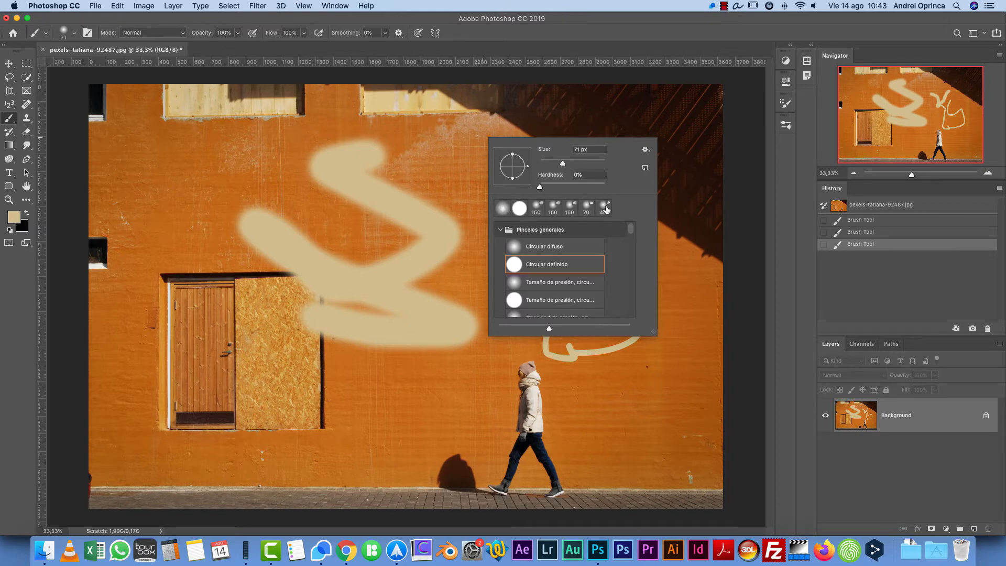
left_click_drag(511, 180, 512, 171)
mouse_move(670, 170)
left_mouse_down()
mouse_move(687, 222)
mouse_move(637, 152)
mouse_move(618, 175)
mouse_move(539, 163)
left_mouse_up()
Step: Choose the Oak1-psdbox tip from the Tree-Brushes-PSDBox set and reduce its size to 153 px
right_click(600, 140)
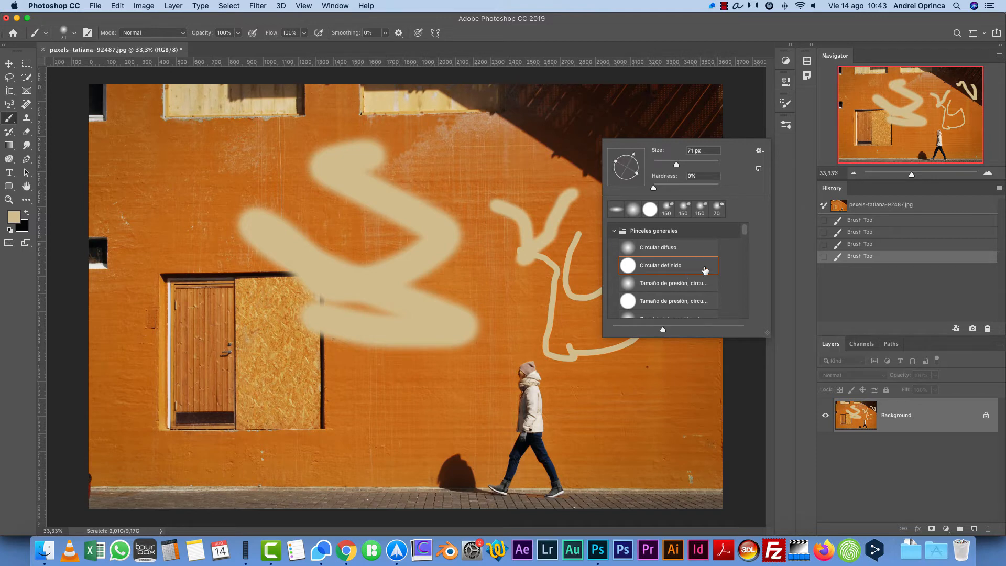
left_click(612, 234)
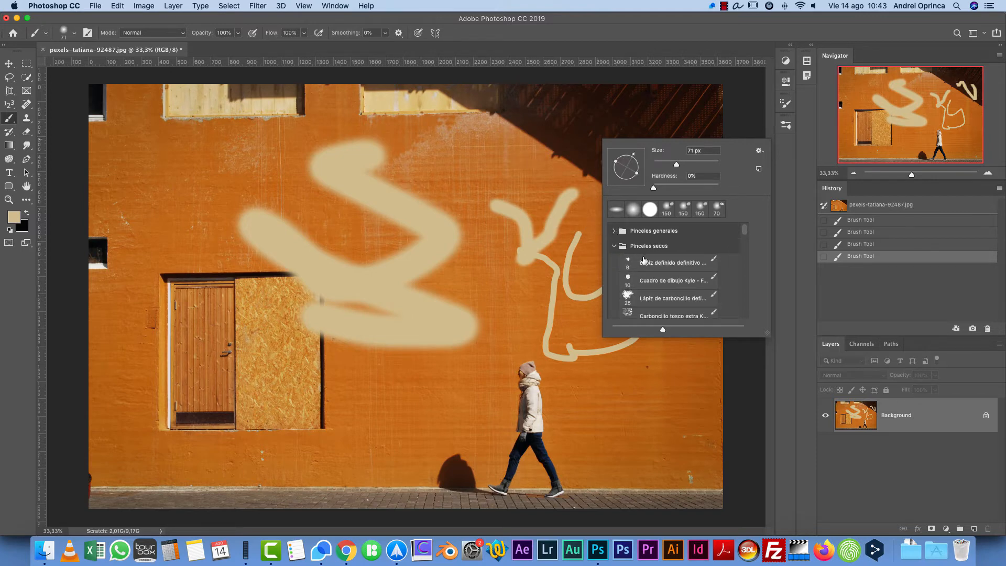
scroll(668, 262, "down", 5)
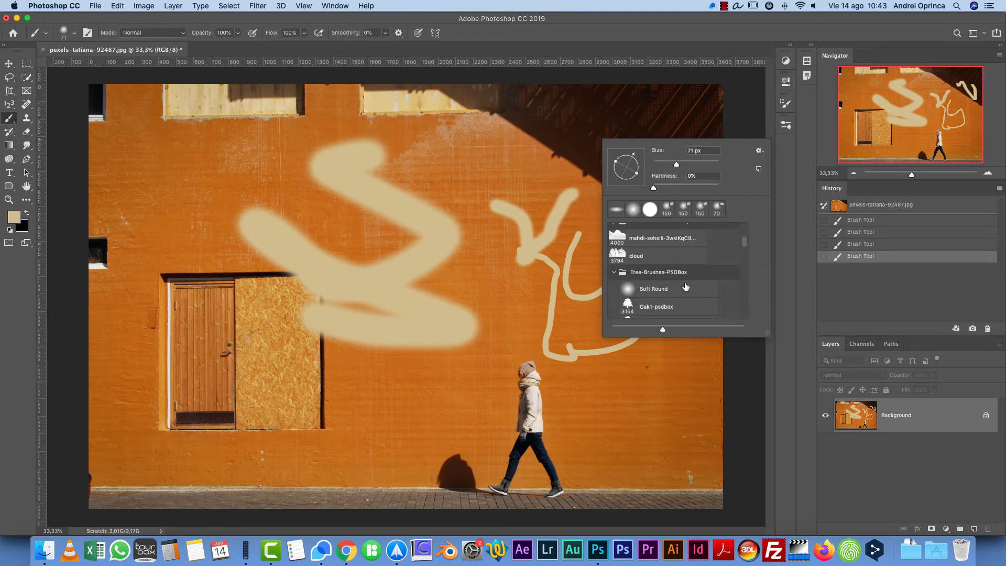
scroll(684, 287, "down", 1)
left_click(662, 297)
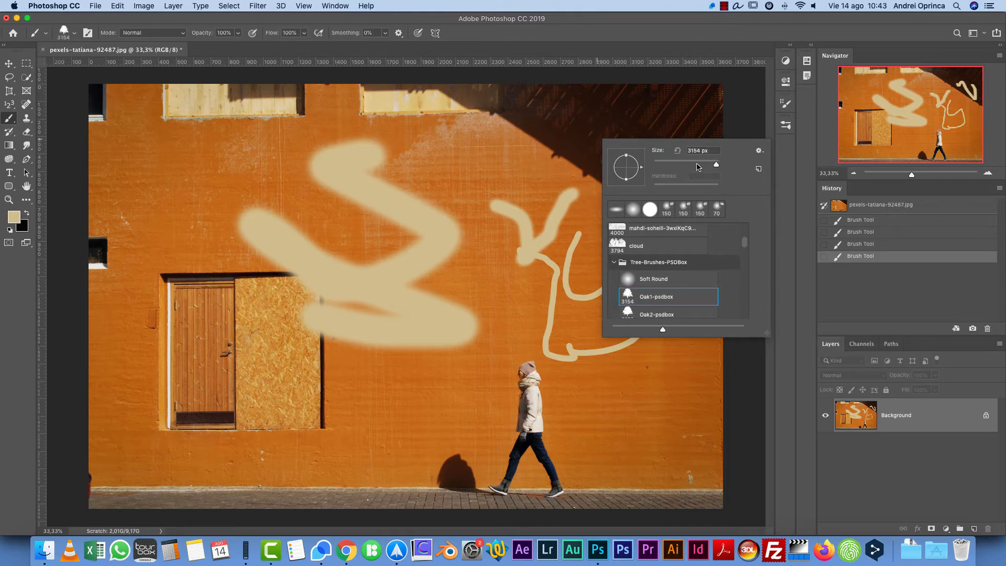
left_click(697, 164)
left_click(897, 423)
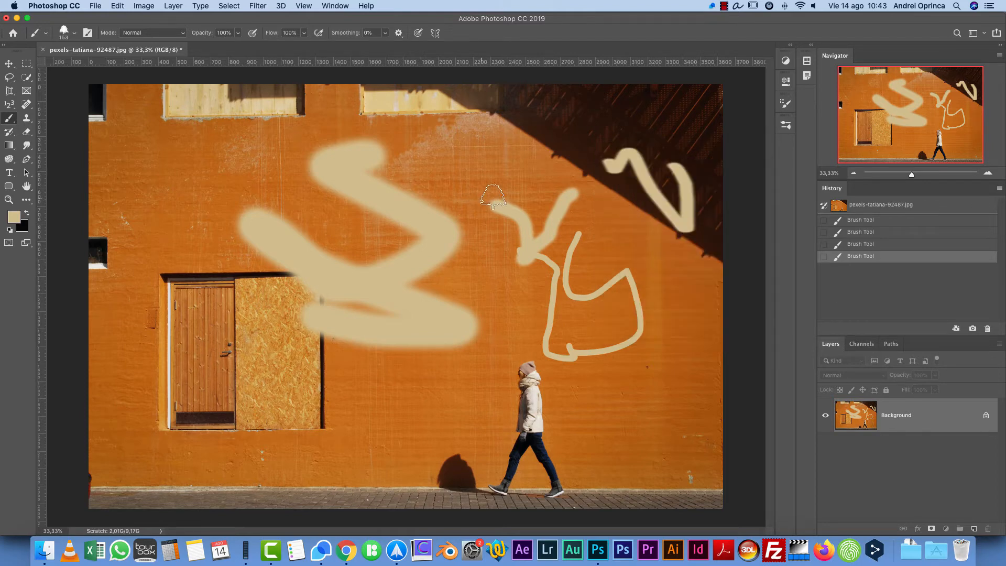
Step: Enlarge the oak brush to 300 px and stamp one tree on the wall above the V-shaped stroke
right_click(462, 218)
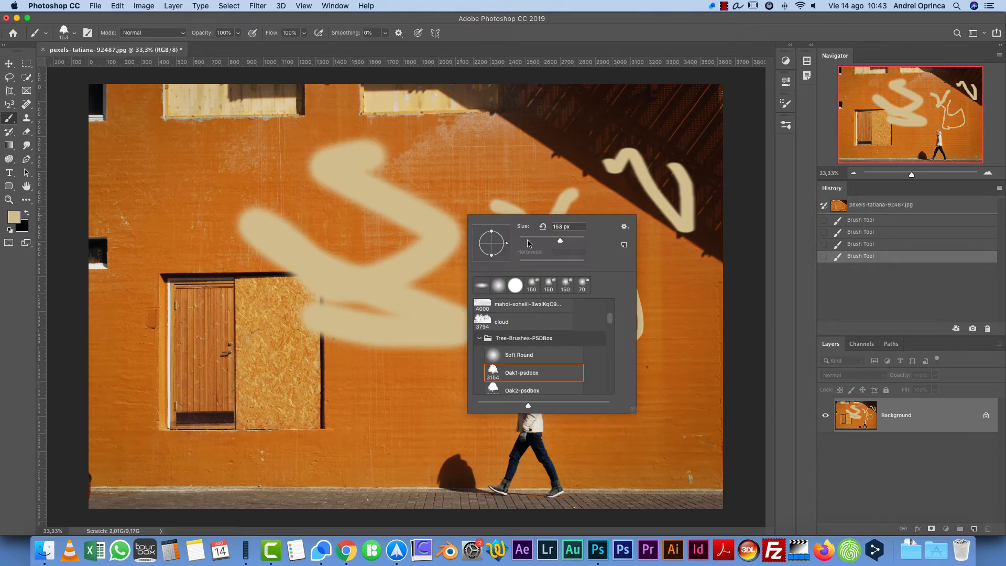
left_click_drag(562, 245, 570, 245)
left_click(952, 420)
left_click(503, 172)
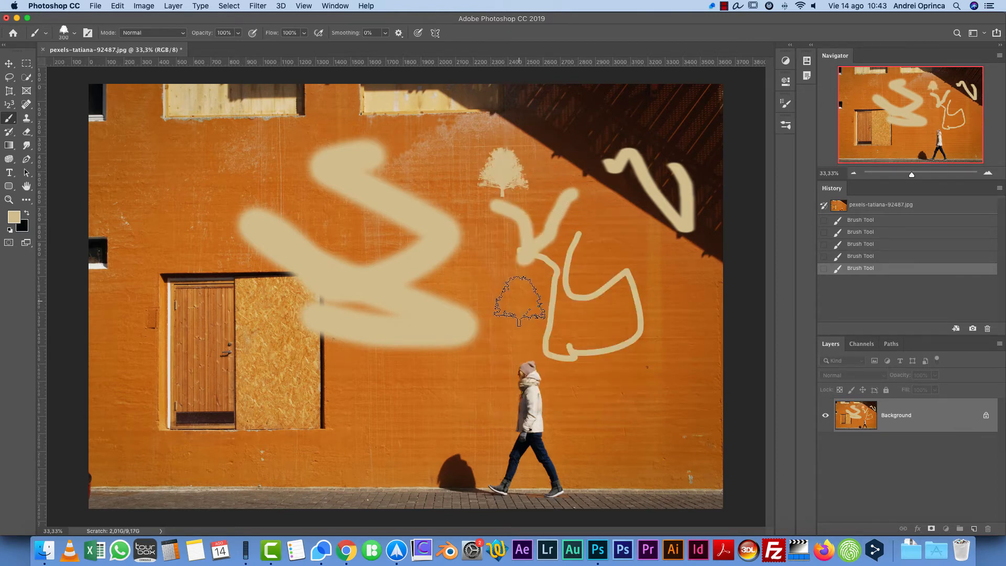
key("w")
key("b")
right_click(490, 255)
left_click(918, 428)
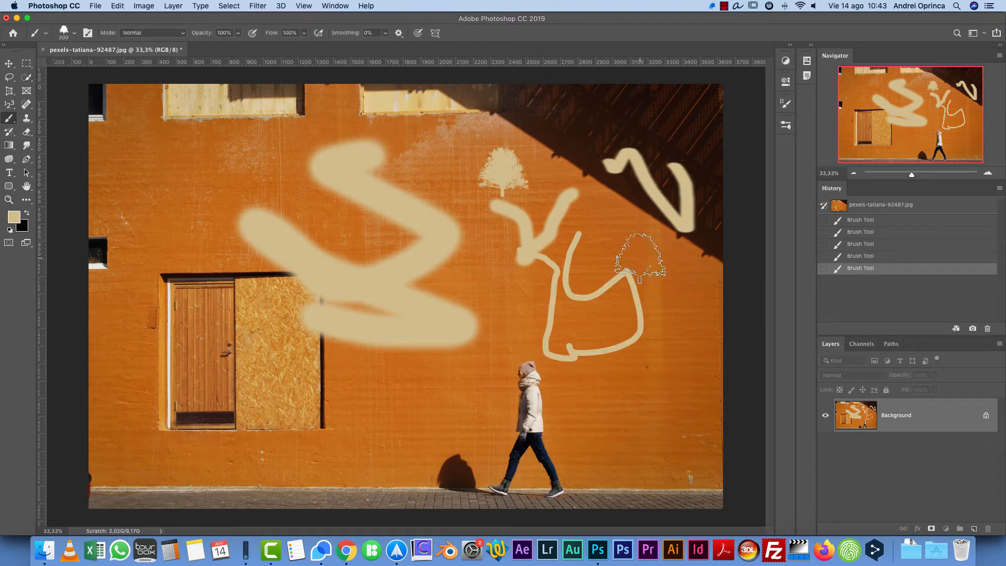
Step: Set the oak brush to 492 px and stamp two trees, one over the door and one on the wall beside the boarded panel
key("super+plus")
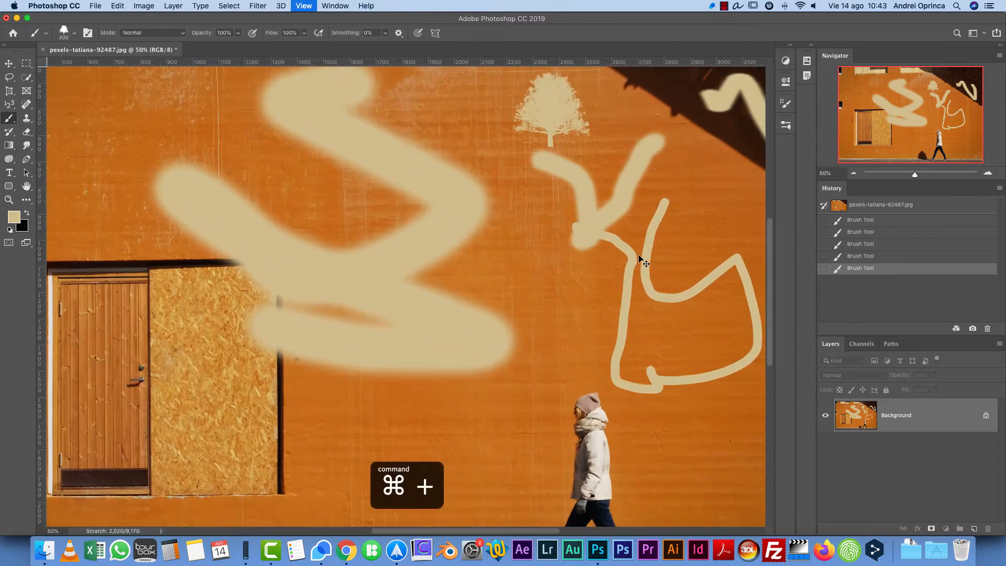
key("super+1")
scroll(611, 243, "down", 6)
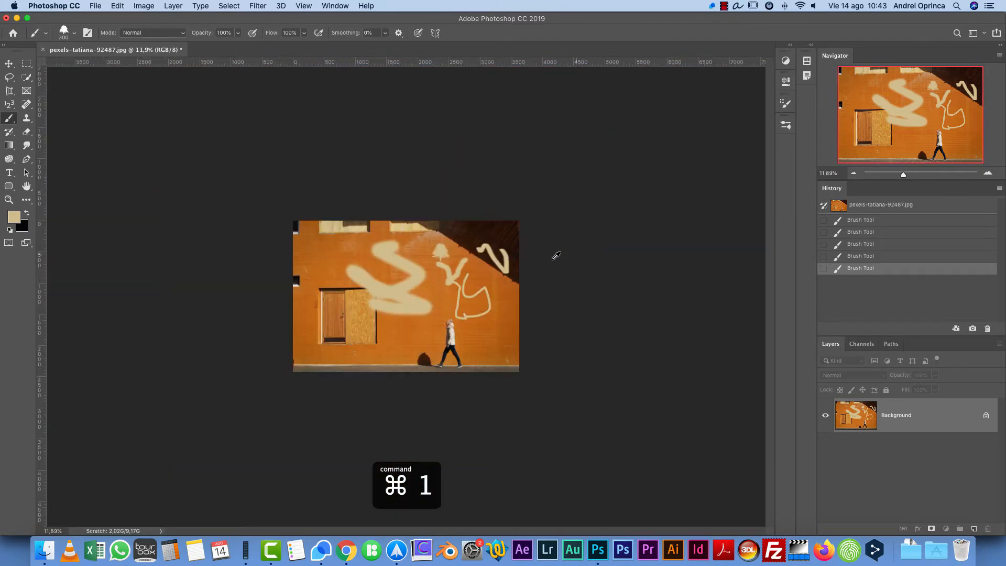
right_click(463, 264)
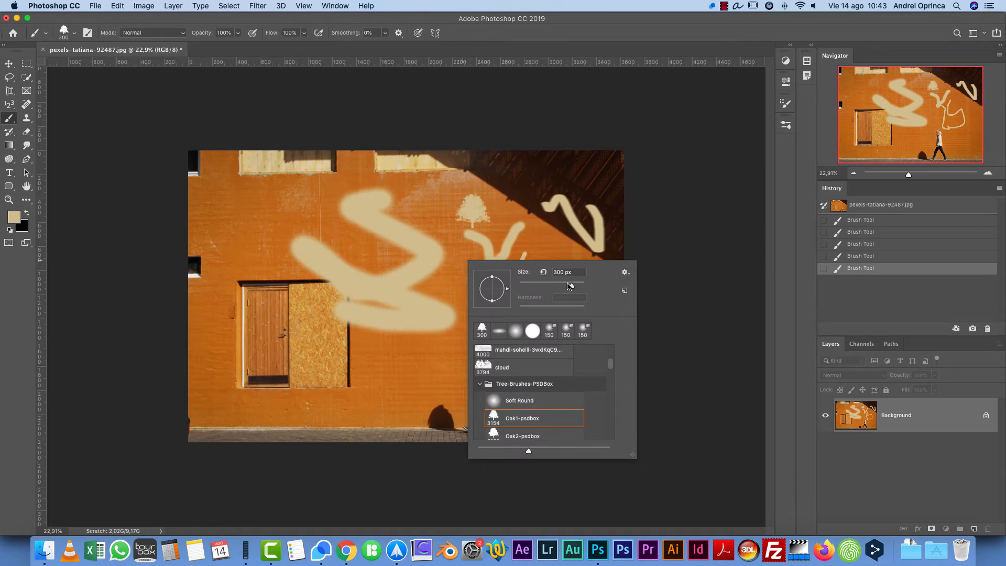
left_click_drag(572, 286, 579, 289)
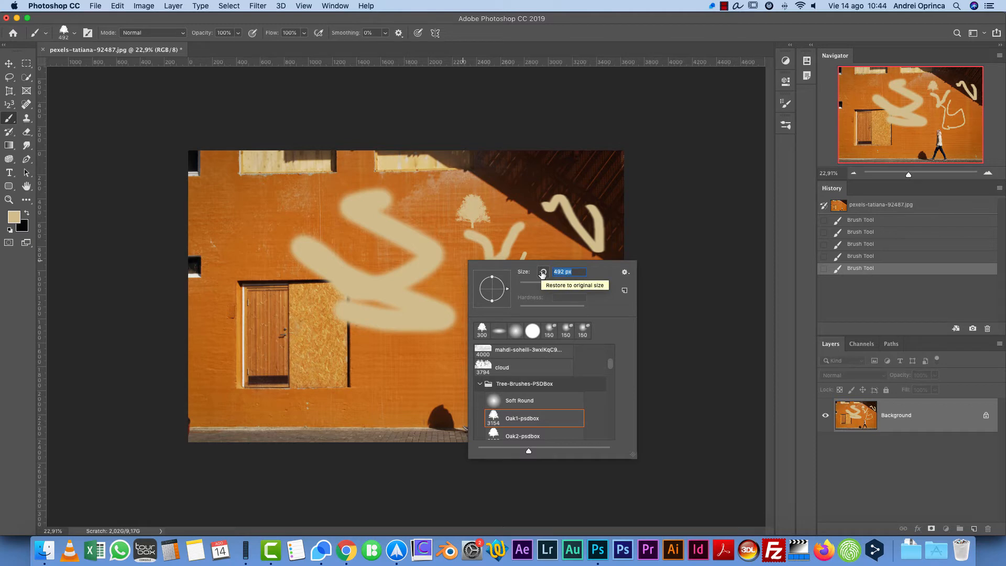
left_click(933, 422)
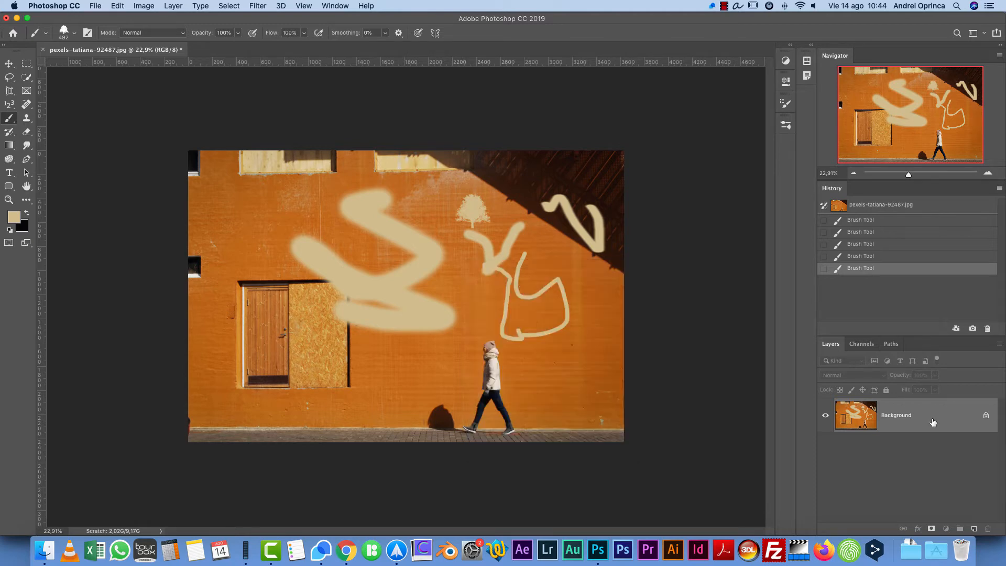
left_click(296, 367)
left_click(407, 368)
Step: Rotate the oak brush tip and stamp four tilted trees on the wall above the door and over the beige zigzag
right_click(415, 289)
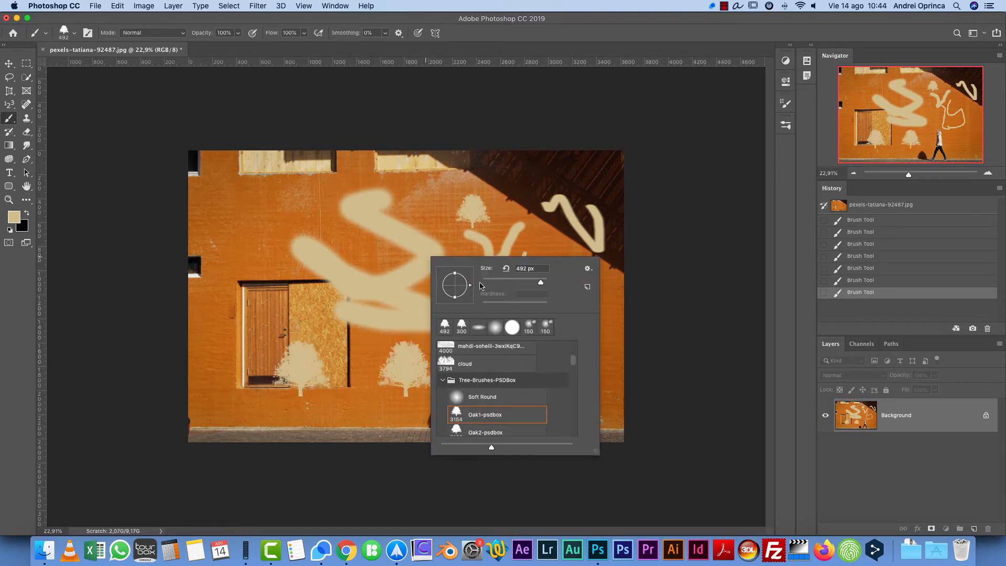
left_click(250, 241)
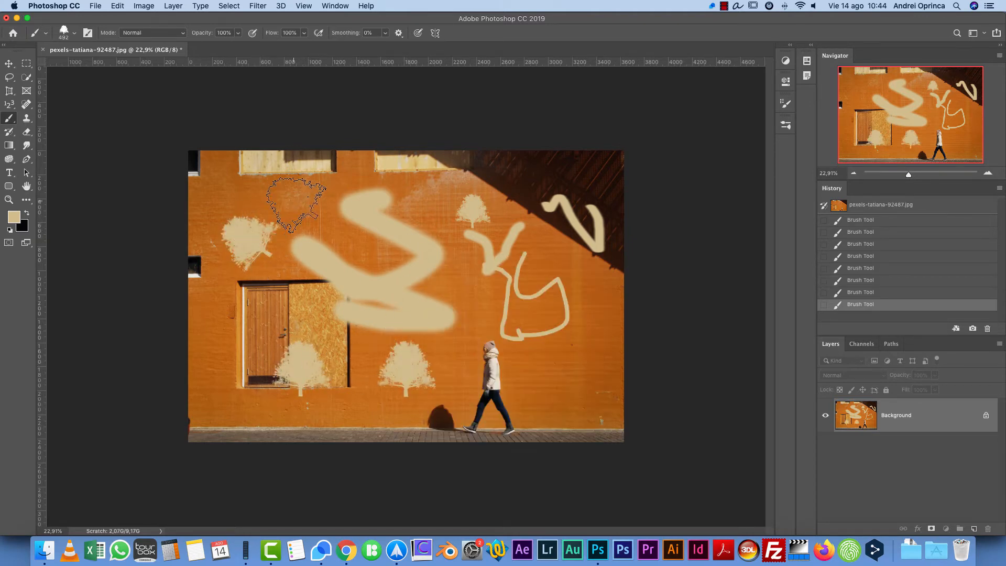
left_click(296, 202)
left_click(361, 234)
left_click(359, 270)
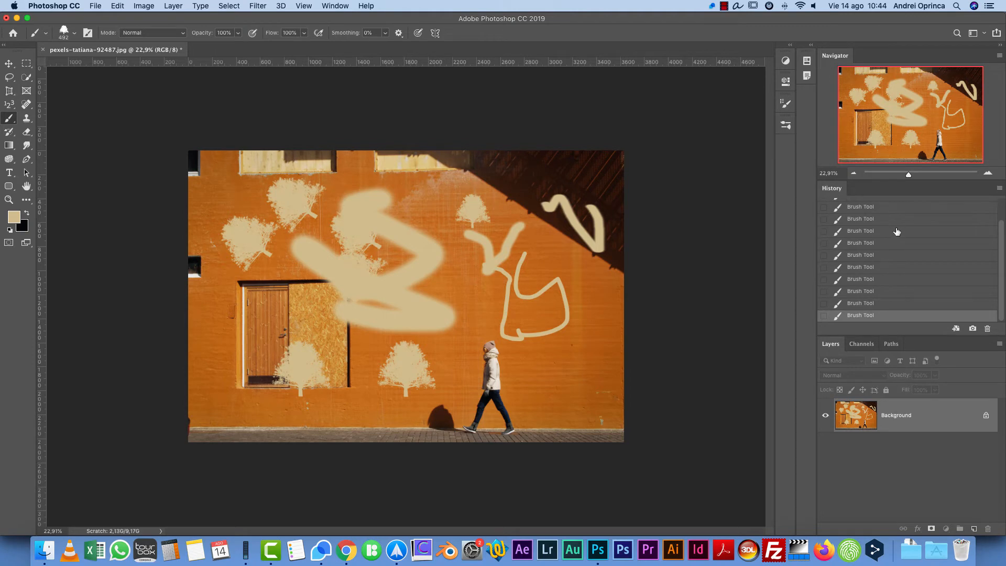
Step: Revert the photo to its opening history state and restore the oak brush to its original size
scroll(897, 232, "up", 5)
left_click(885, 207)
right_click(399, 274)
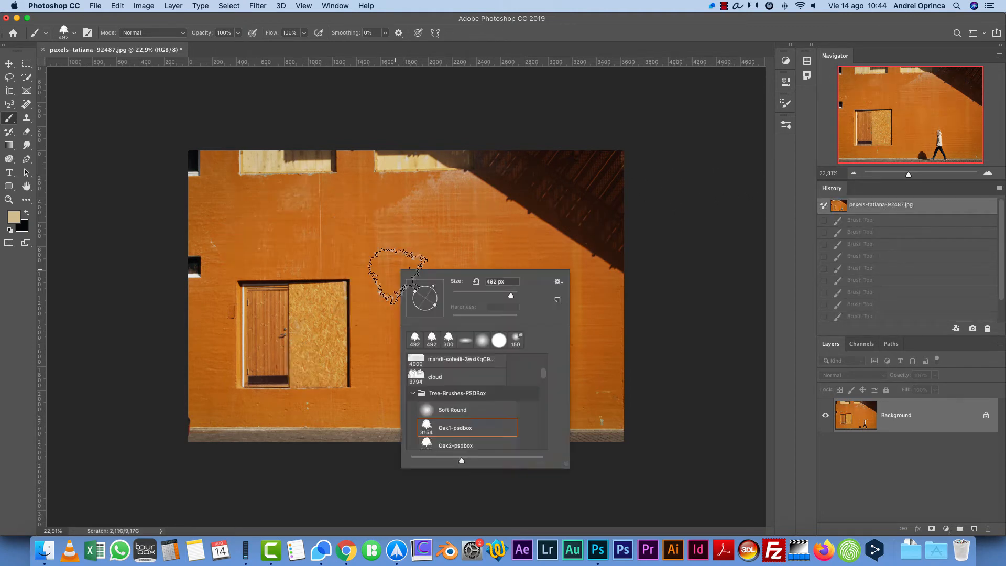
left_click(476, 282)
key("Escape")
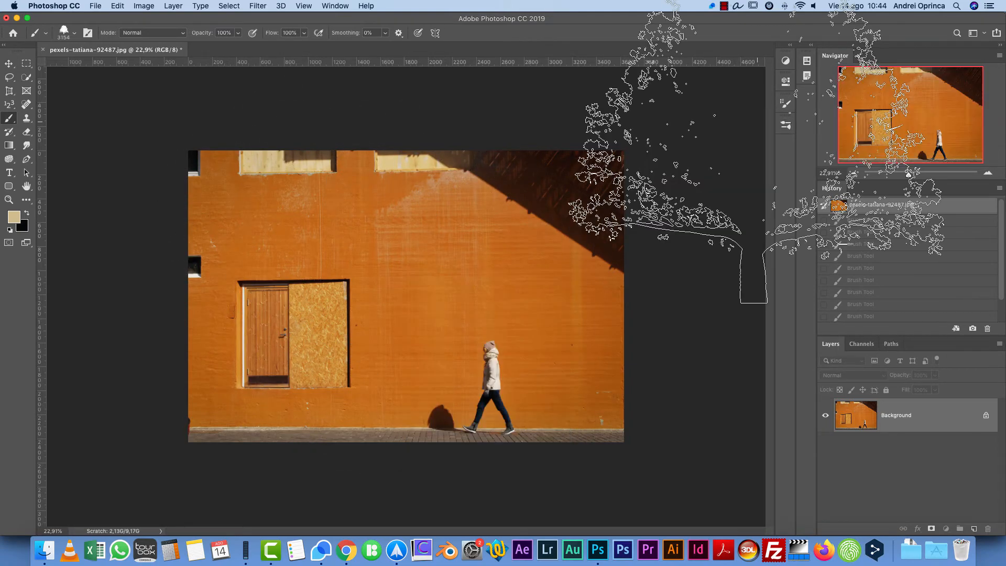
Step: In Brush Settings, set the oak tip to 443 px with 93% spacing and paint a horizontal row of trees above the door
left_click(335, 6)
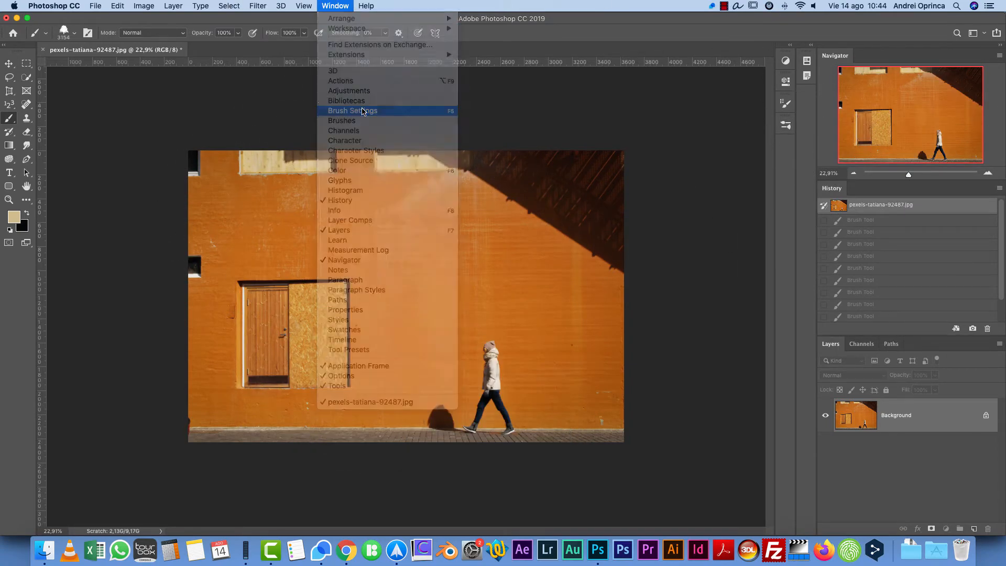
left_click(363, 111)
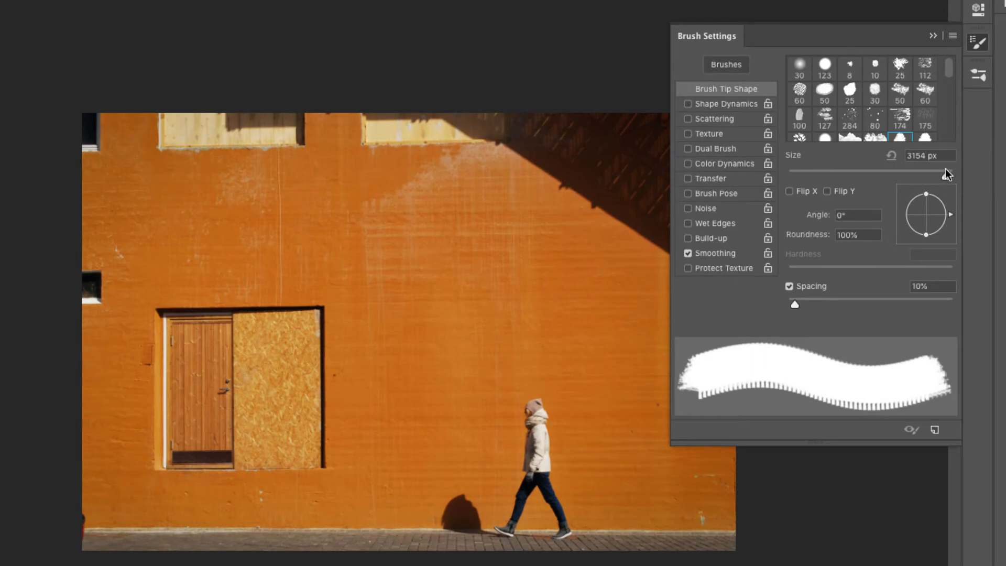
left_click_drag(947, 178, 941, 181)
left_click_drag(929, 178, 932, 178)
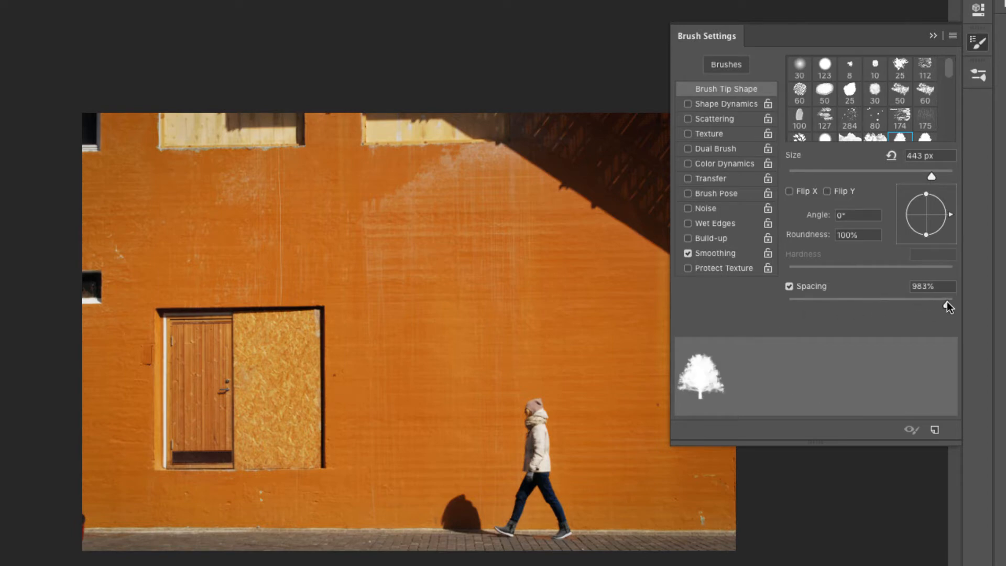
left_click_drag(947, 301, 864, 303)
left_click_drag(198, 255, 558, 255)
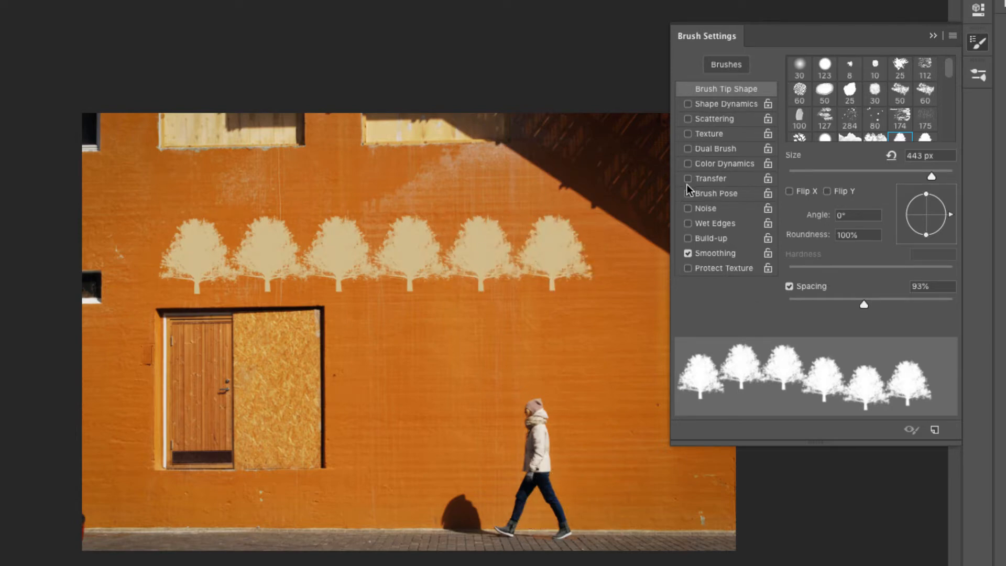
Step: Enable Shape Dynamics with 74% size jitter, test it with a row of trees at the walker's head height, and undo both rows
left_click(717, 105)
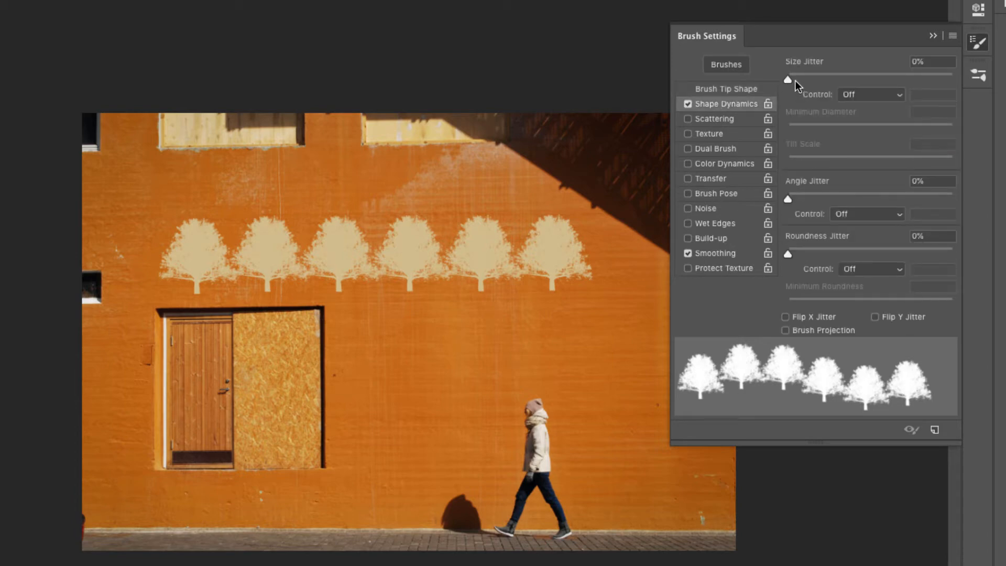
left_click_drag(790, 78, 911, 73)
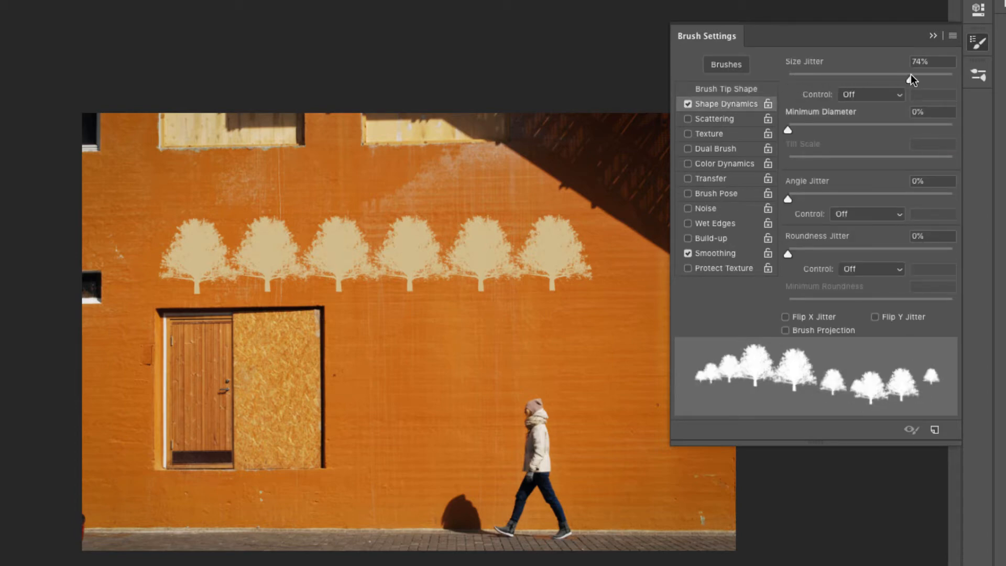
left_click_drag(265, 388, 687, 380)
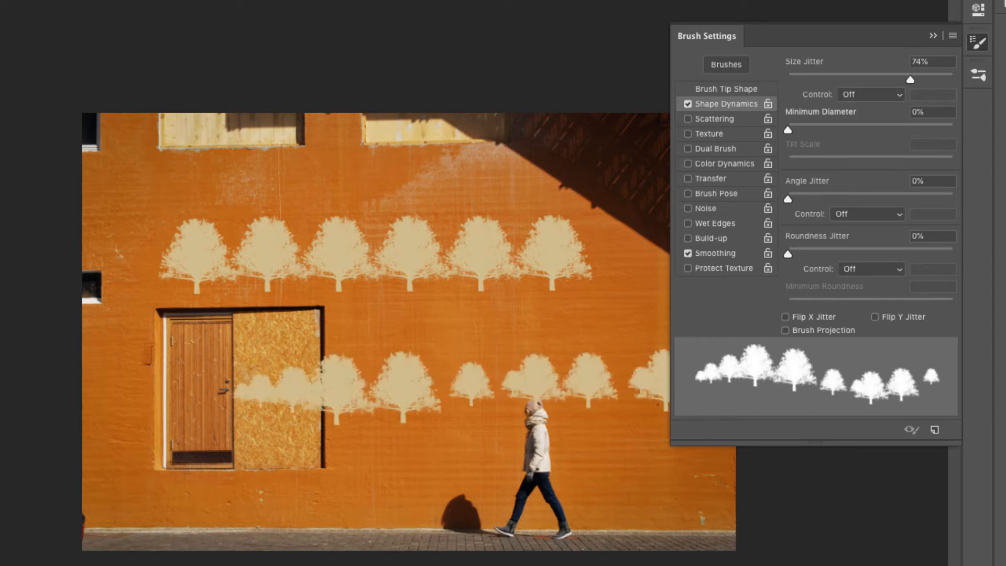
key("ctrl+z")
key("ctrl+z")
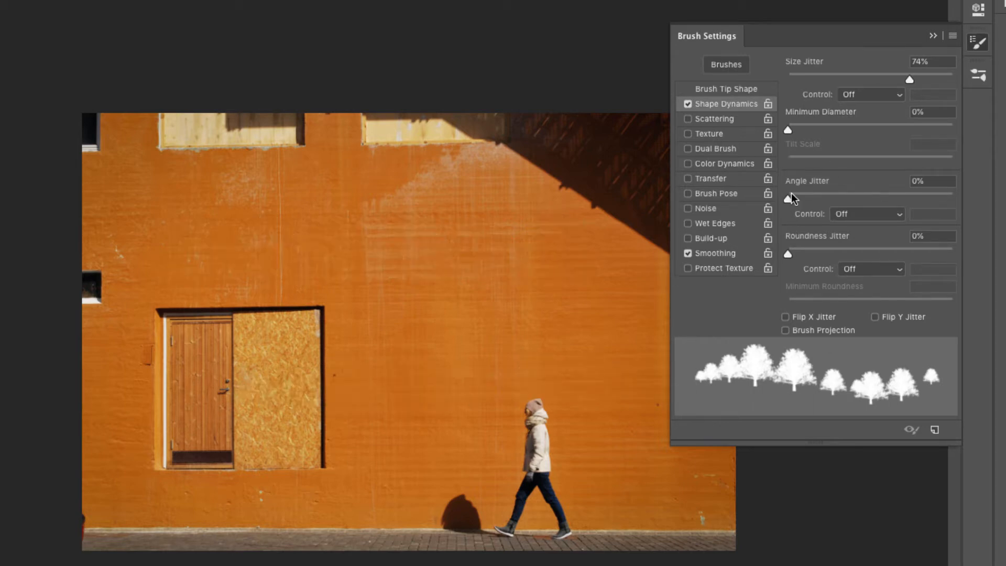
Step: Set the angle jitter to 69%, test it with a winding stroke of trees across the wall, and undo the stroke
left_click_drag(789, 199, 901, 199)
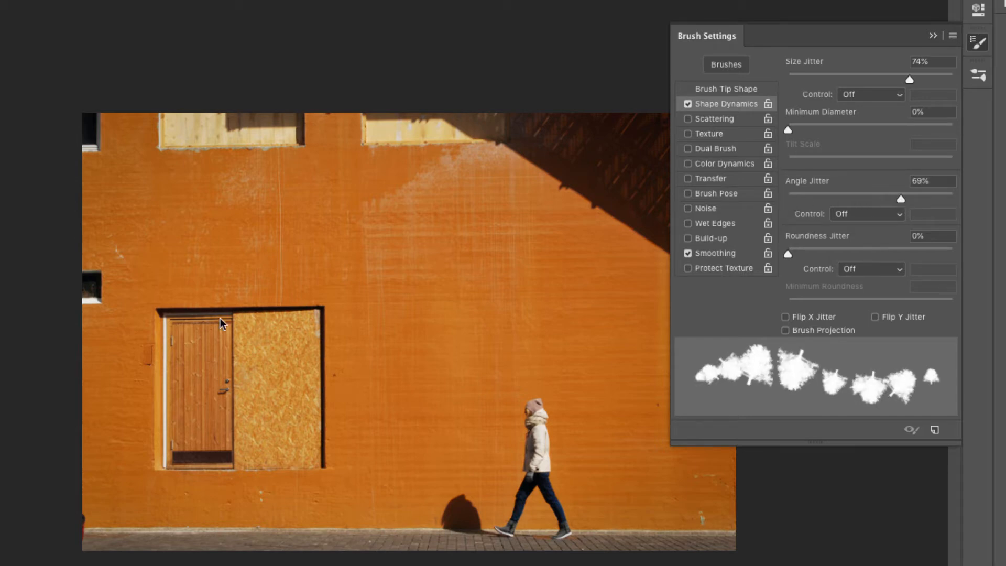
mouse_move(211, 241)
left_mouse_down()
mouse_move(305, 269)
mouse_move(355, 322)
mouse_move(464, 330)
mouse_move(513, 222)
mouse_move(562, 237)
mouse_move(590, 274)
mouse_move(636, 402)
mouse_move(513, 472)
mouse_move(419, 474)
left_mouse_up()
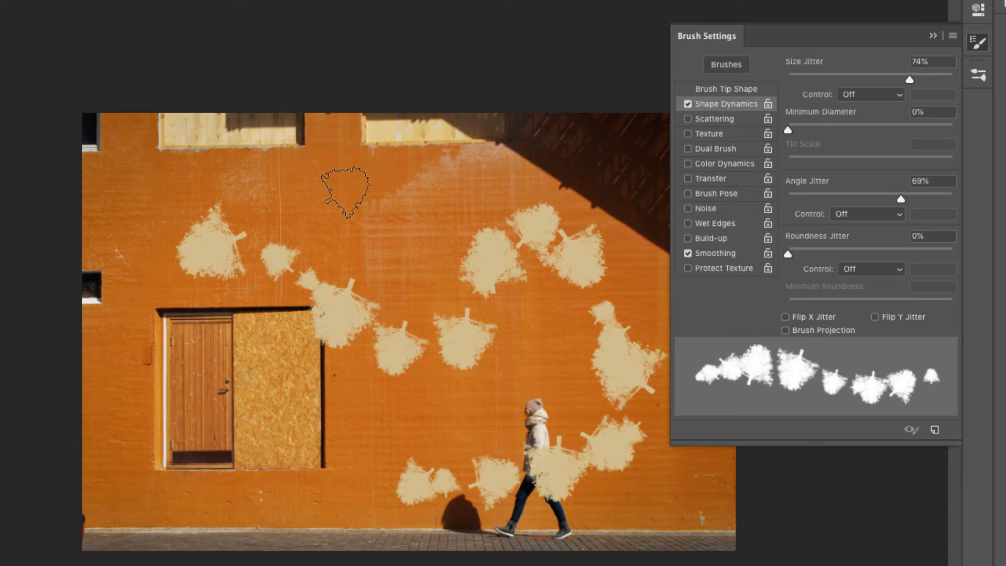
key("ctrl+z")
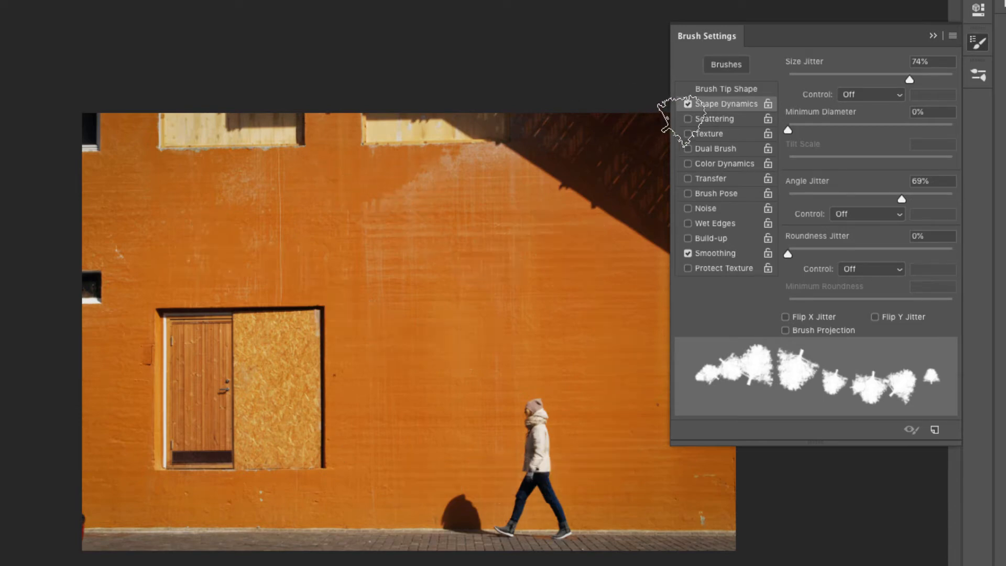
Step: Enable Scattering at 614% and paint a test stroke of scattered trees across the wall
left_click(717, 118)
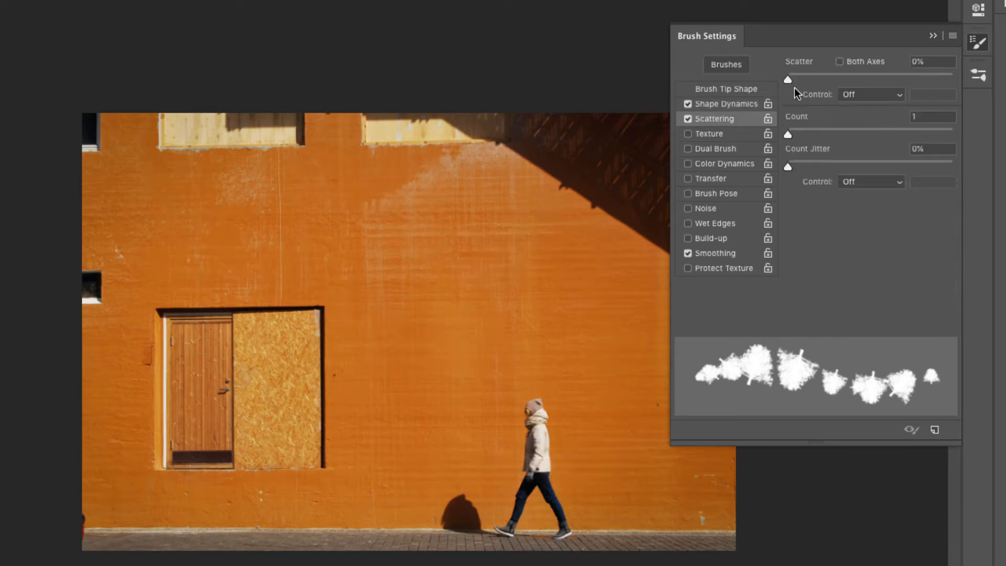
left_click_drag(807, 77, 891, 80)
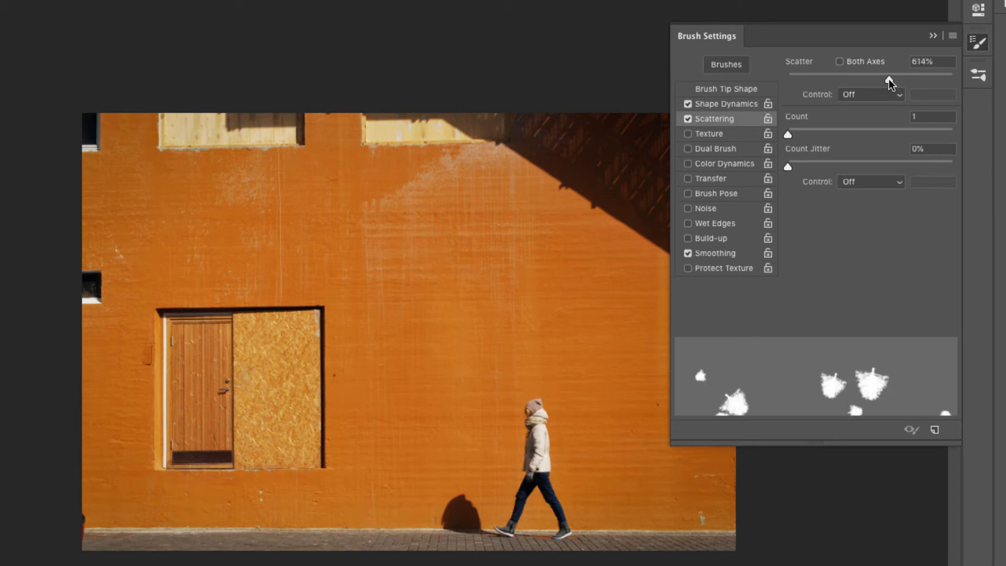
mouse_move(127, 281)
left_mouse_down()
mouse_move(459, 273)
mouse_move(539, 261)
mouse_move(589, 221)
mouse_move(623, 335)
left_mouse_up()
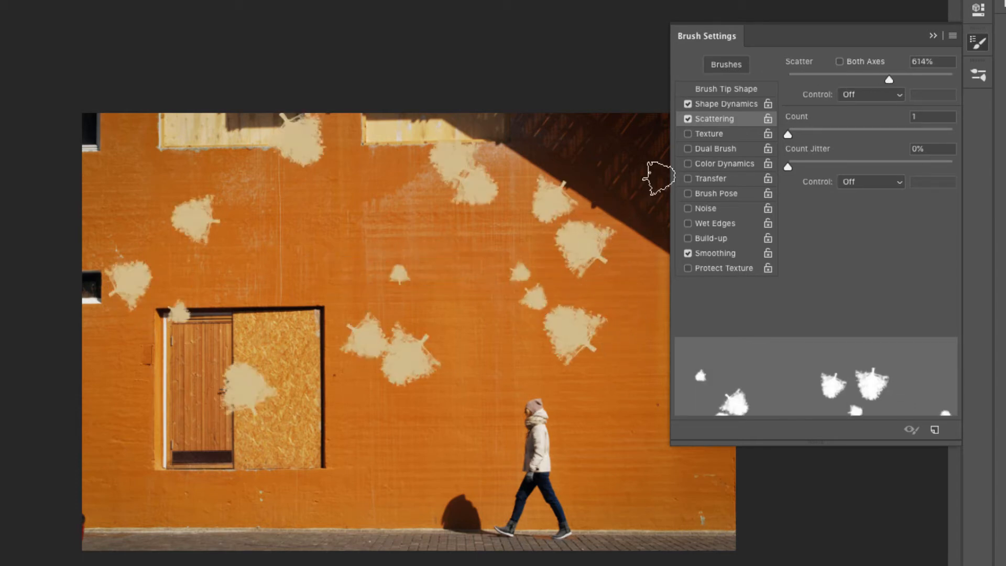
Step: Undo the scattered stroke, enable Color Dynamics with 47% saturation and 36% brightness jitter, and paint a test stroke of trees across the wall
left_click(686, 164)
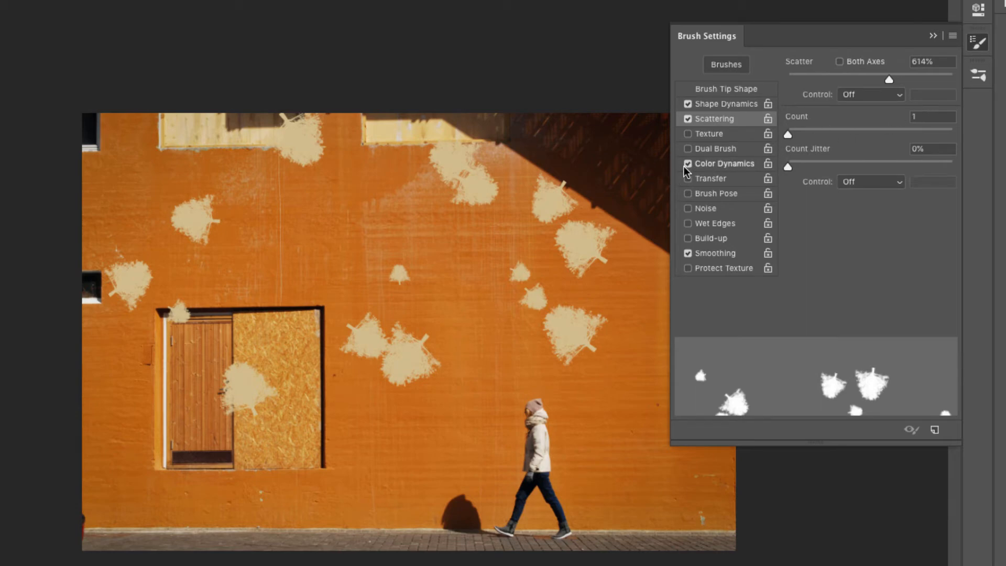
key("ctrl+z")
left_click(710, 165)
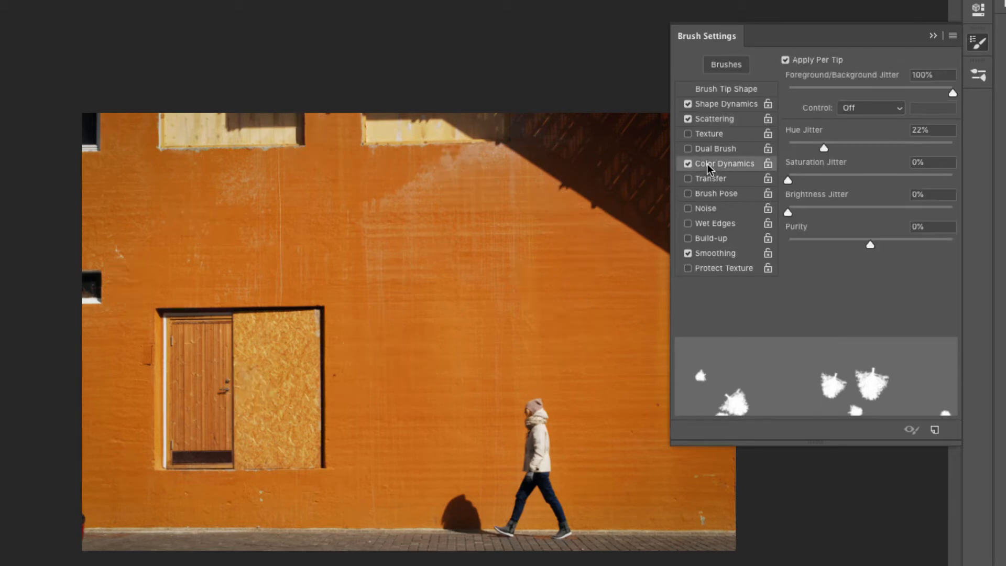
left_click(880, 109)
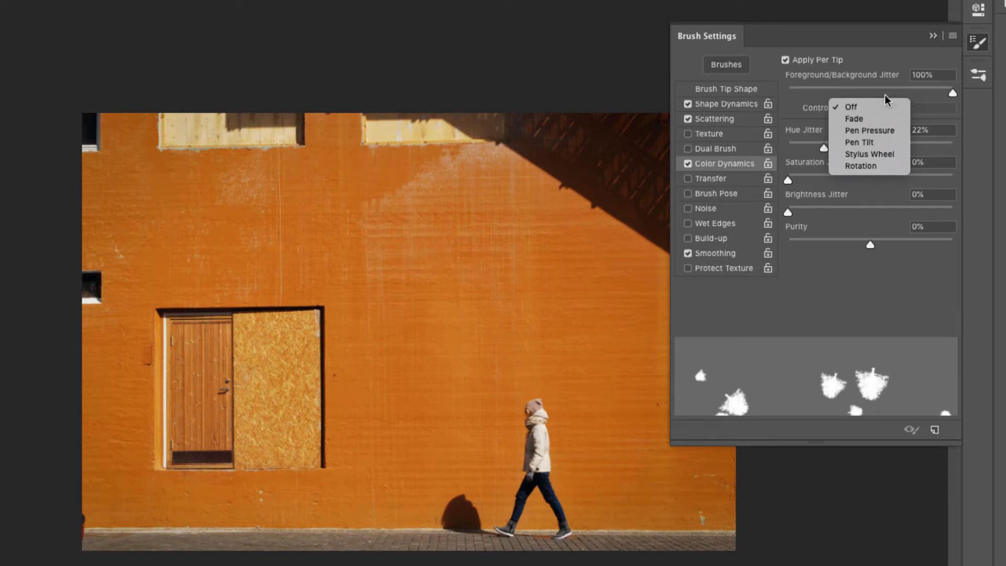
left_click(881, 67)
left_click_drag(788, 180, 866, 180)
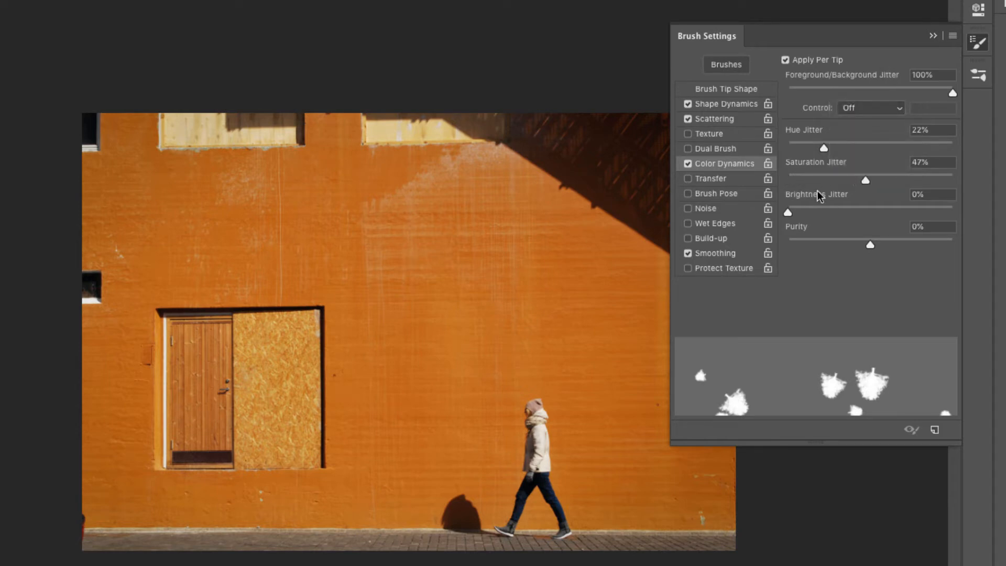
left_click_drag(789, 212, 847, 212)
mouse_move(354, 220)
left_mouse_down()
mouse_move(427, 320)
mouse_move(541, 331)
mouse_move(588, 236)
mouse_move(709, 369)
mouse_move(562, 374)
mouse_move(219, 201)
left_mouse_up()
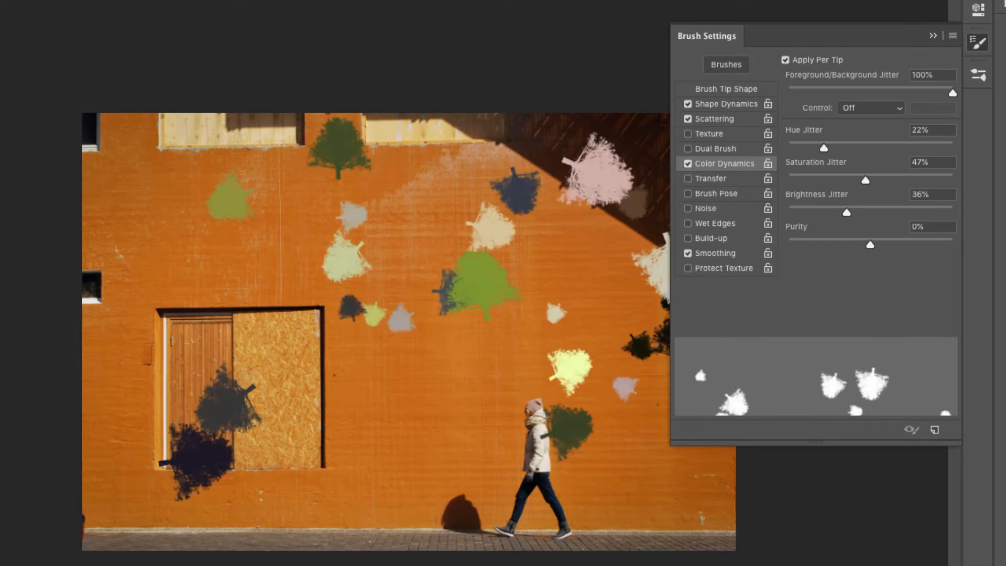
Step: Set the background color to blue 2b6ae9 and paint another stroke of color-varied trees across the wall
left_click(1, 251)
left_click_drag(735, 242, 724, 205)
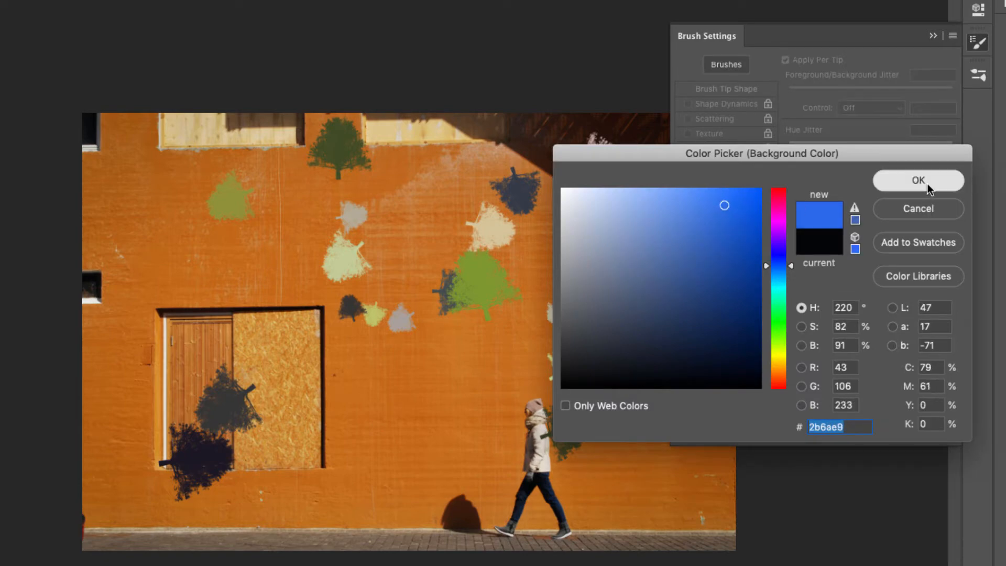
left_click(918, 181)
mouse_move(247, 258)
left_mouse_down()
mouse_move(393, 354)
mouse_move(3, 212)
left_mouse_up()
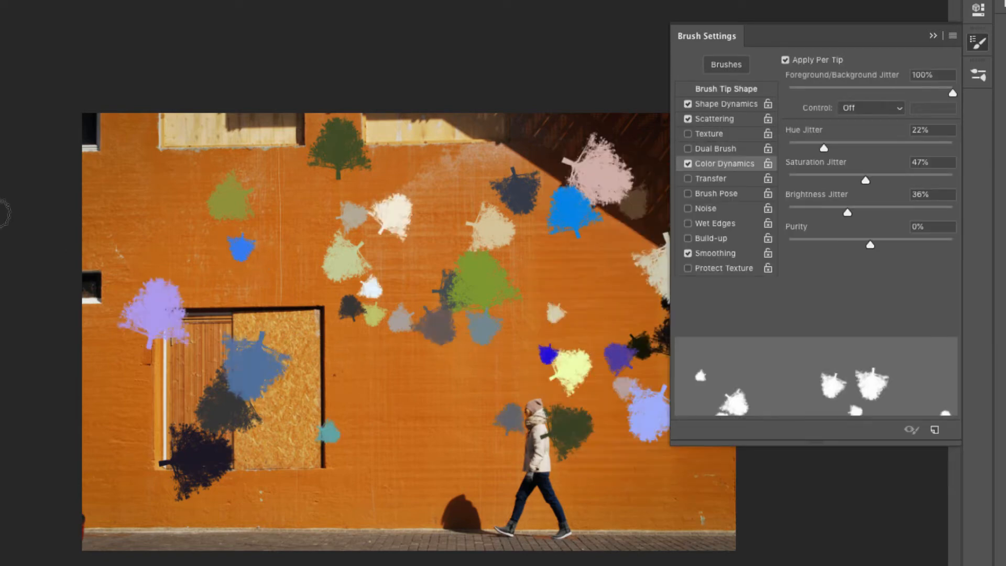
Step: Set the foreground color to e8b539 and the hue jitter to 67%, test them with a stroke of trees, and undo all the color test strokes
left_click(1, 241)
left_click(711, 206)
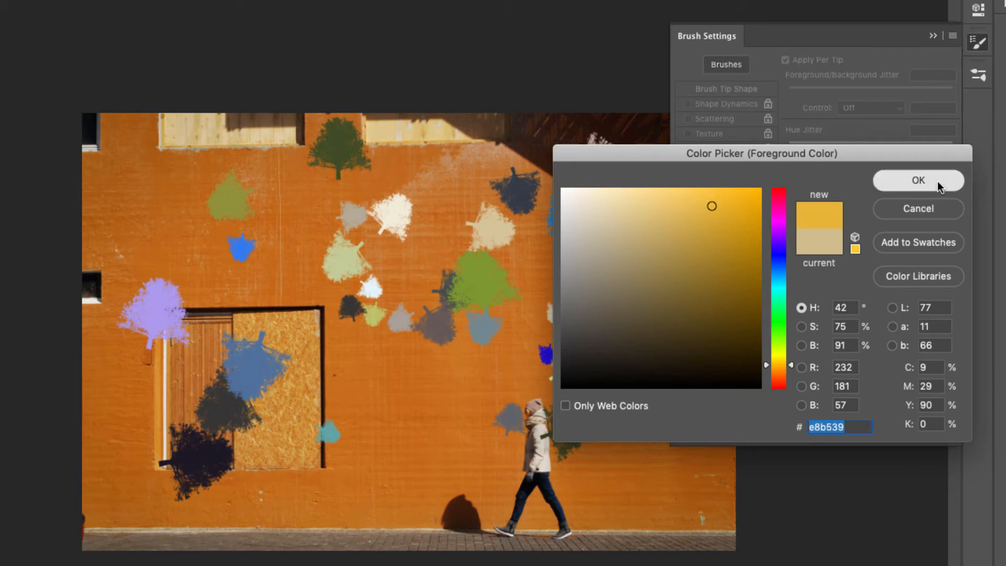
left_click(938, 181)
left_click_drag(824, 149, 898, 149)
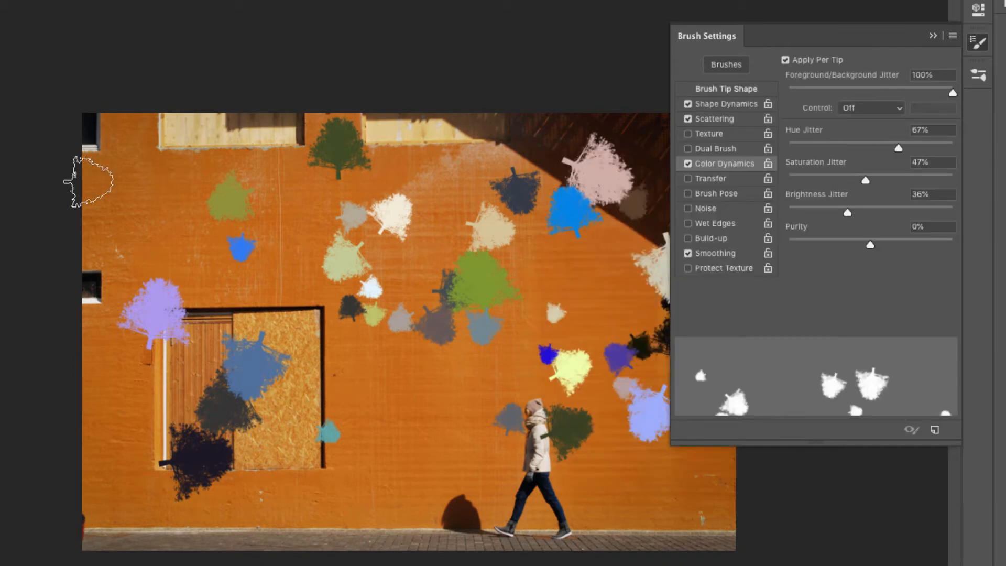
mouse_move(90, 187)
left_mouse_down()
mouse_move(566, 338)
mouse_move(398, 262)
left_mouse_up()
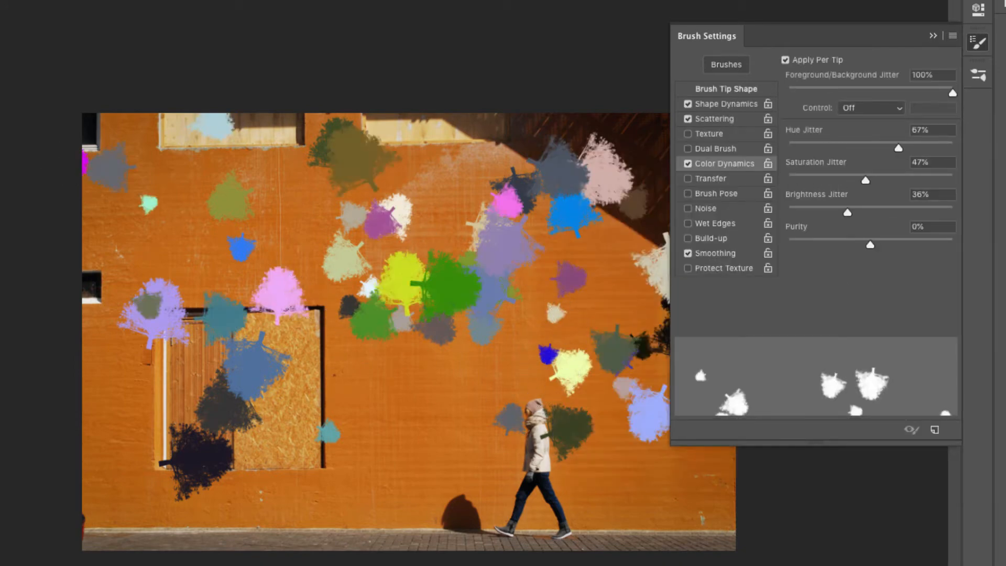
key("ctrl+z")
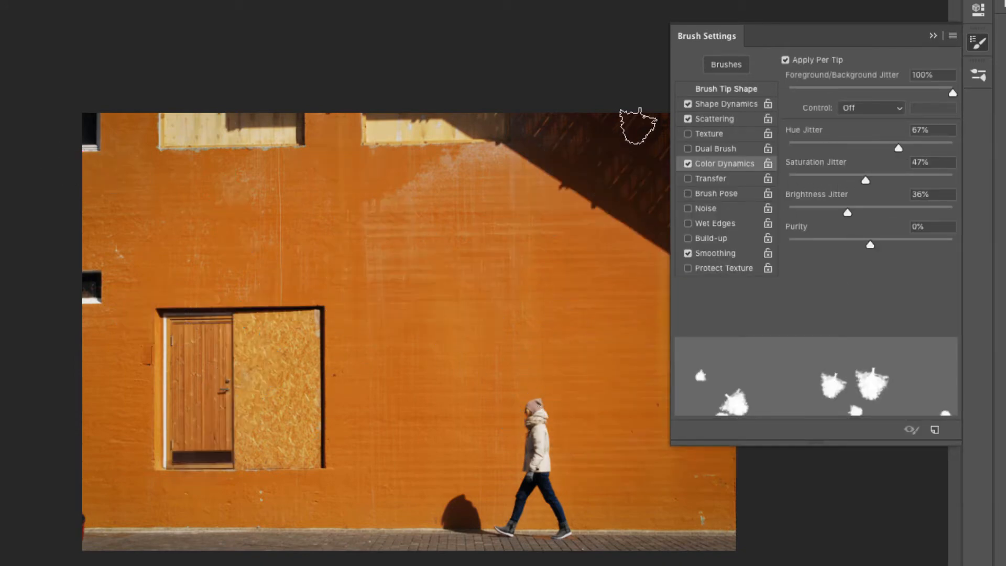
Step: Turn off Color Dynamics, and enable Brush Pose to view its tilt, rotation and pressure options before disabling it again
left_click(688, 164)
left_click(687, 193)
left_click(717, 194)
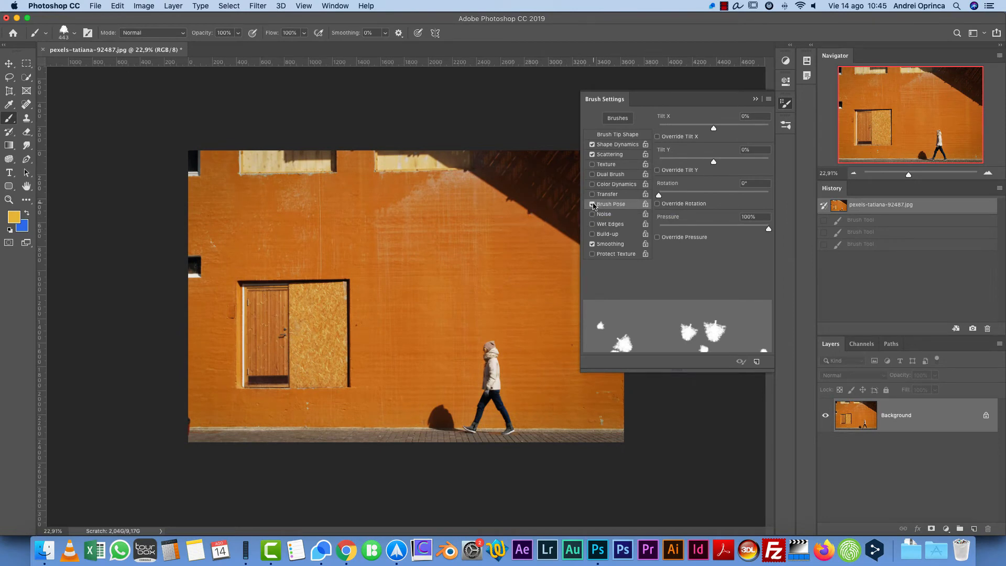
left_click(593, 204)
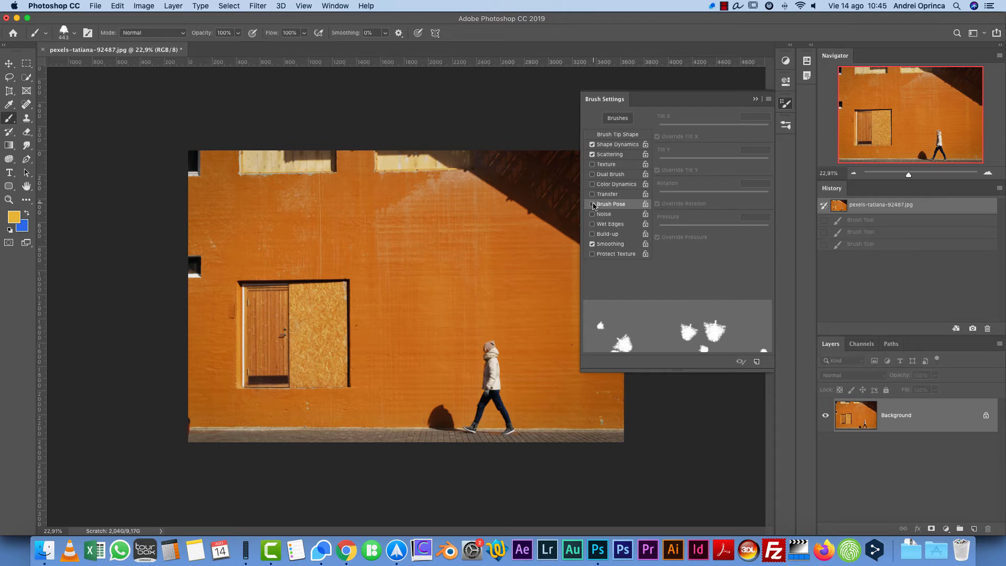
Step: Paint a test stroke of scattered trees across the wall, revert to the photo's opening history state, and close Brush Settings
mouse_move(401, 238)
left_mouse_down()
mouse_move(457, 317)
mouse_move(465, 351)
mouse_move(334, 207)
left_mouse_up()
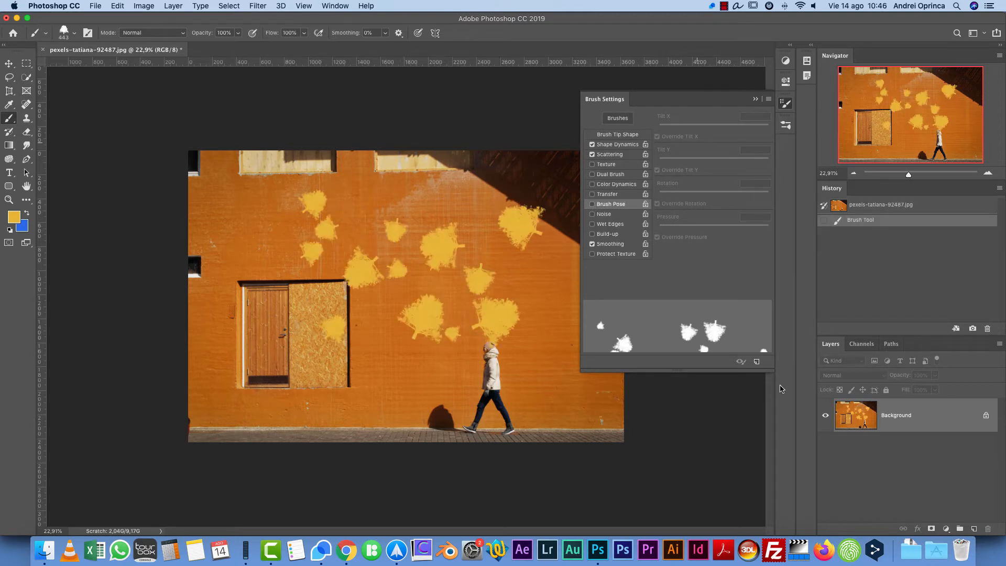
left_click(867, 205)
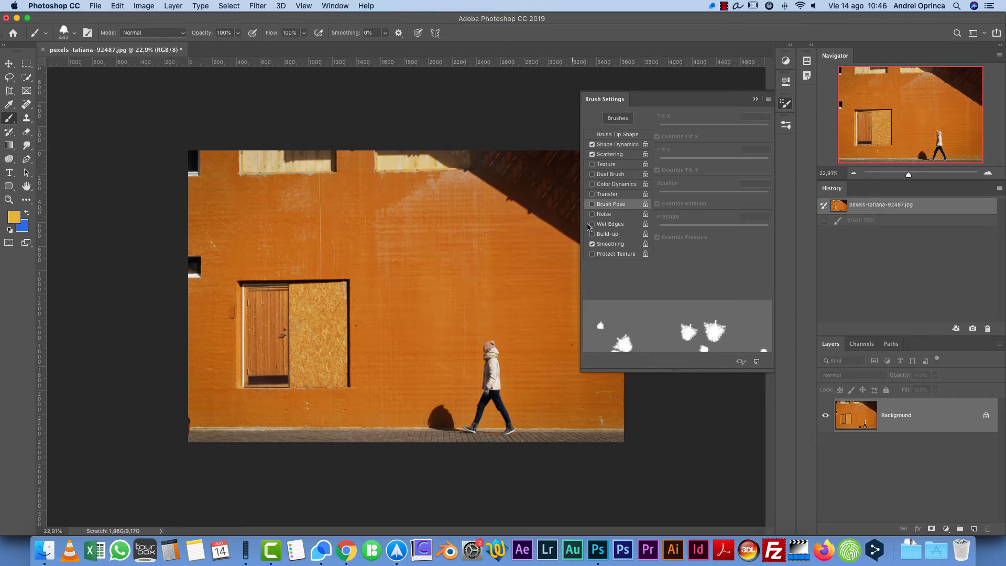
left_click(756, 99)
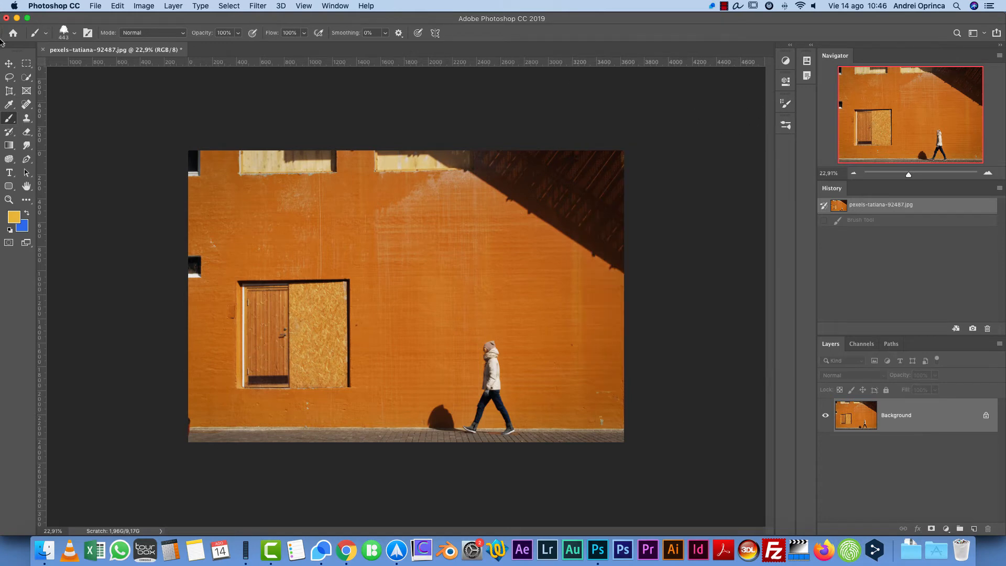
Step: With the Pencil tool, draw a winding freehand line from above the door to the walker's head, and undo it
left_click(7, 124)
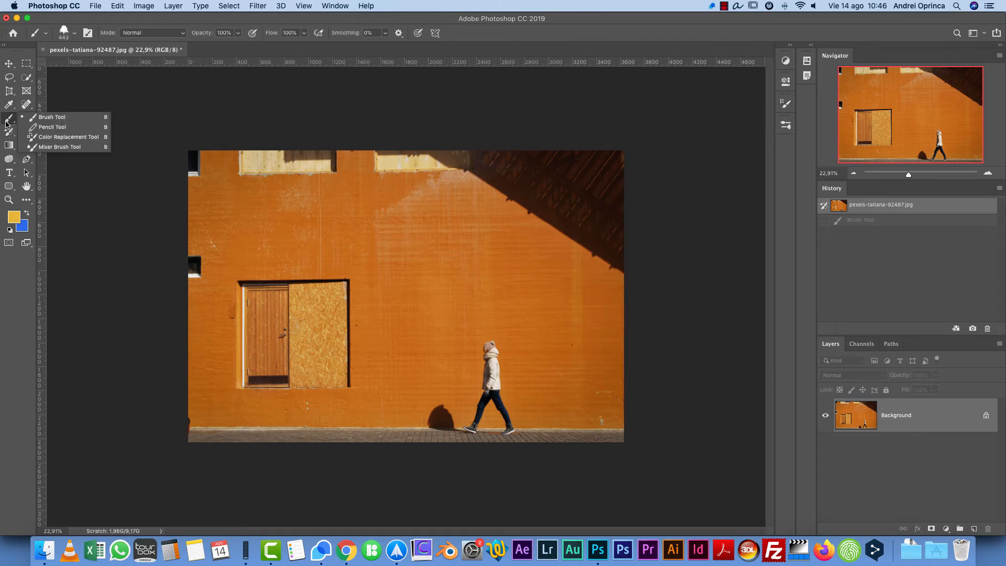
left_click(49, 128)
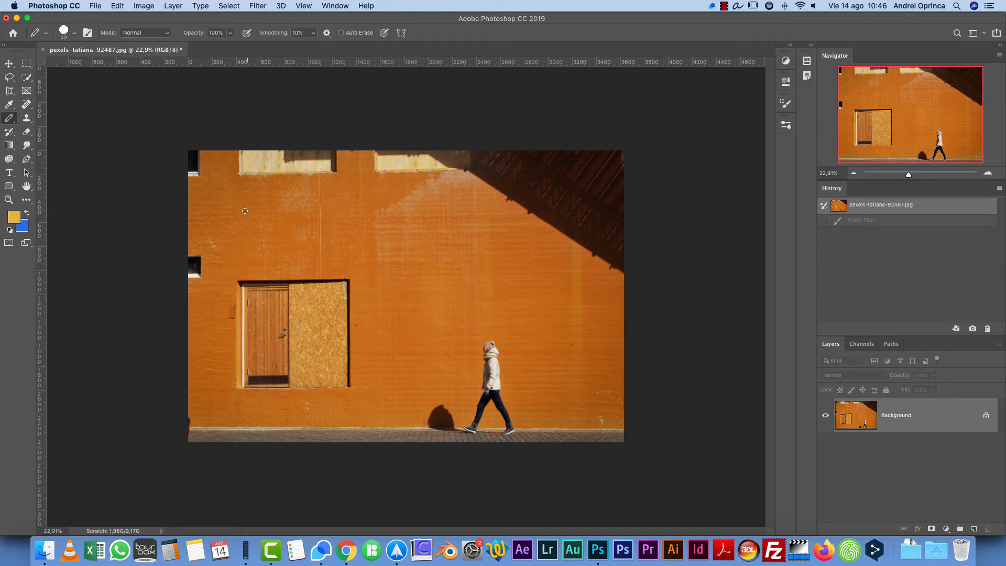
mouse_move(244, 211)
left_mouse_down()
mouse_move(320, 248)
mouse_move(405, 249)
mouse_move(536, 293)
mouse_move(537, 313)
mouse_move(473, 333)
left_mouse_up()
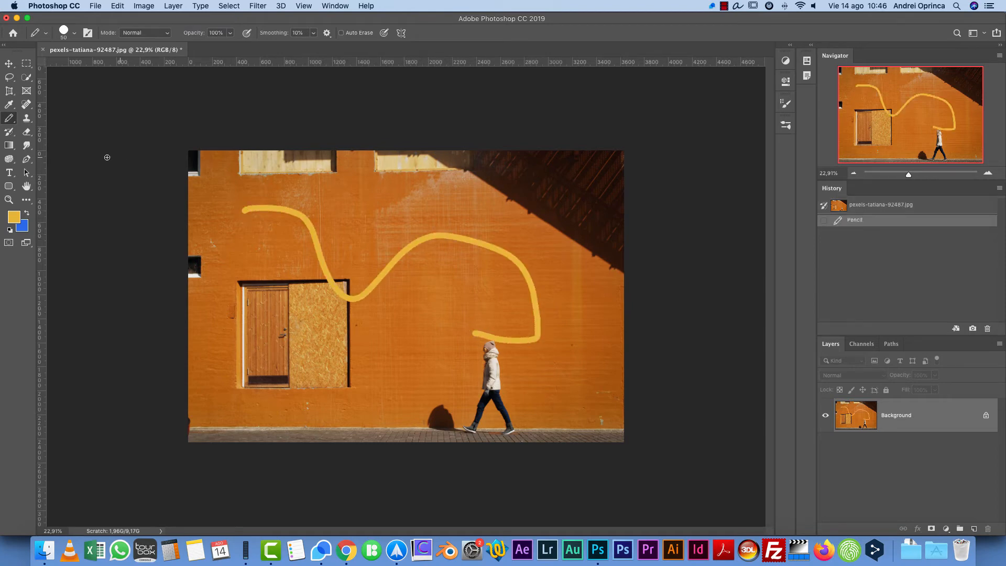
key("super+z")
Step: With the Mixer Brush tool, blend away the vertical streaks on the wall between the boarded door and the walker's shadow
left_click(9, 118)
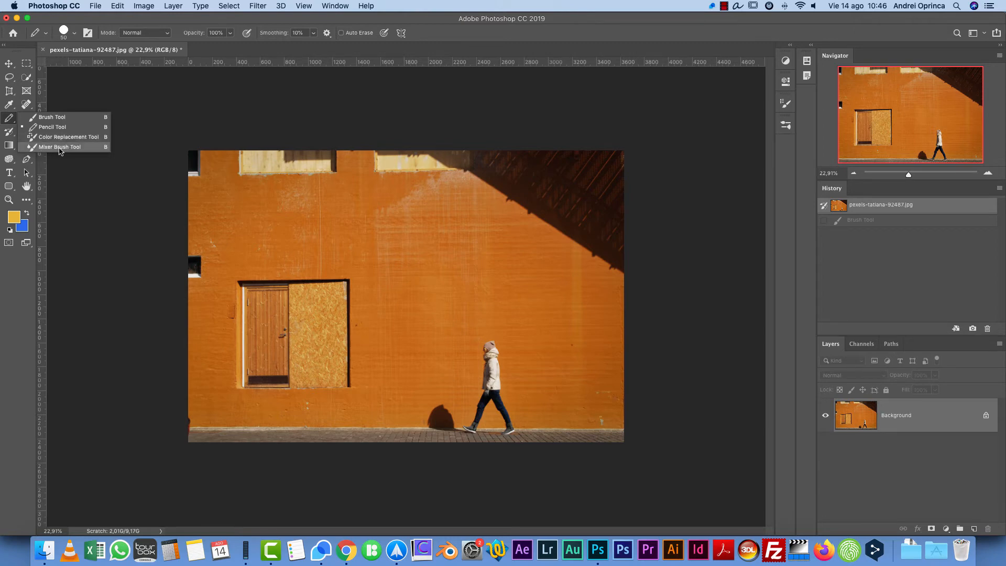
left_click(60, 148)
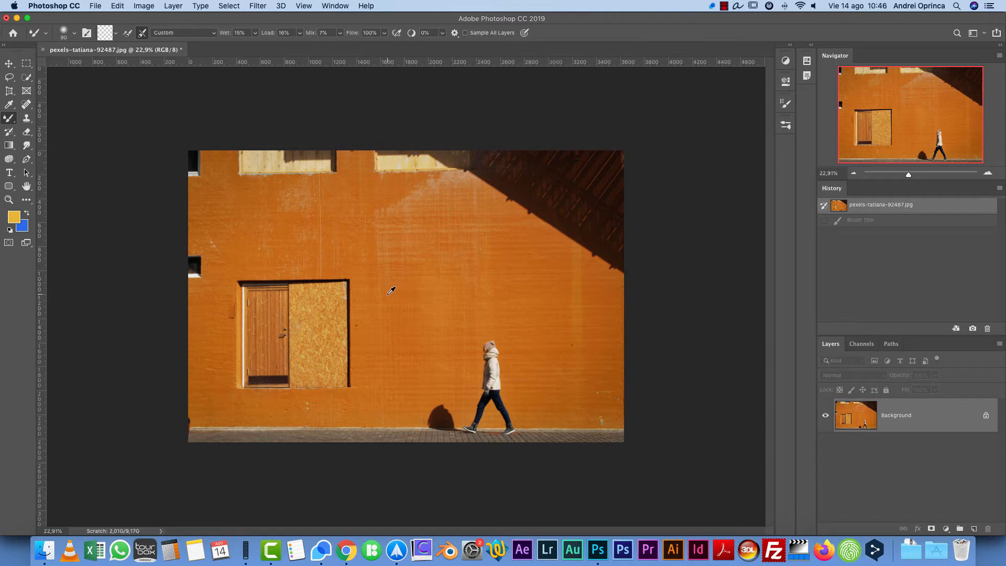
scroll(390, 291, "up", 5)
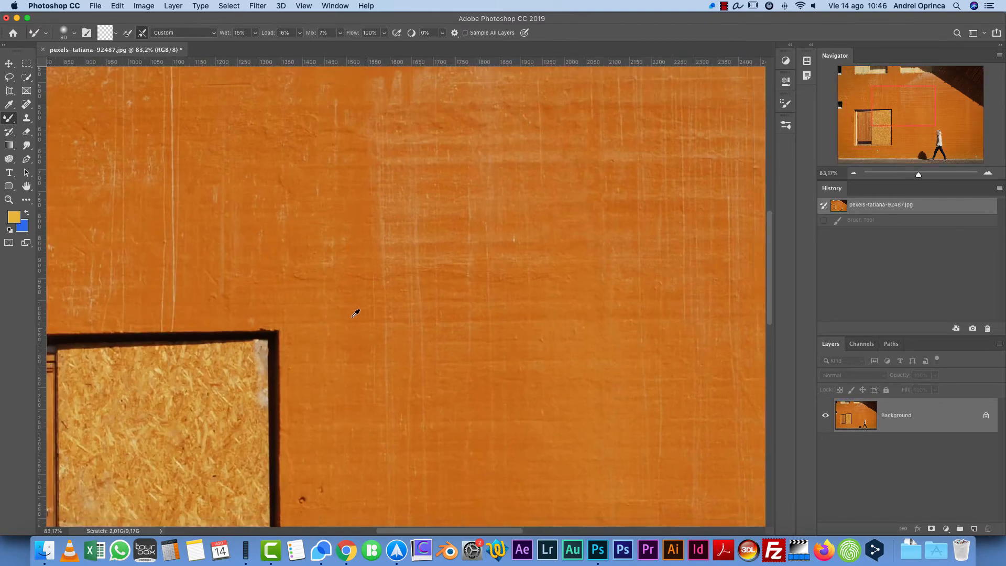
scroll(356, 315, "down", 1)
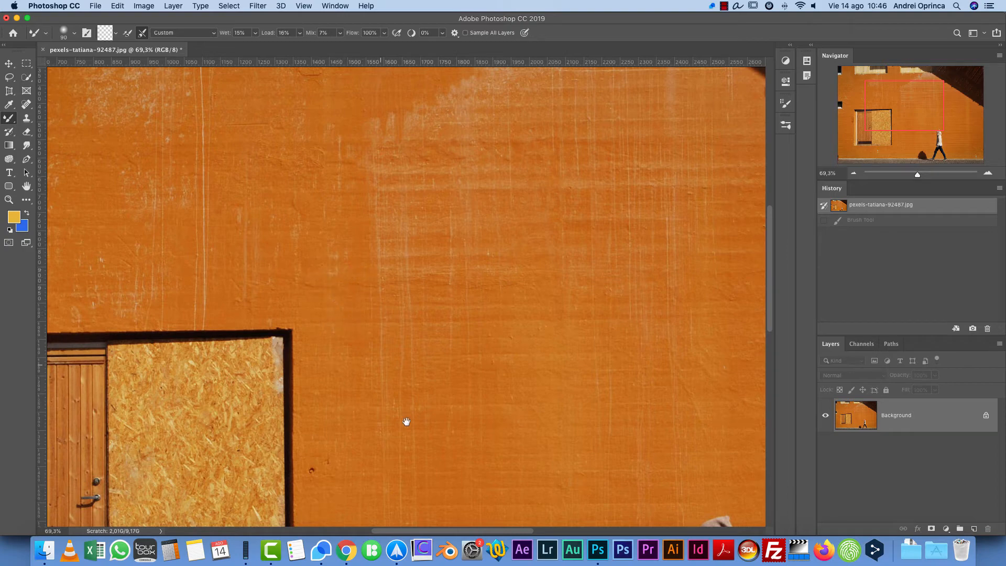
left_click_drag(420, 262, 382, 254)
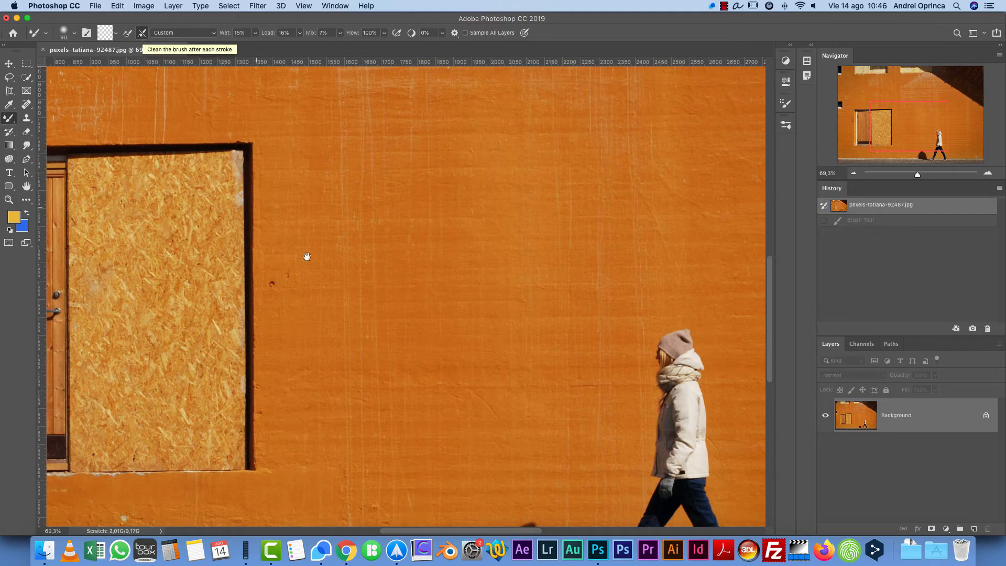
left_click_drag(307, 257, 247, 164)
key("w")
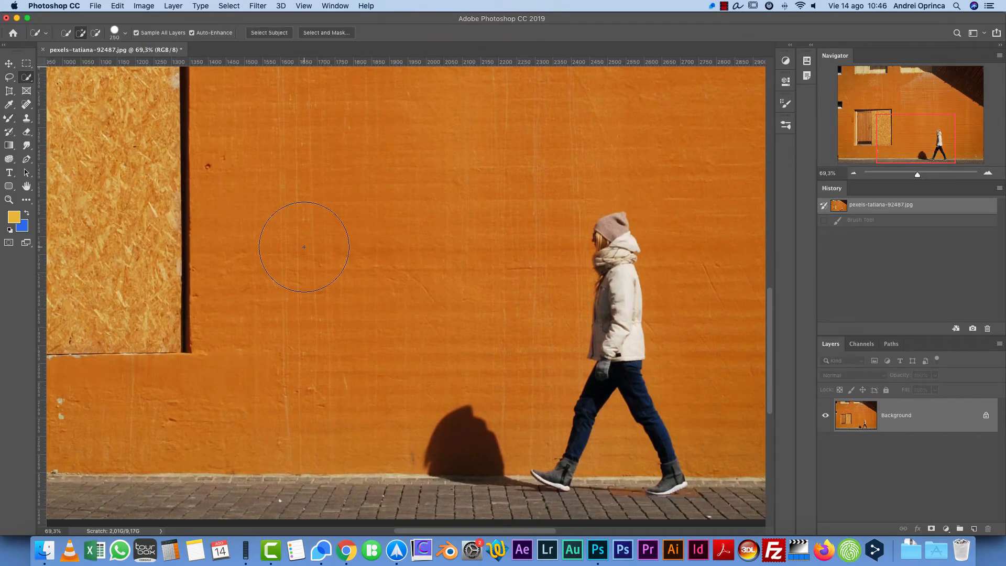
key("b")
mouse_move(294, 209)
left_mouse_down()
mouse_move(292, 299)
mouse_move(306, 332)
left_mouse_up()
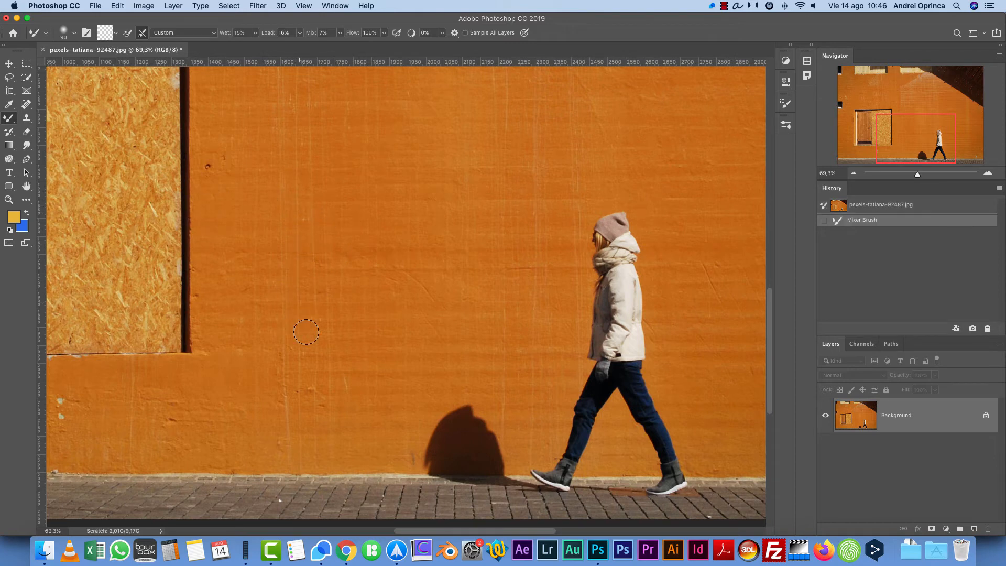
mouse_move(310, 294)
left_mouse_down()
mouse_move(314, 328)
mouse_move(327, 341)
left_mouse_up()
mouse_move(322, 343)
left_mouse_down()
mouse_move(326, 361)
mouse_move(290, 366)
left_mouse_up()
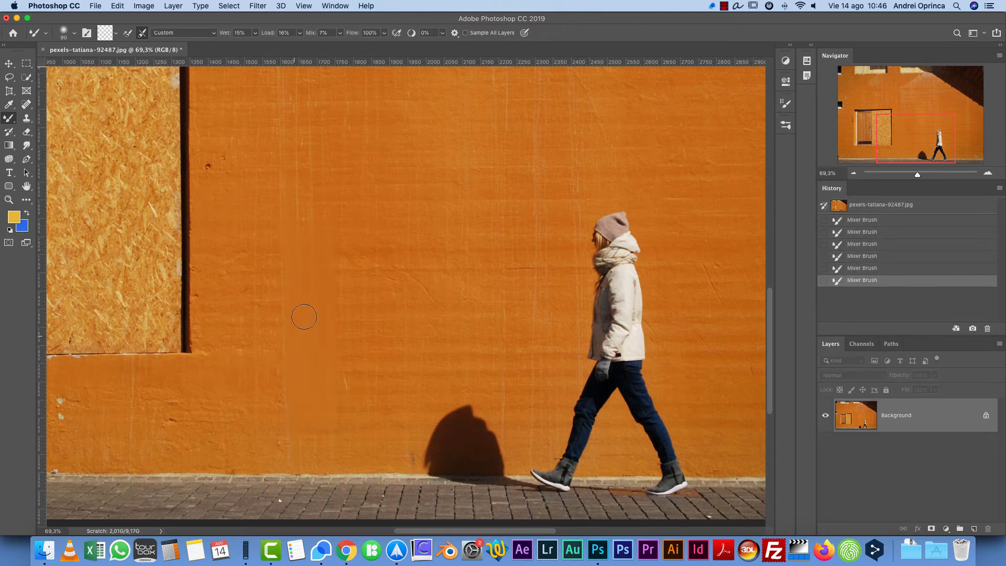
Step: Continue blending the wall texture with Mixer Brush strokes toward the shadow, finishing with a stroke through the shadow to its base
left_click_drag(304, 317, 327, 418)
mouse_move(338, 341)
left_mouse_down()
mouse_move(342, 422)
mouse_move(352, 409)
mouse_move(366, 418)
left_mouse_up()
left_click_drag(373, 335, 367, 394)
mouse_move(414, 307)
left_mouse_down()
mouse_move(389, 370)
mouse_move(389, 406)
mouse_move(444, 427)
mouse_move(421, 468)
left_mouse_up()
mouse_move(462, 418)
left_mouse_down()
mouse_move(486, 430)
mouse_move(527, 486)
left_mouse_up()
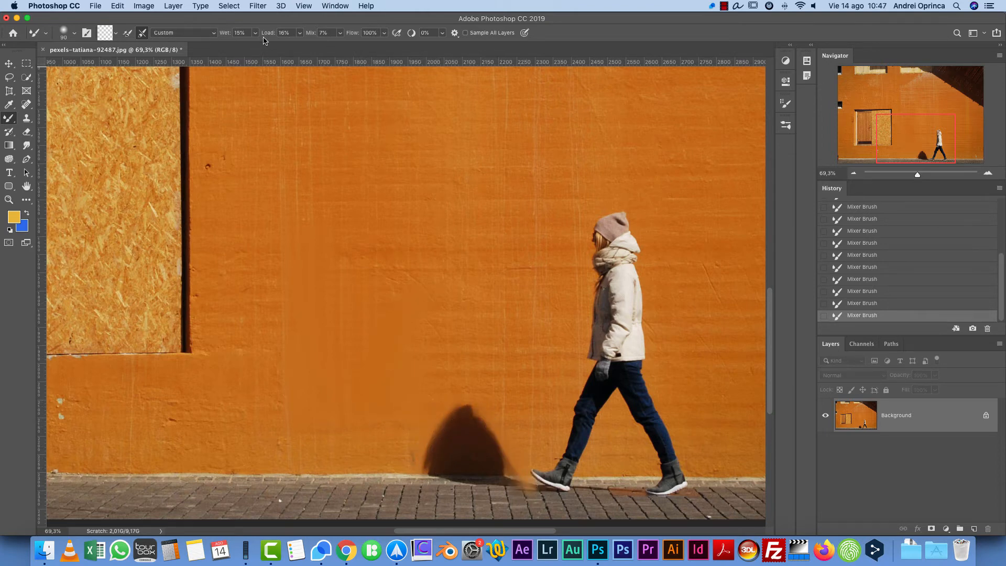
Step: Undo the last shadow stroke, turn off brush cleaning after each stroke, and smear the wall and the shadow's upper part toward the walker
key("super+z")
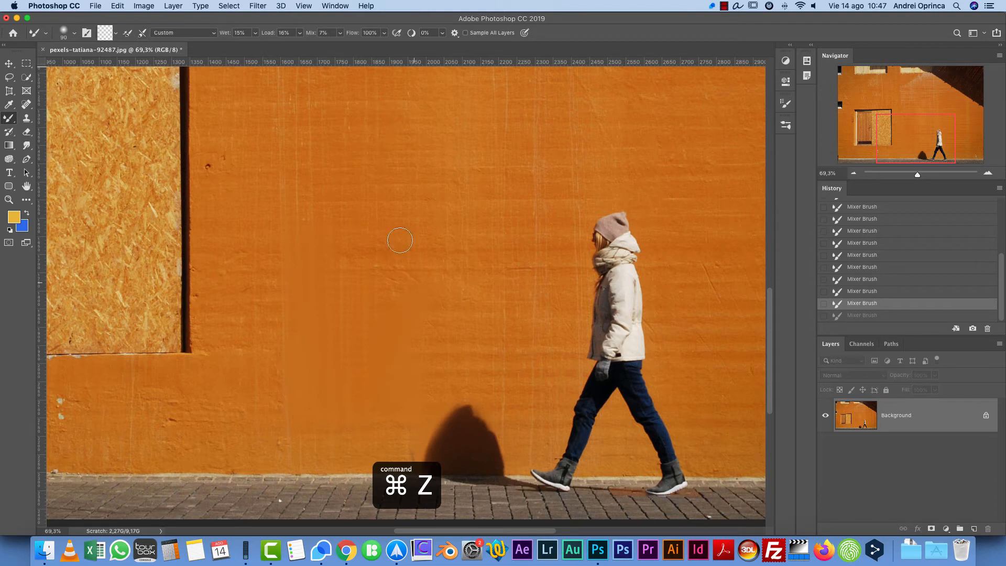
left_click_drag(378, 227, 477, 264)
mouse_move(479, 315)
left_mouse_down()
mouse_move(504, 335)
mouse_move(453, 437)
mouse_move(530, 391)
mouse_move(445, 442)
mouse_move(478, 426)
mouse_move(463, 361)
left_mouse_up()
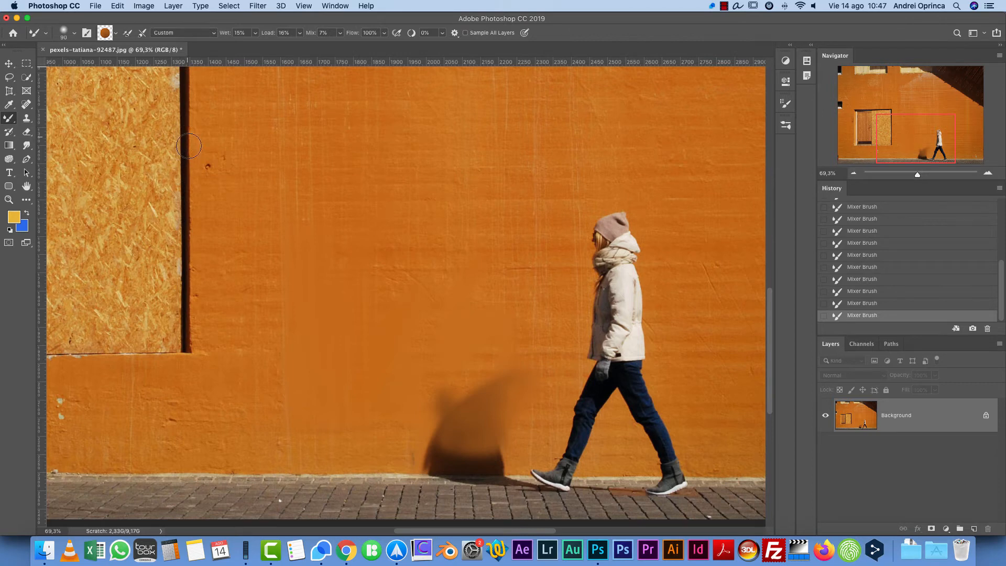
Step: With the Pattern Stamp tool, choose a gray textured pattern and paint a broad patch of it on the wall above the shadow
left_click(7, 120)
left_click(25, 119)
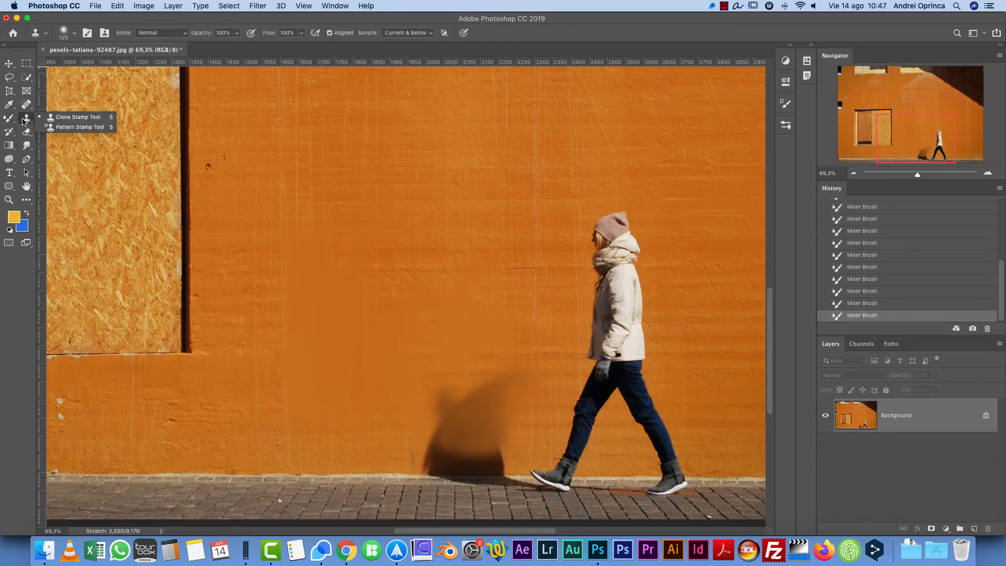
left_click(74, 118)
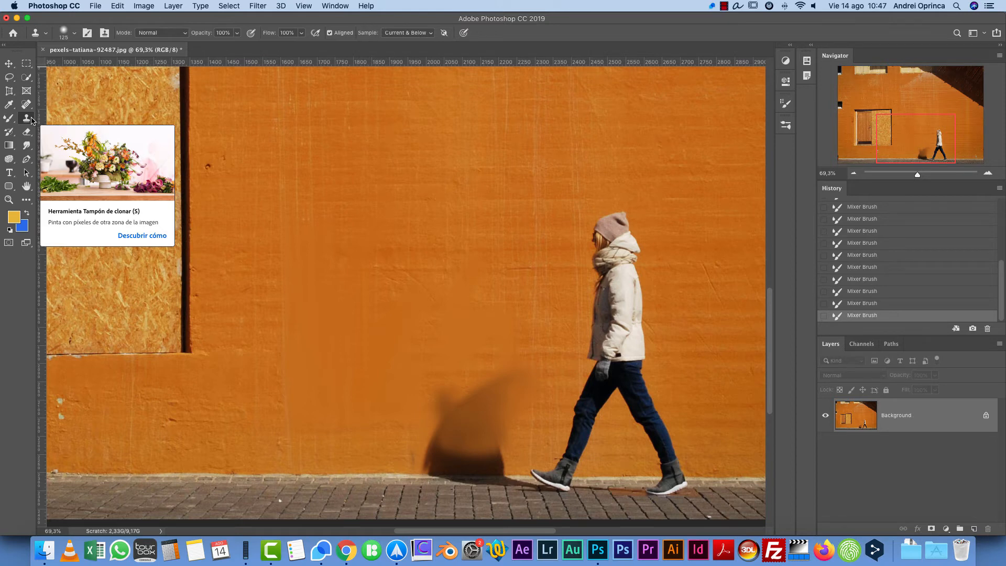
left_click_drag(31, 125, 74, 125)
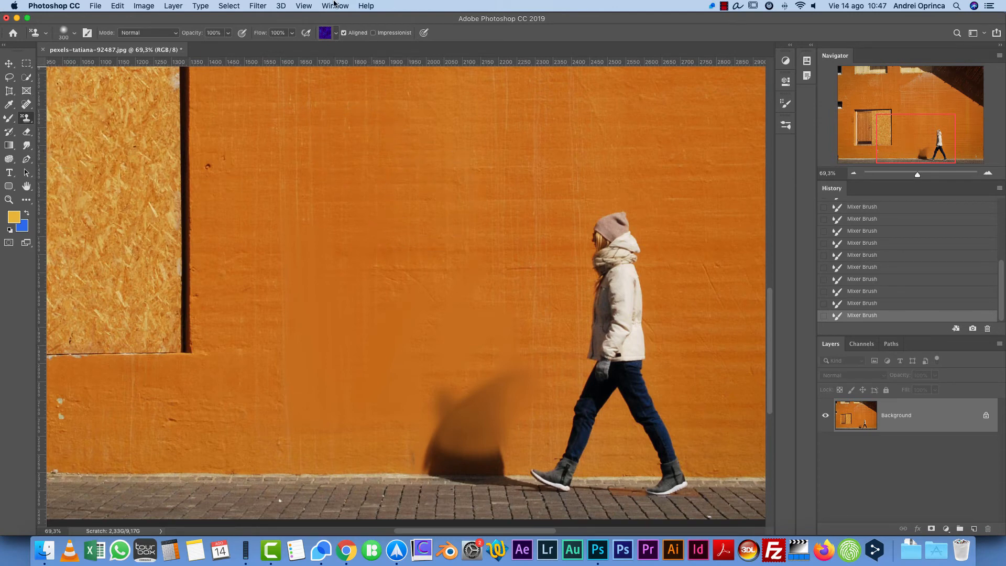
left_click(337, 33)
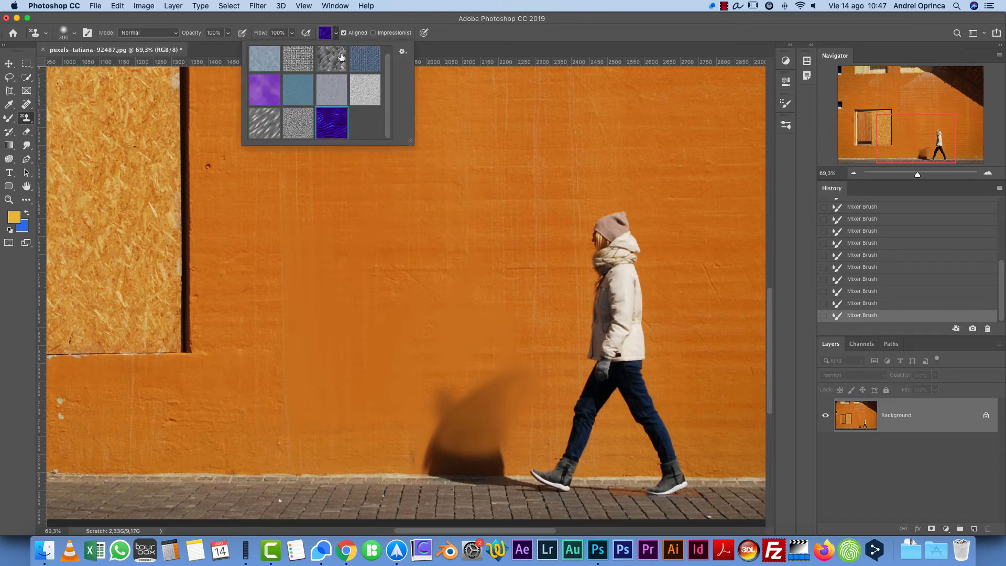
left_click(321, 78)
mouse_move(262, 199)
left_mouse_down()
mouse_move(394, 220)
mouse_move(494, 181)
mouse_move(487, 262)
mouse_move(284, 162)
left_mouse_up()
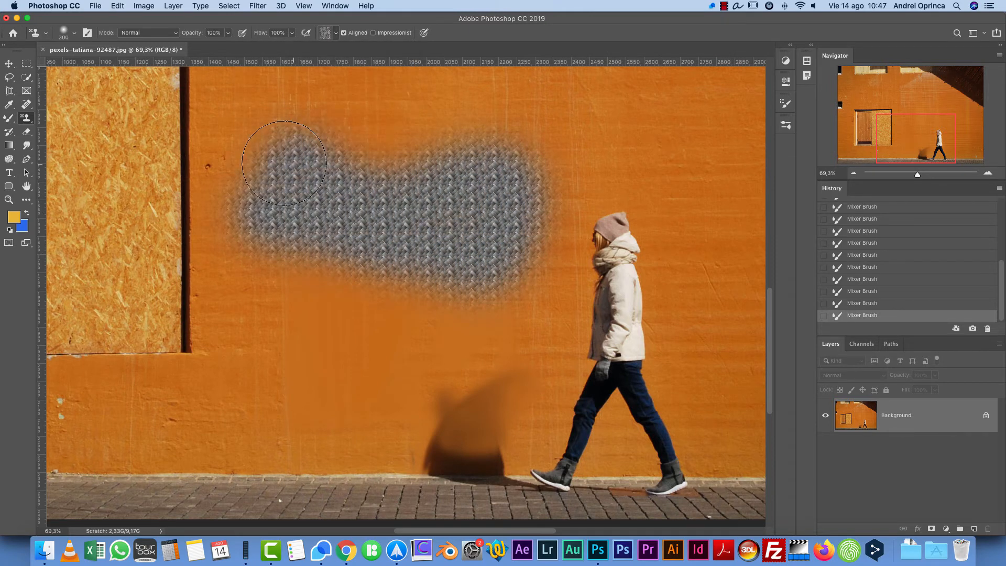
Step: Show the Pattern Stamp patterns as small thumbnails and replace the current set with the Texture Fill patterns
left_click(336, 35)
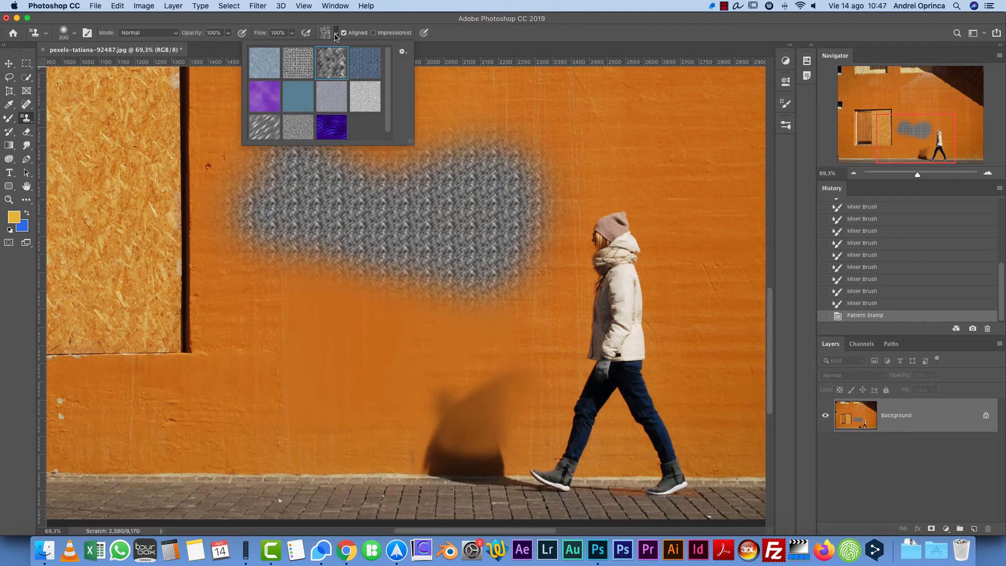
left_click(402, 52)
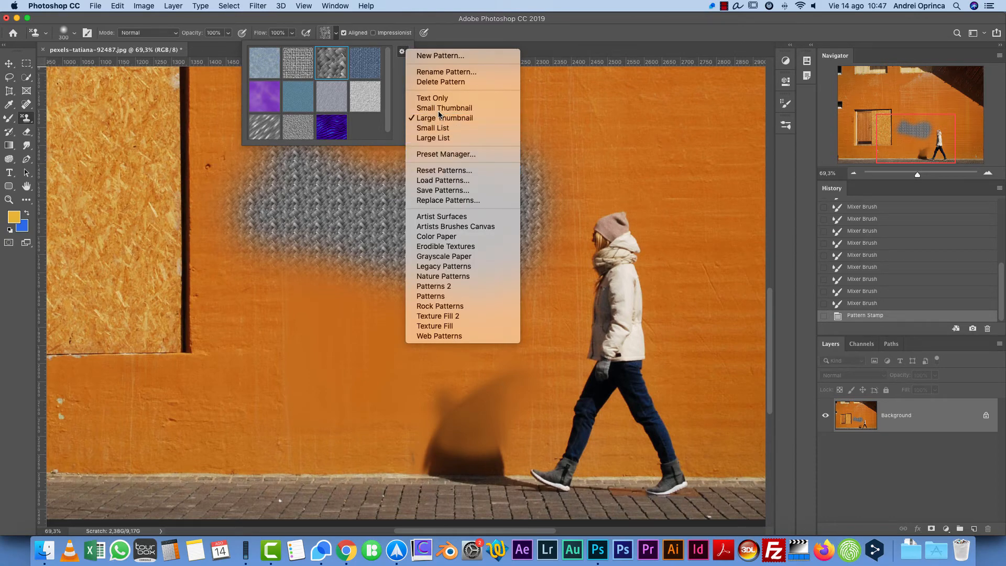
left_click(439, 109)
left_click(402, 51)
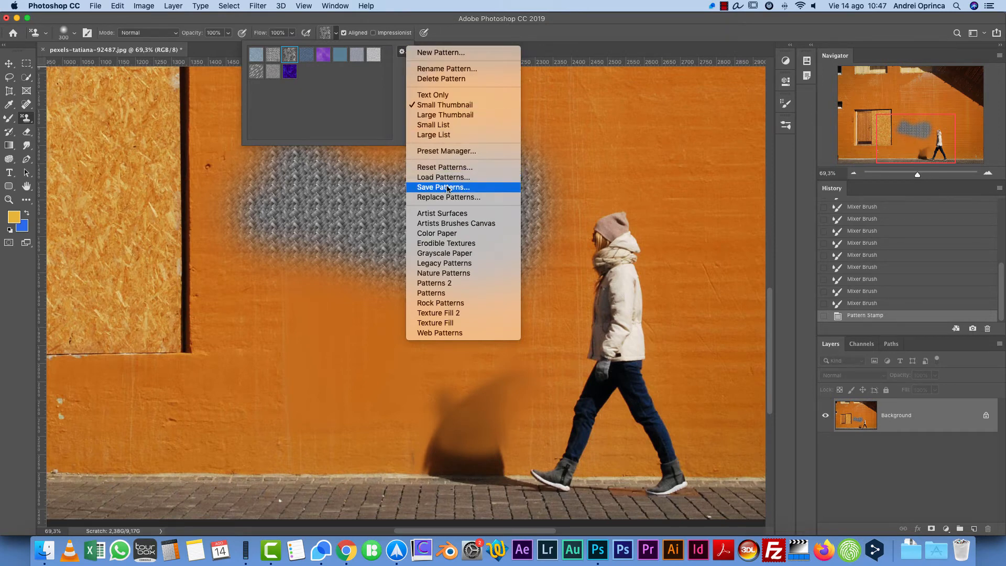
left_click(442, 324)
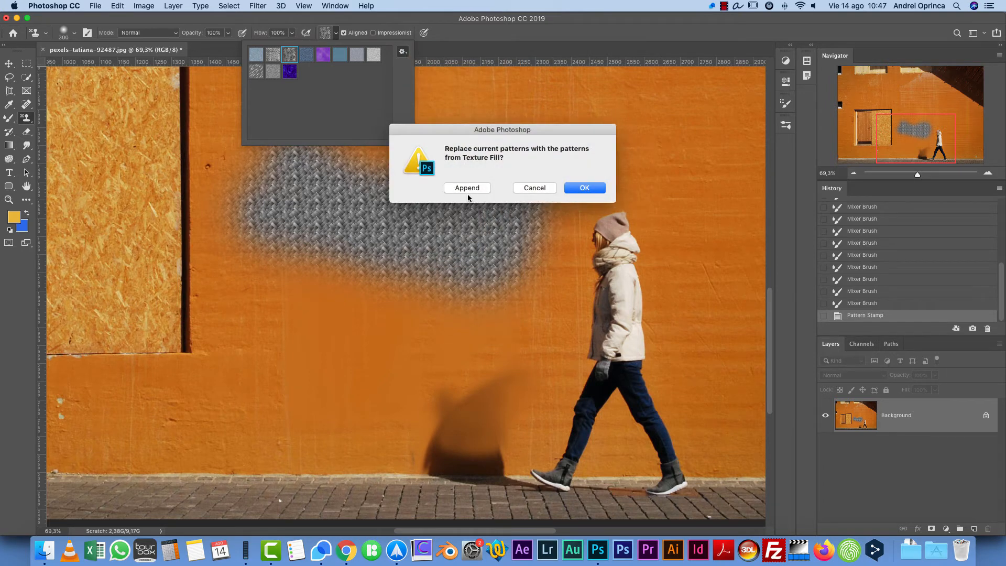
left_click(592, 189)
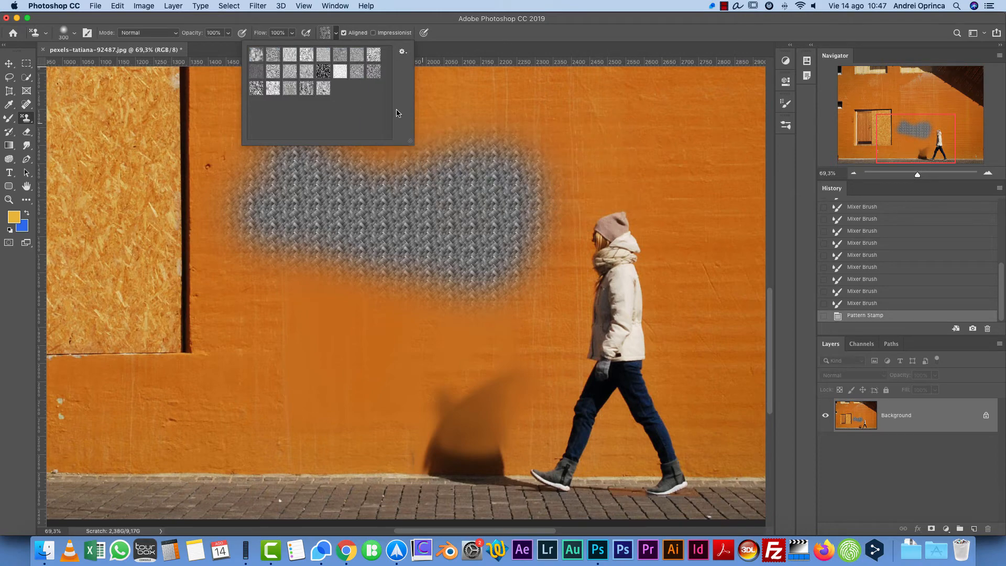
Step: Stamp a coarse black-and-white Texture Fill pattern across the wall, and restore the photo's opening state from its history
left_click(324, 72)
mouse_move(497, 251)
left_mouse_down()
mouse_move(461, 294)
mouse_move(230, 314)
mouse_move(550, 137)
mouse_move(585, 220)
left_mouse_up()
scroll(891, 246, "up", 10)
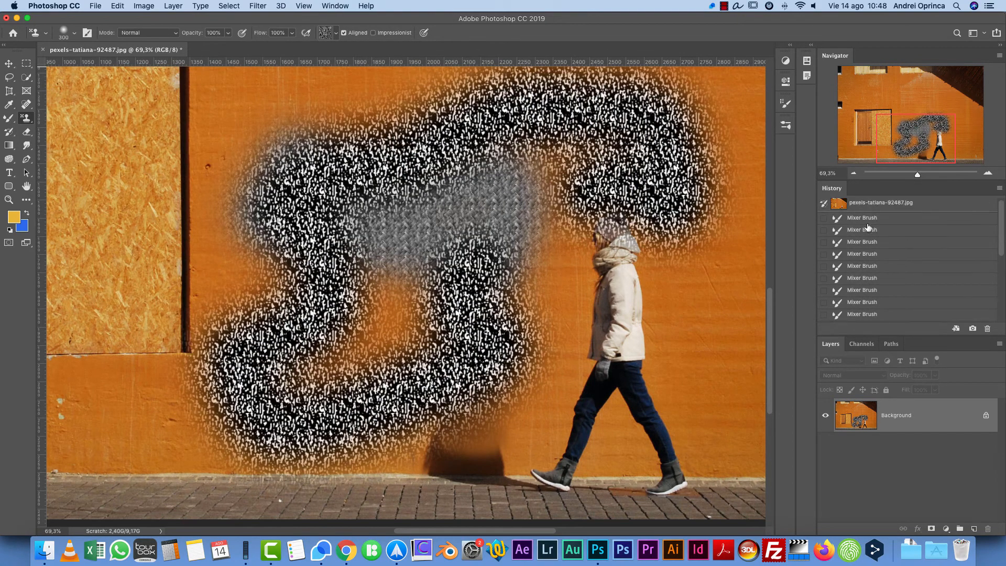
left_click(865, 208)
Step: View the History Brush tools, and try two broad Eraser strokes across the locked Background layer, undoing each one
left_click(9, 132)
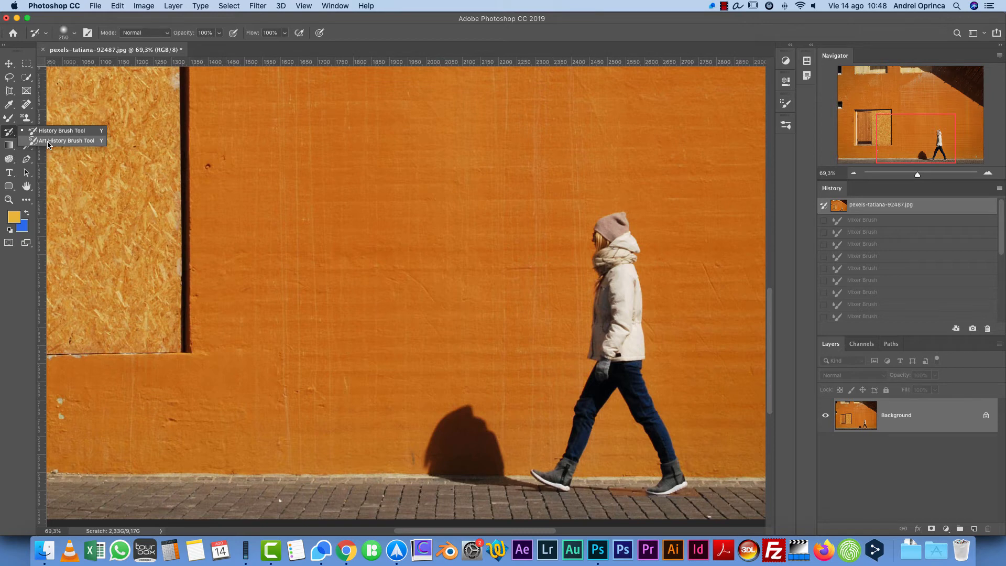
left_click(9, 135)
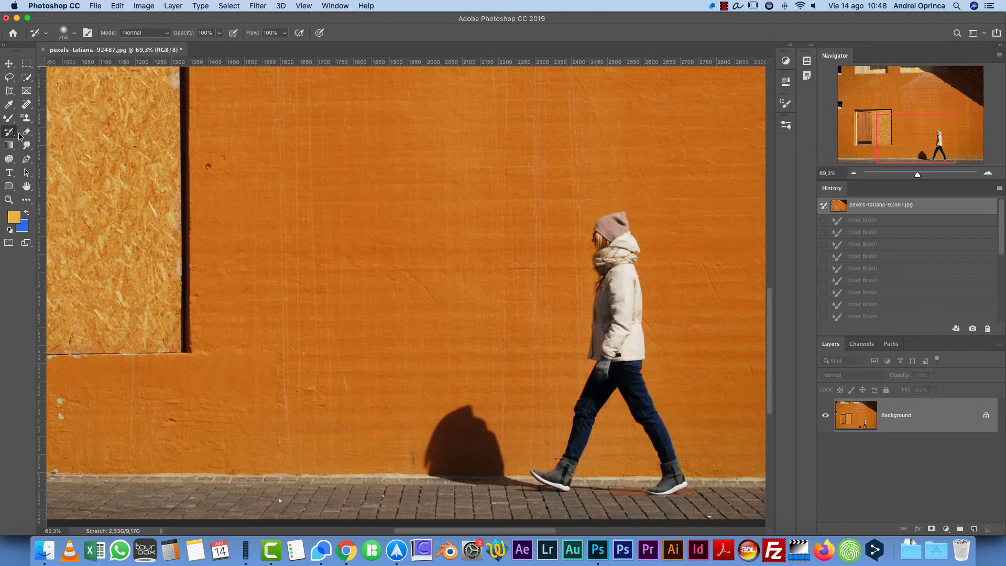
left_click(22, 135)
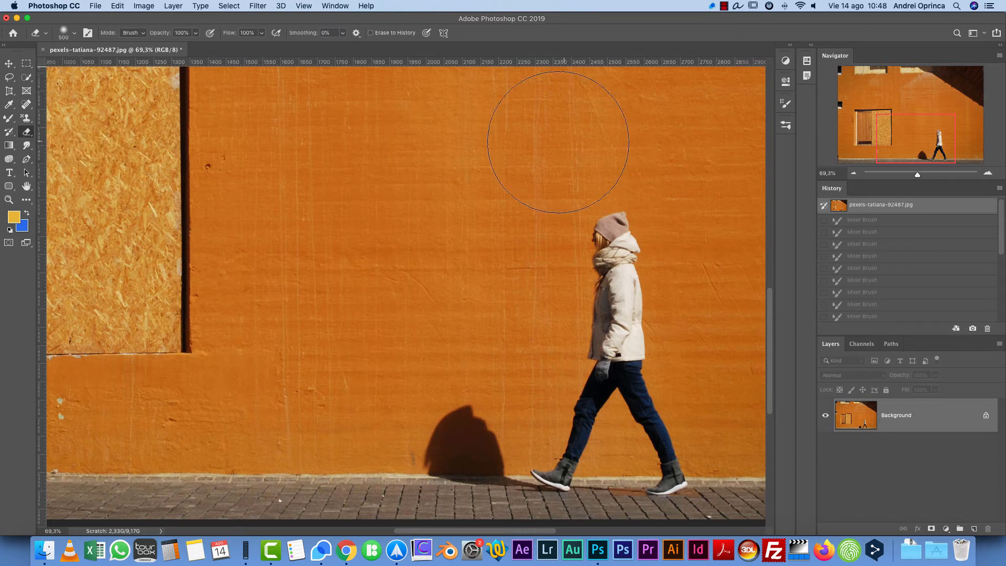
mouse_move(597, 207)
left_mouse_down()
mouse_move(526, 242)
mouse_move(414, 186)
mouse_move(399, 194)
left_mouse_up()
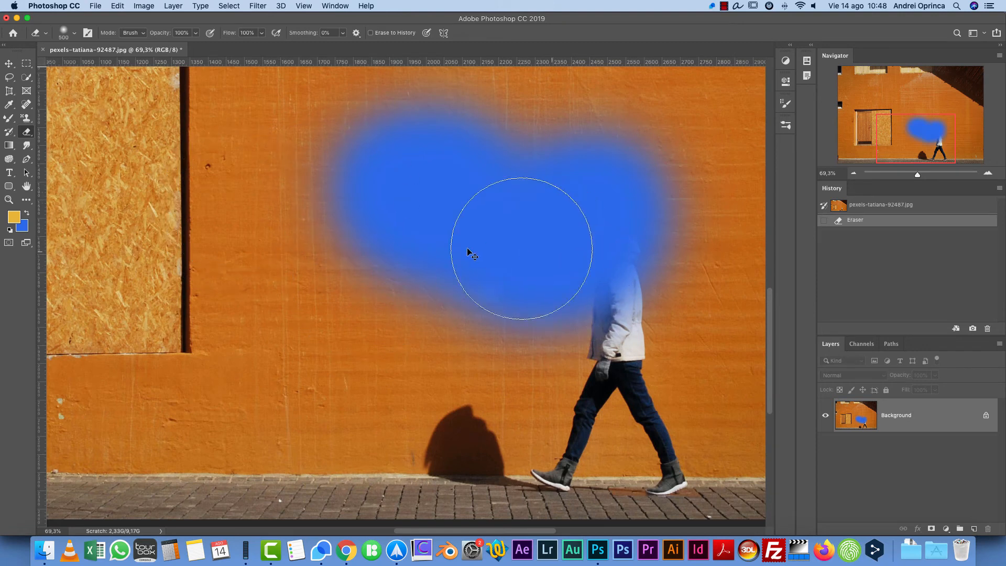
key("super+z")
left_click_drag(341, 239, 616, 247)
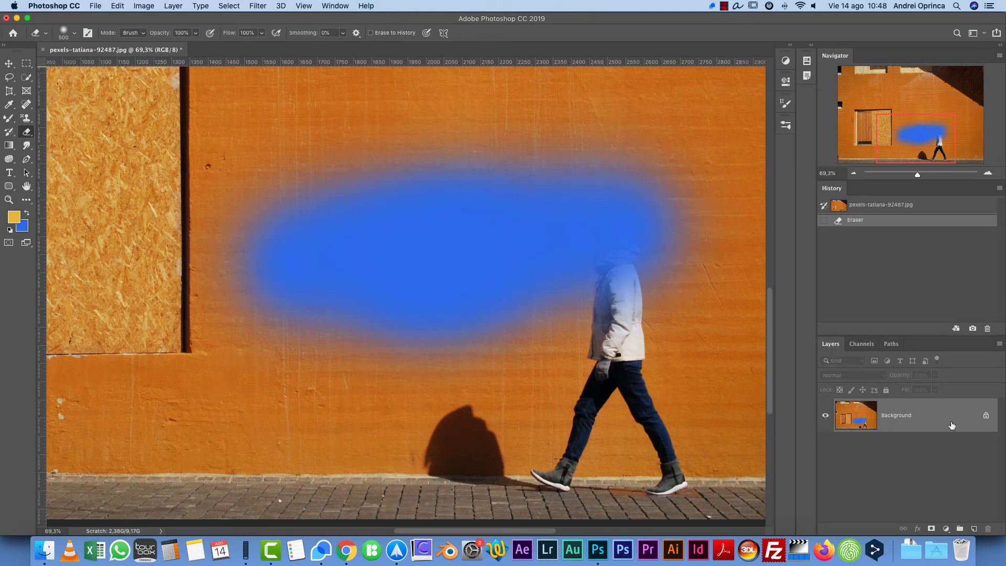
key("cmd+z")
Step: Unlock the Background layer, erase a broad area around the walker with the Eraser, and undo the erasure
left_click(986, 416)
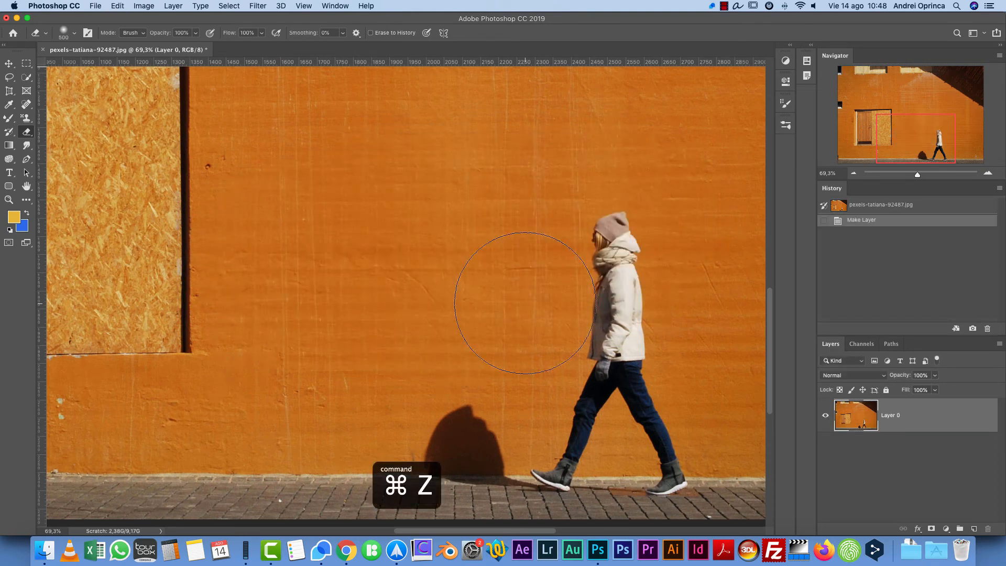
mouse_move(525, 303)
left_mouse_down()
mouse_move(659, 264)
mouse_move(534, 337)
mouse_move(373, 248)
mouse_move(243, 310)
left_mouse_up()
key("cmd+z")
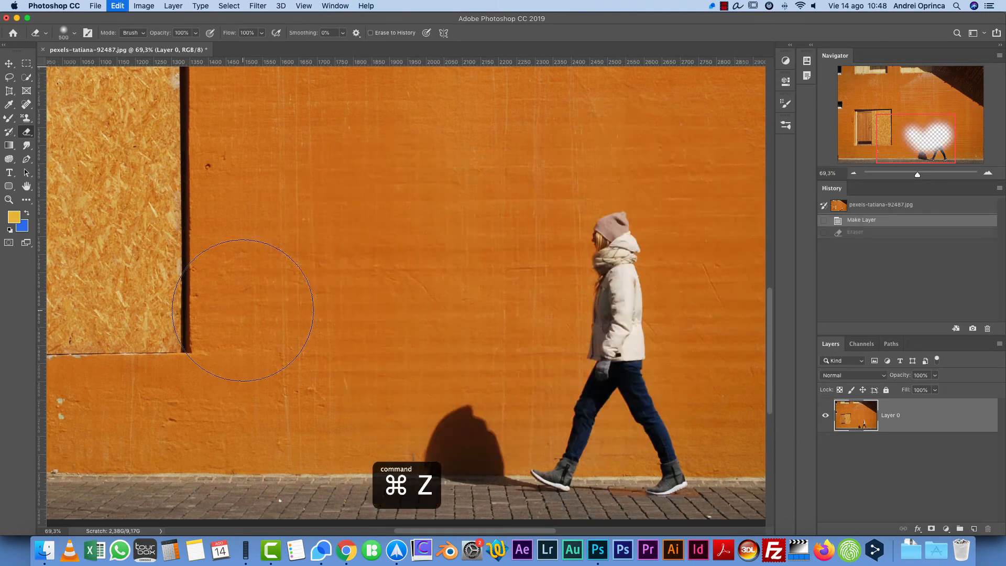
Step: Try the Background Eraser on the wall beside and between the walker's legs and over the walker, and undo all its strokes
right_click(27, 132)
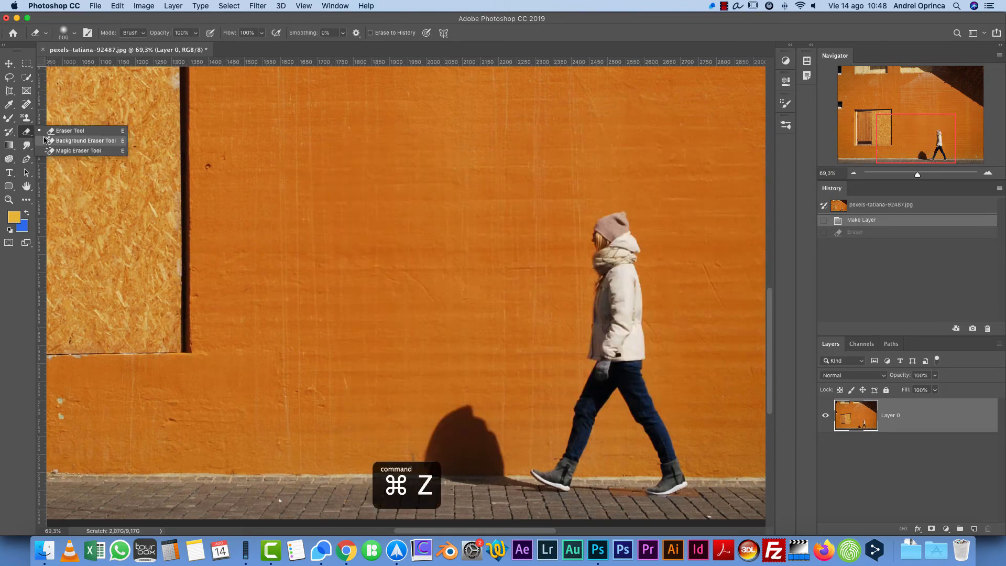
left_click(46, 141)
scroll(544, 298, "down", 1)
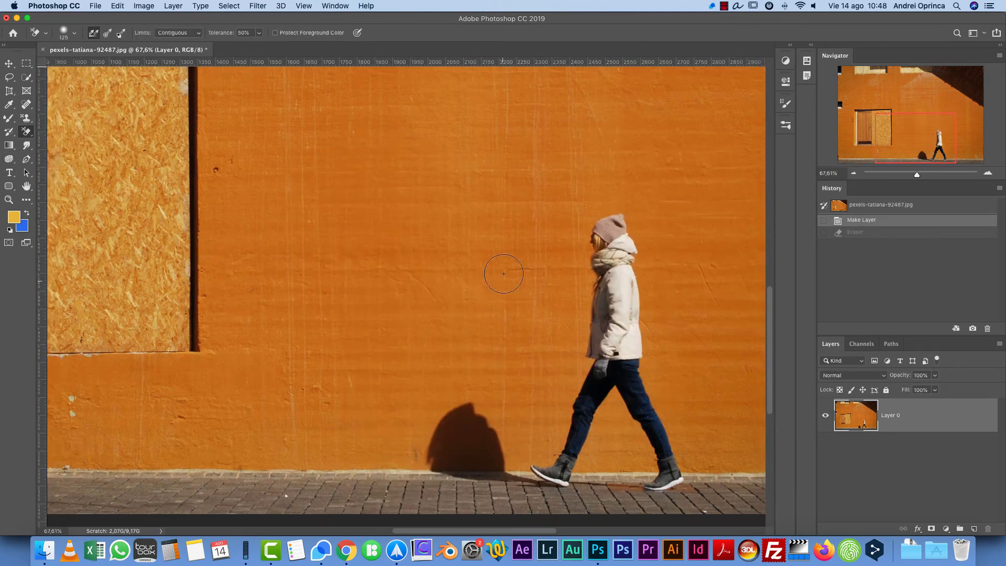
mouse_move(503, 273)
left_mouse_down()
mouse_move(462, 336)
mouse_move(603, 294)
mouse_move(574, 362)
mouse_move(566, 346)
mouse_move(555, 367)
mouse_move(542, 451)
left_mouse_up()
key("super+z")
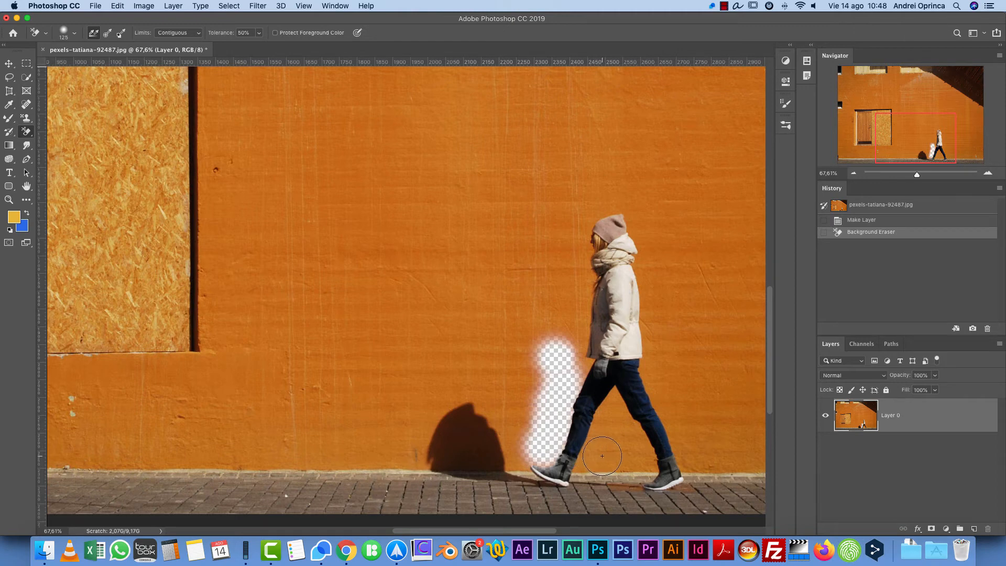
mouse_move(603, 456)
left_mouse_down()
mouse_move(615, 403)
mouse_move(616, 431)
mouse_move(635, 452)
mouse_move(597, 454)
mouse_move(641, 463)
mouse_move(688, 443)
mouse_move(662, 369)
mouse_move(669, 399)
left_mouse_up()
key("super+z")
key("super+z")
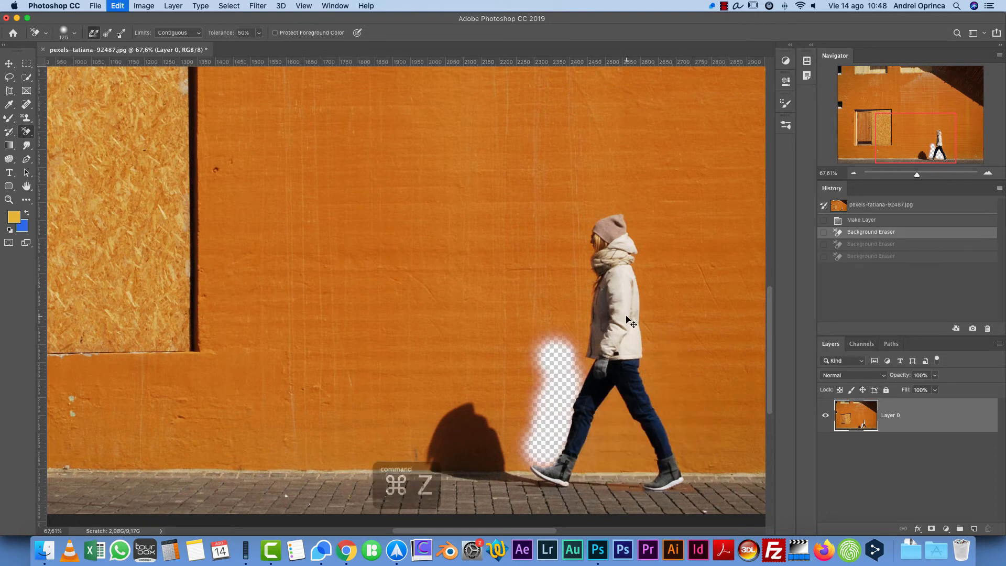
key("super+z")
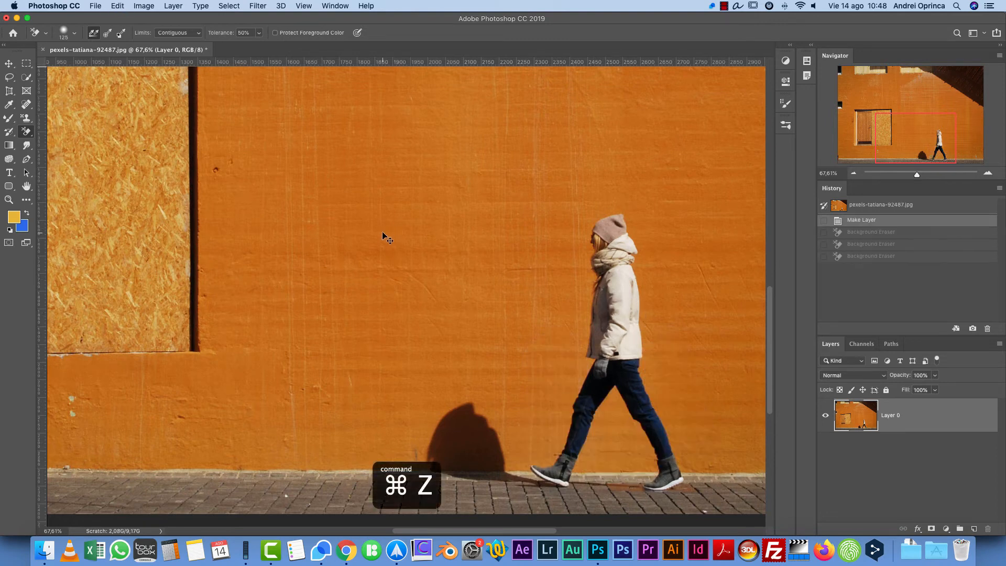
Step: Try removing the orange wall beside the walker with the Magic Eraser, undo it, and return to the standard Eraser tool
left_click(30, 133)
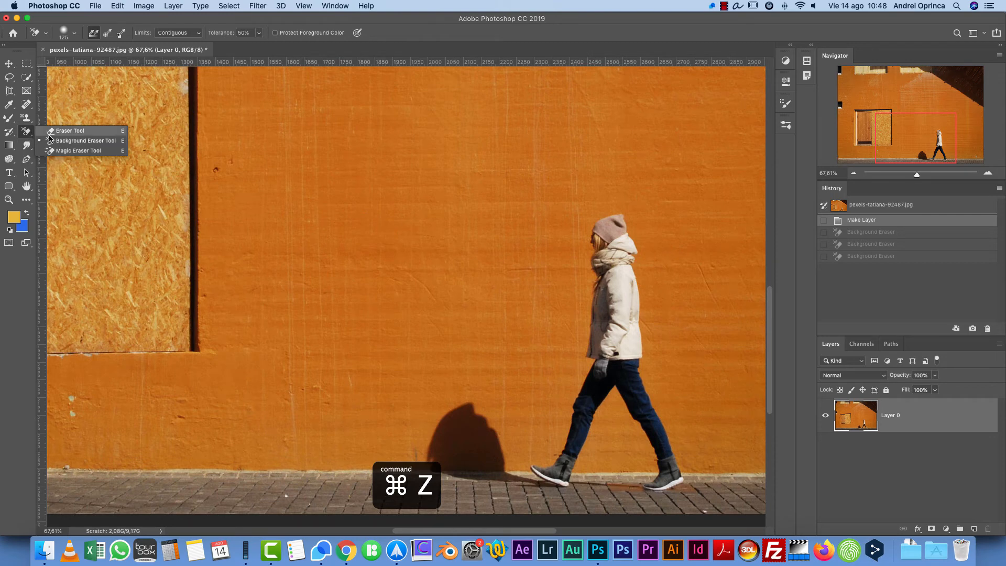
left_click(84, 152)
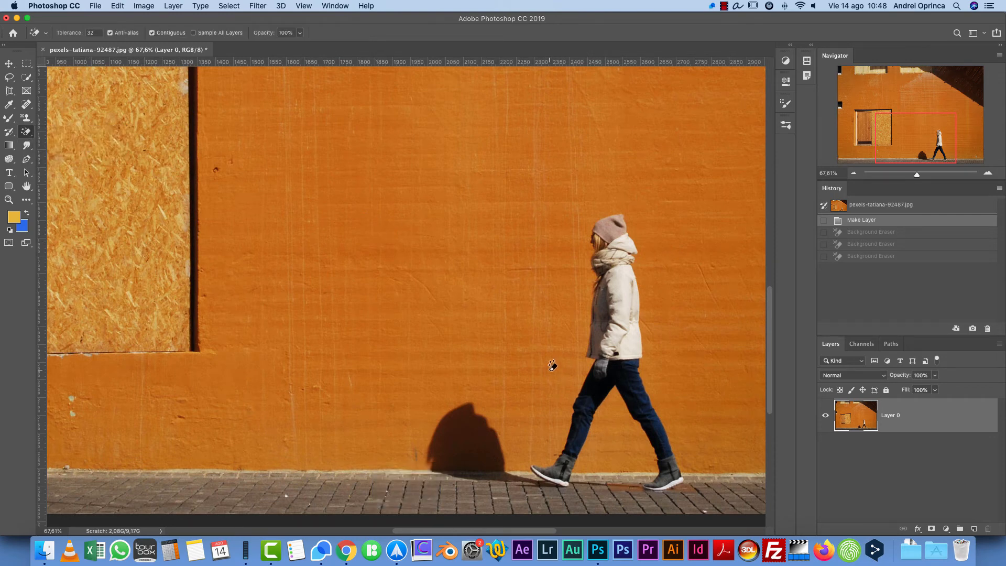
left_click(554, 407)
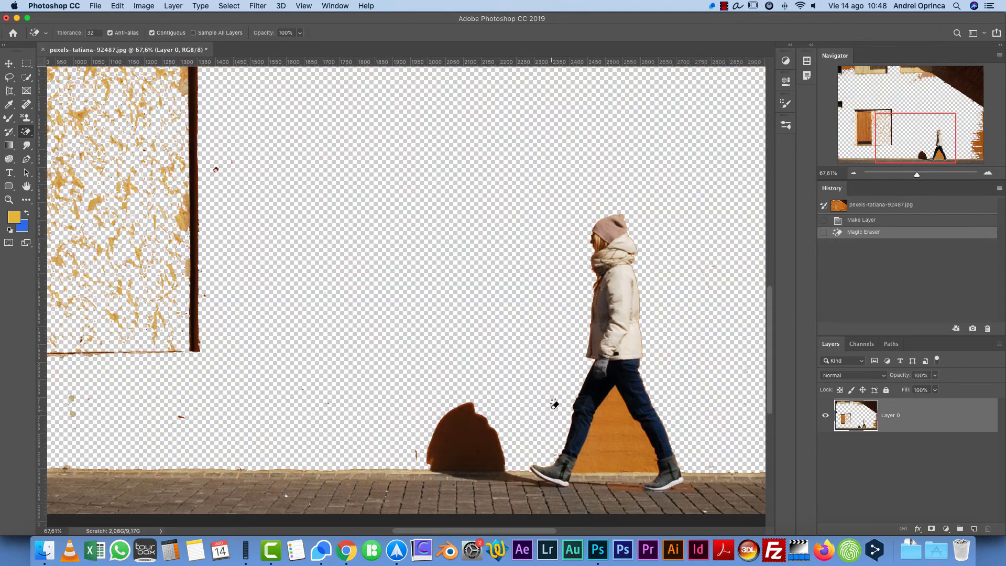
scroll(418, 359, "down", 4)
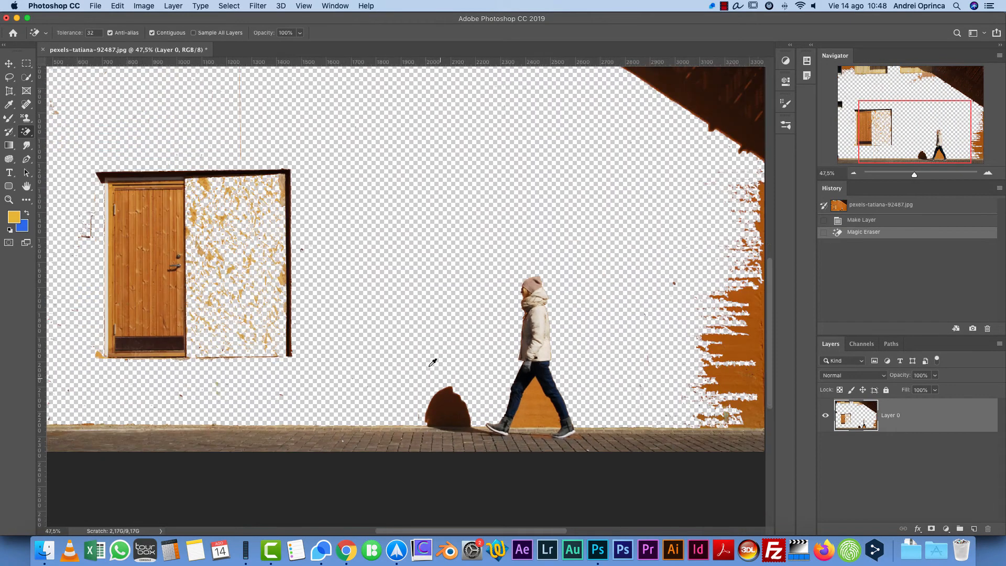
key("super+z")
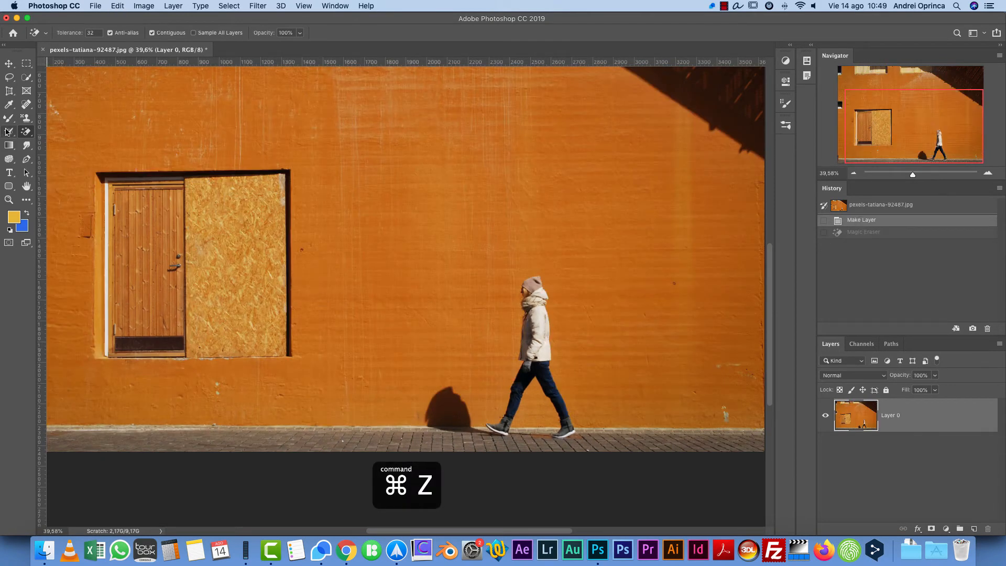
right_click(26, 132)
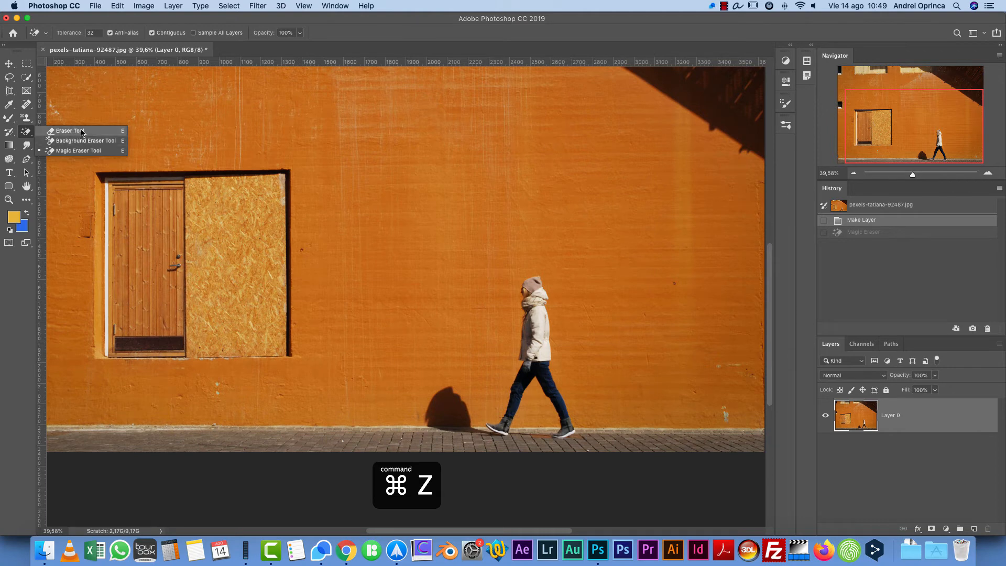
left_click(70, 130)
Step: Fill the layer with a yellow-to-blue radial Gradient starting at the wooden door and extending toward the middle of the wall
left_click(9, 145)
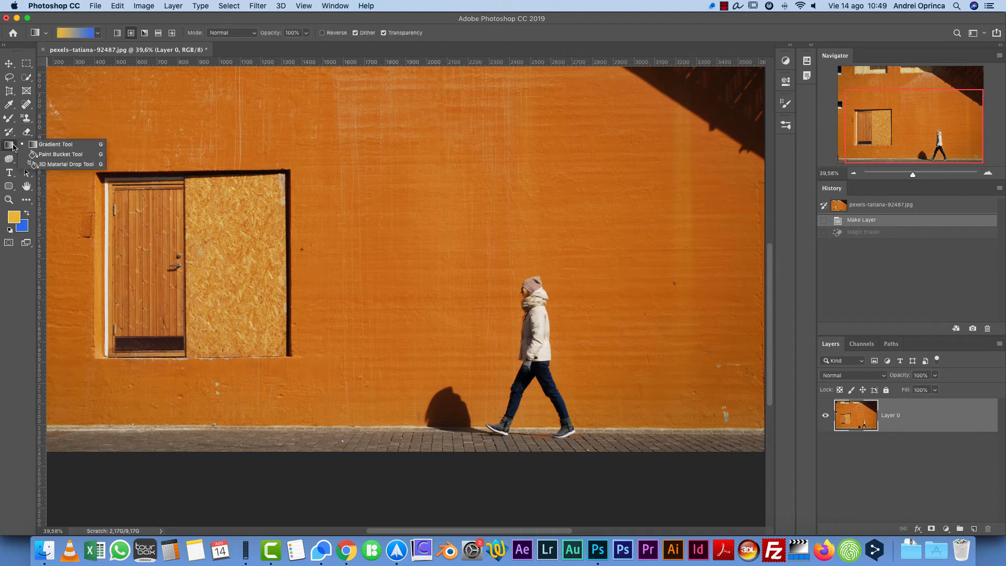
left_click(28, 145)
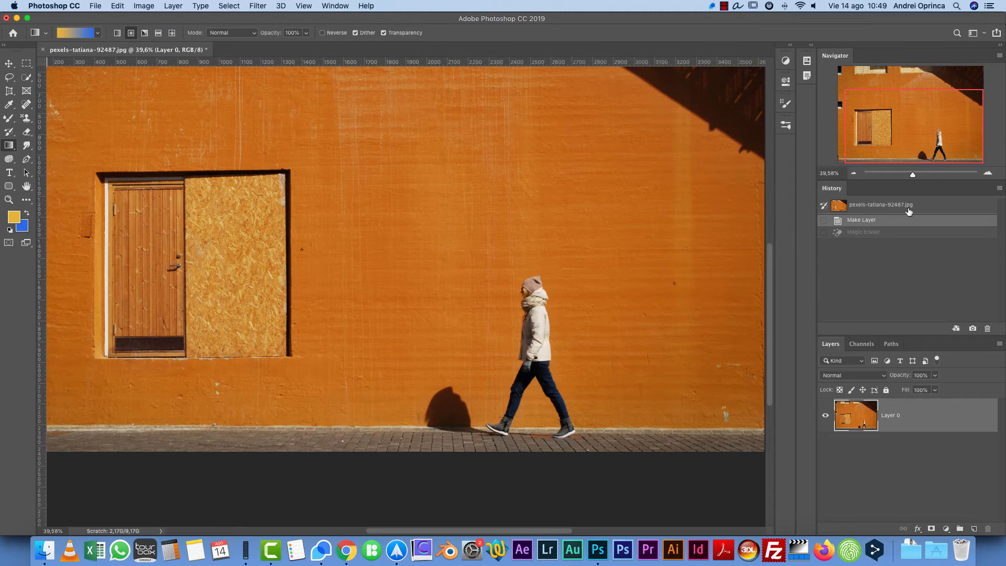
left_click(856, 174)
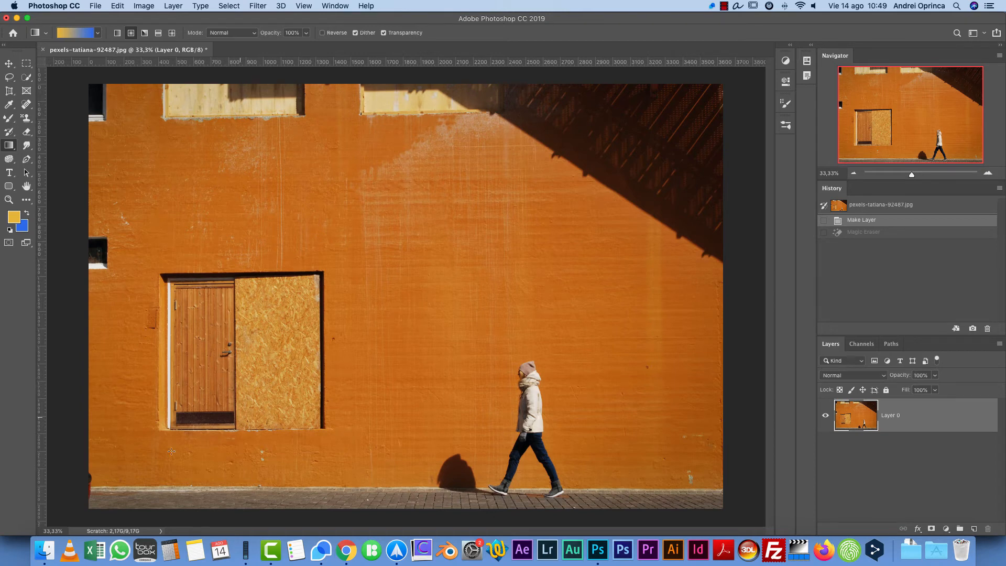
left_click_drag(532, 243, 533, 240)
left_click_drag(218, 300, 478, 278)
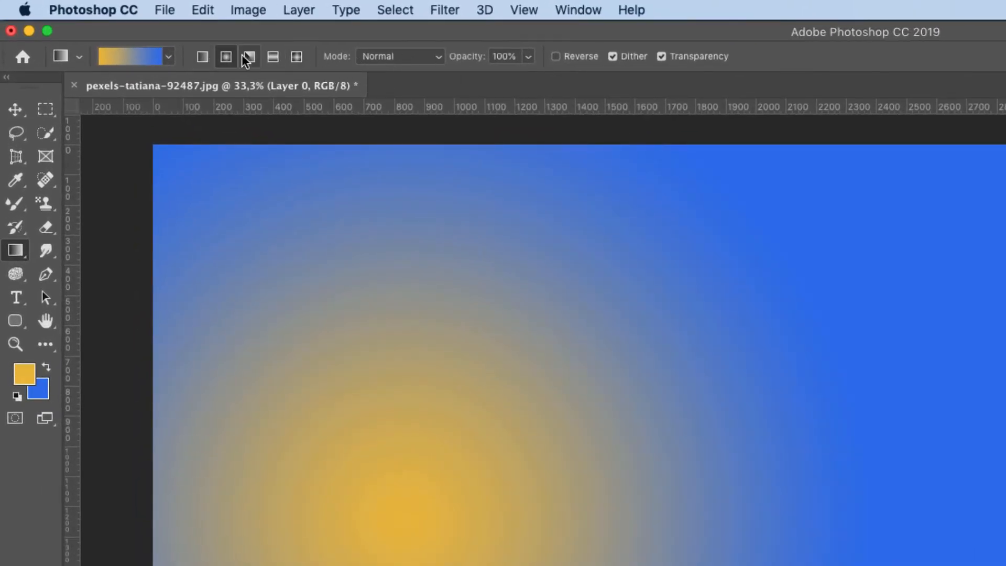
Step: Cover the layer with a reflected yellow-to-blue gradient, followed by an angle gradient running diagonally upward
left_click(273, 56)
left_click_drag(701, 451, 721, 314)
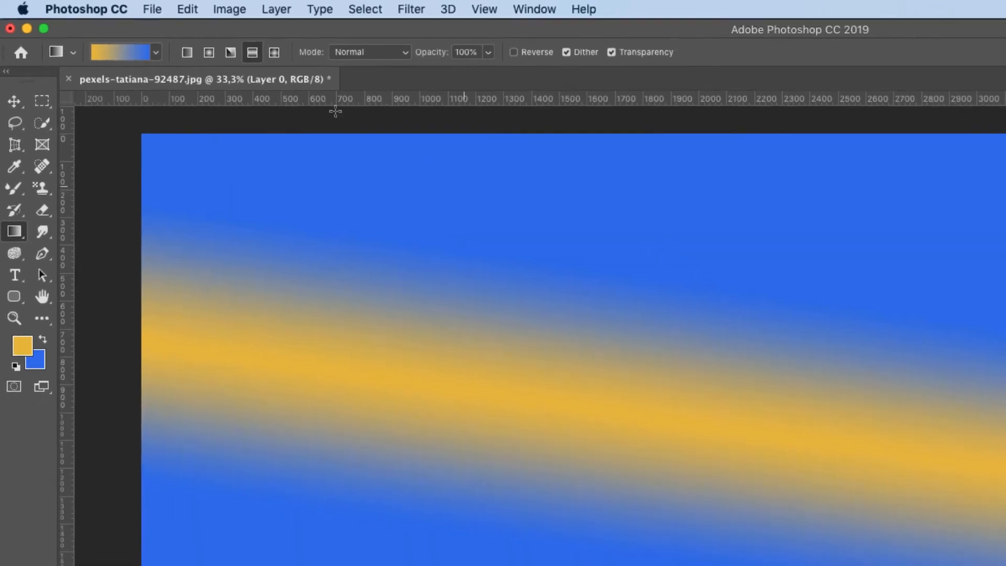
left_click(231, 52)
left_click_drag(602, 492, 793, 384)
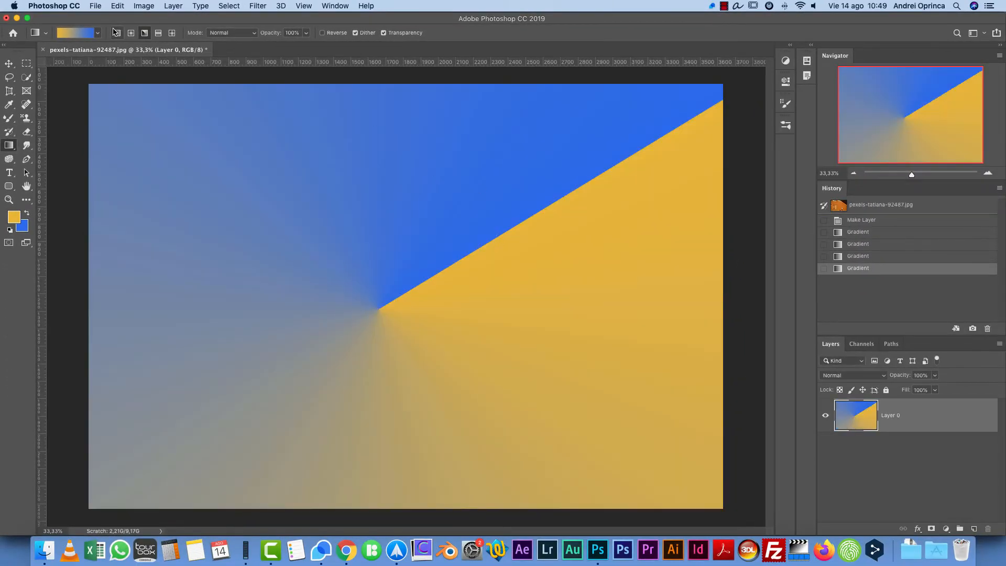
Step: Apply a radial gradient in the upper middle of the canvas, and replace it with a diagonal linear gradient
left_click(131, 32)
left_click_drag(363, 239, 545, 217)
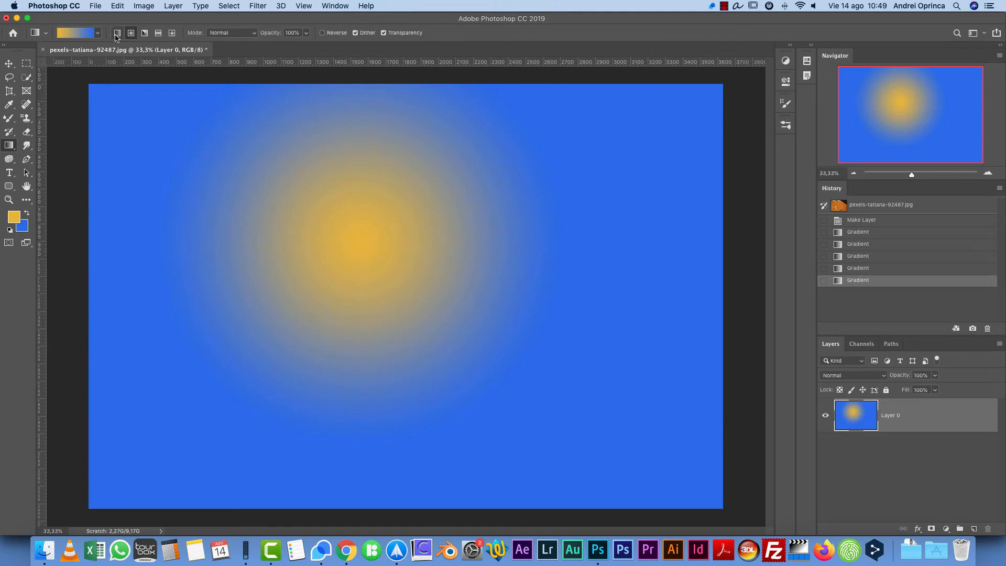
left_click_drag(357, 306, 514, 184)
Step: Fill the layer with a diamond gradient centered near the middle of the canvas, and view the gradient blending modes
left_click(172, 33)
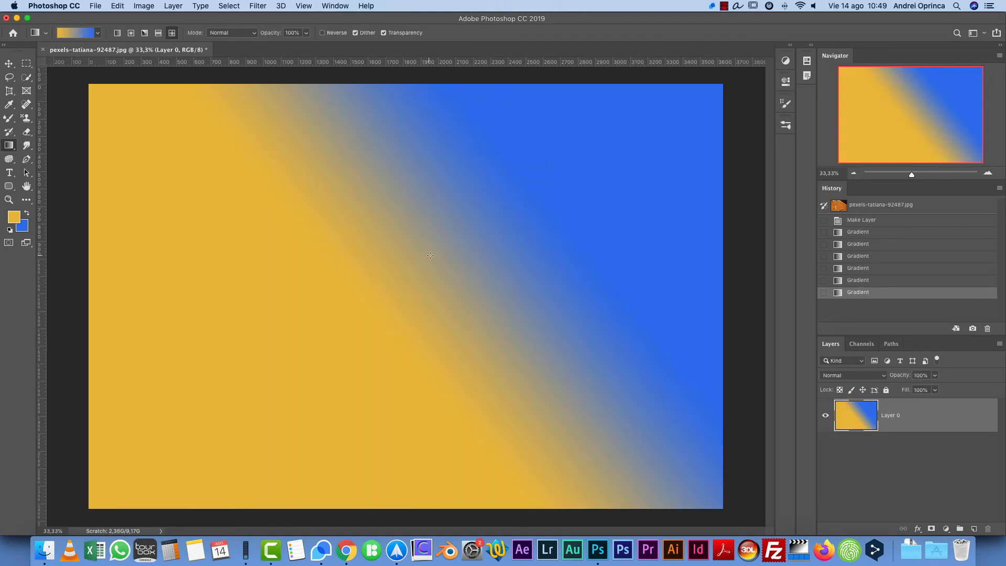
left_click_drag(427, 254, 582, 244)
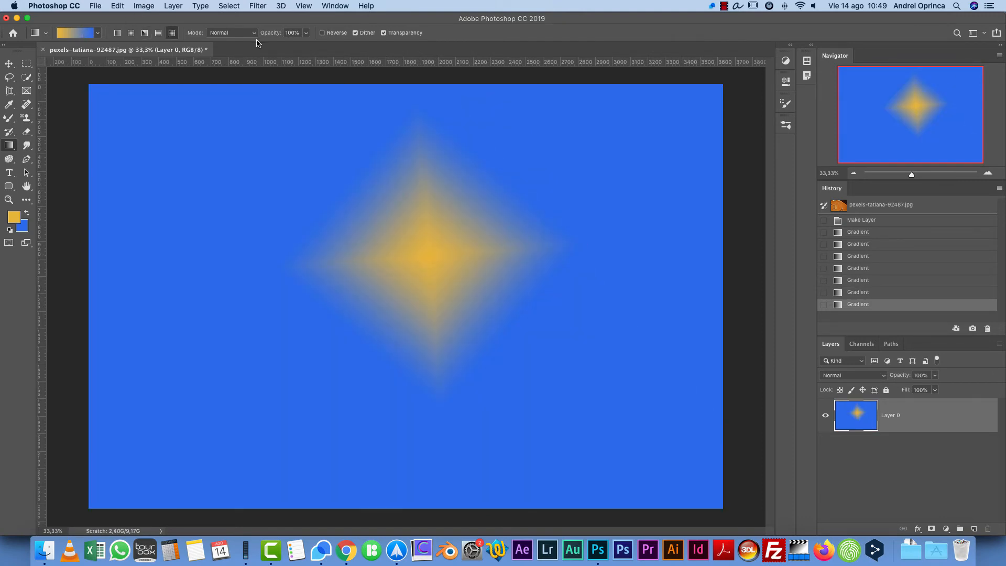
left_click(253, 33)
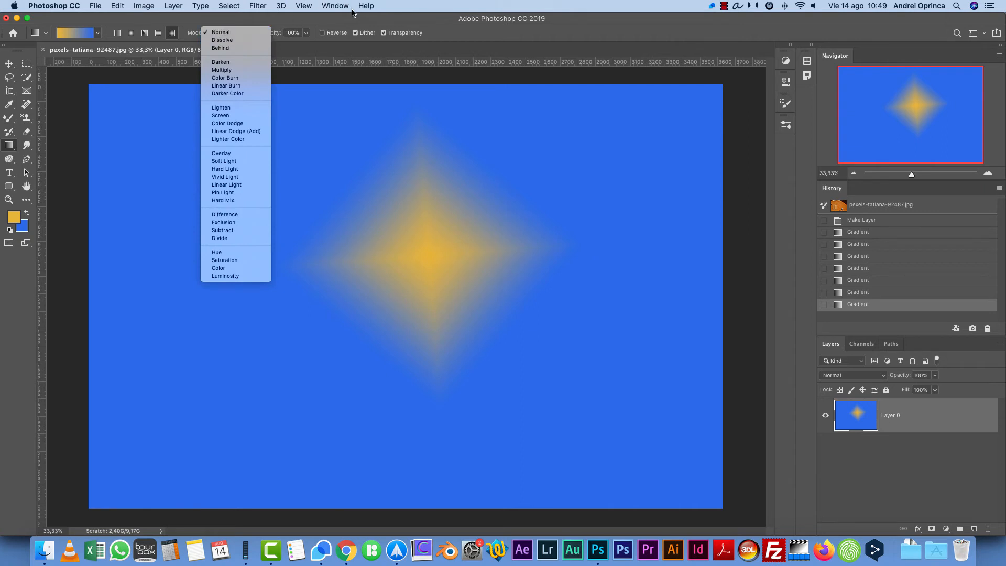
left_click(353, 12)
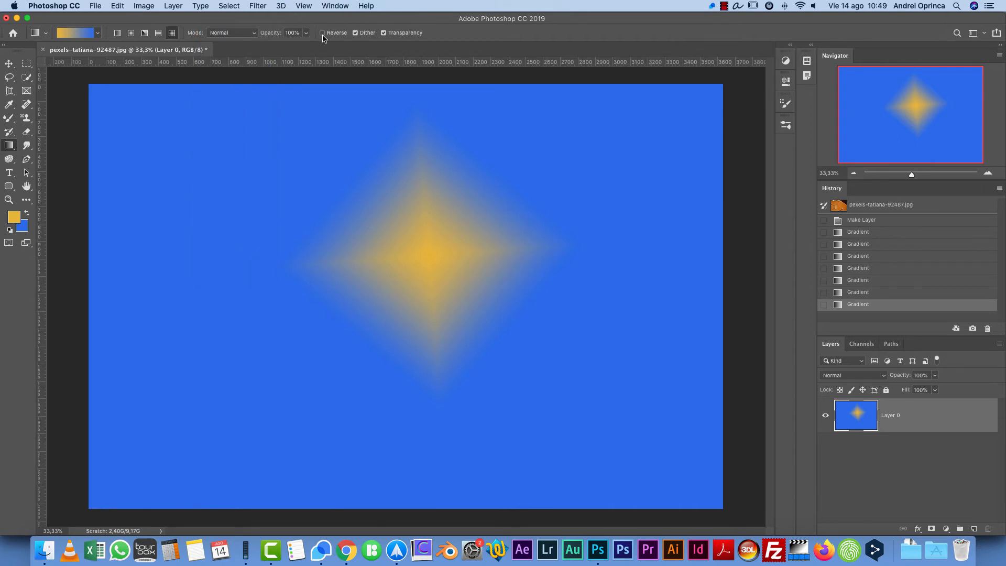
Step: Reverse the gradient colors and fill the layer with a small diamond gradient a little left of the canvas center
left_click(323, 33)
left_click_drag(368, 291, 450, 257)
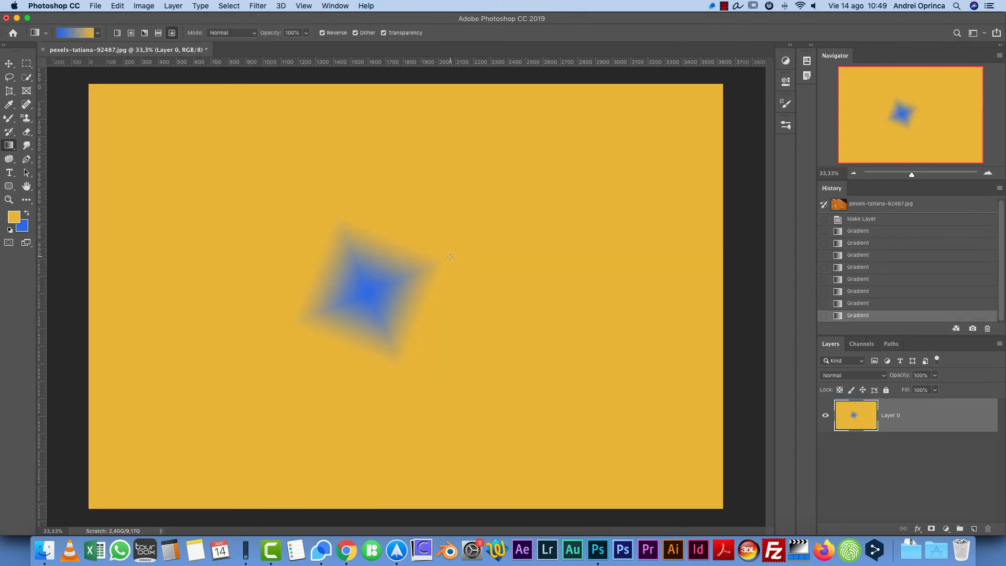
Step: Replace the gradient presets with the Color Harmonies 2 set and choose the Red, Purple, Blue preset
left_click(76, 36)
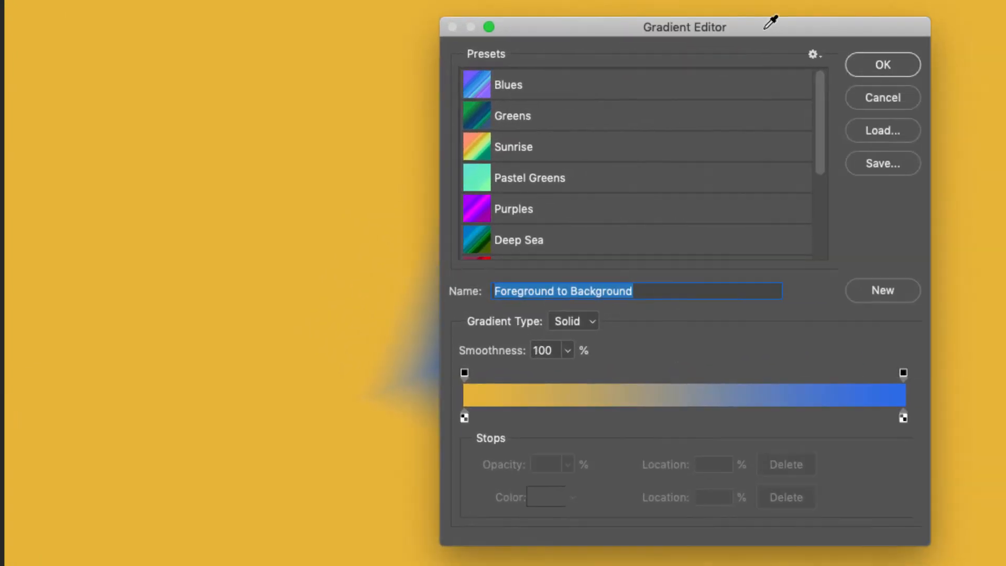
left_click_drag(821, 98, 847, 82)
left_click(813, 54)
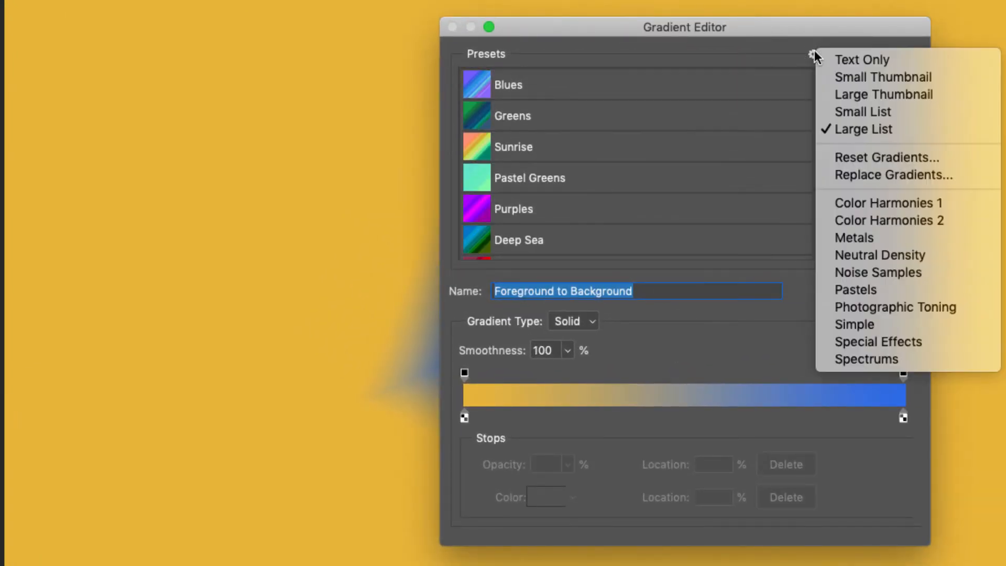
left_click(866, 226)
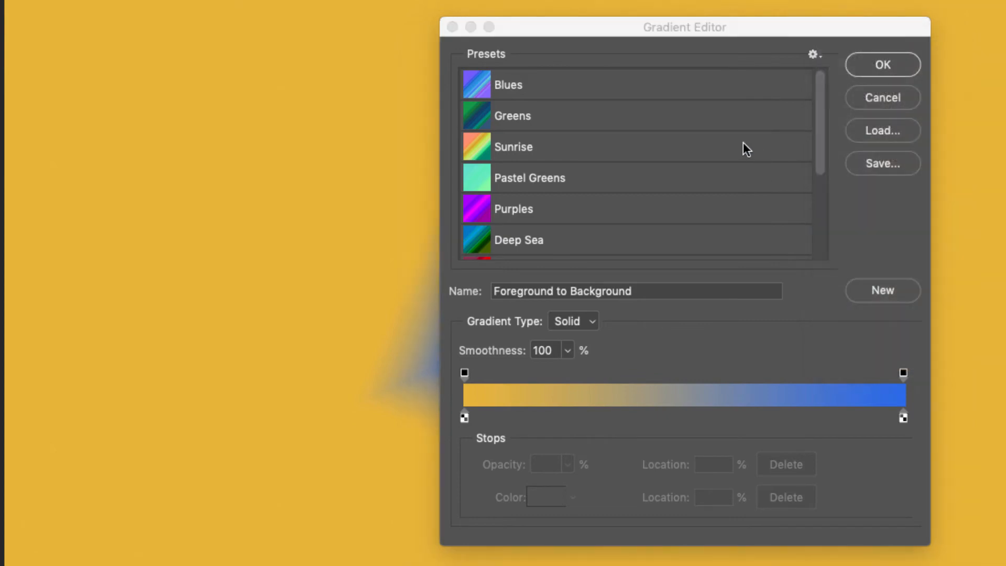
left_click(873, 171)
left_click(551, 151)
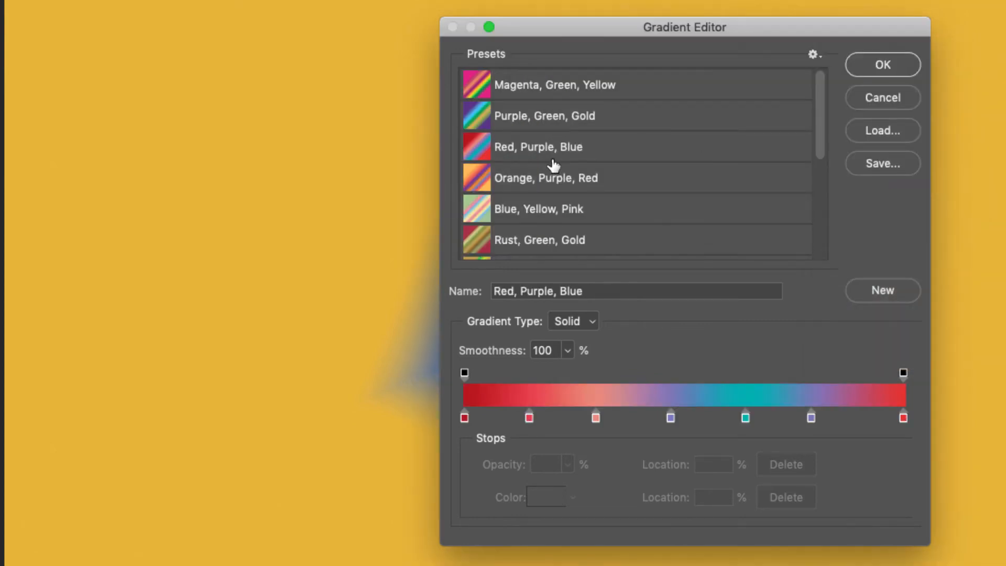
left_click(542, 86)
left_click(539, 143)
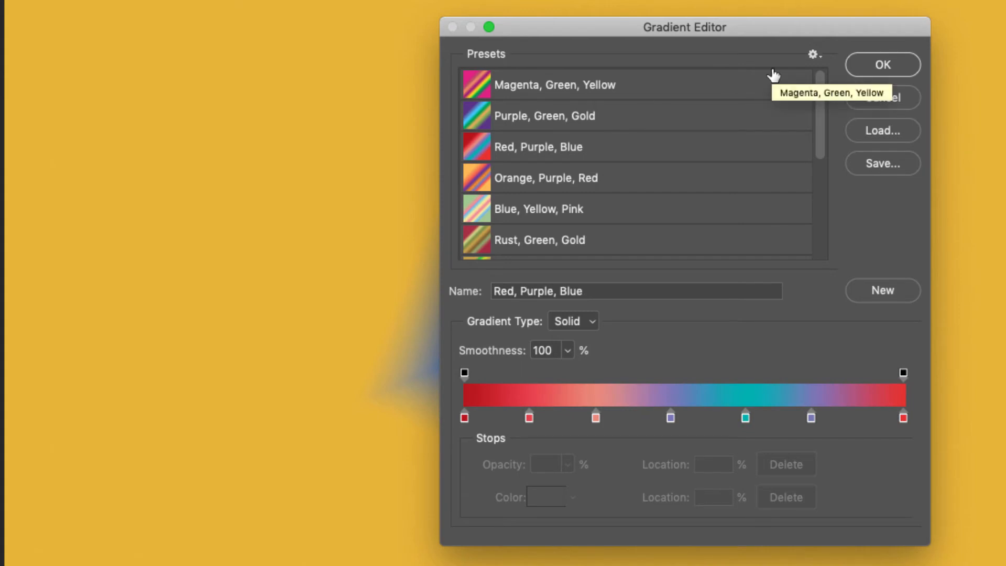
left_click(884, 135)
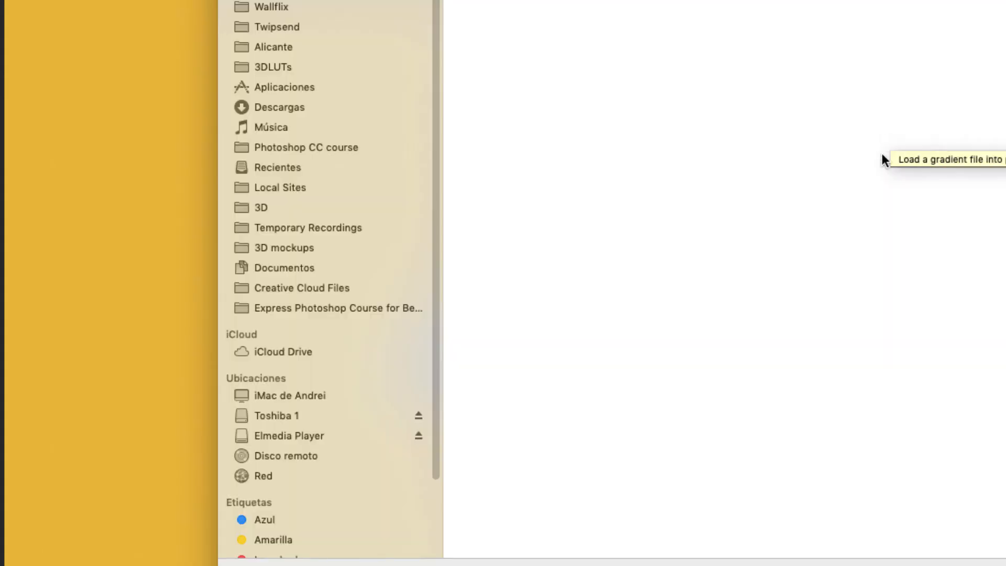
key("Escape")
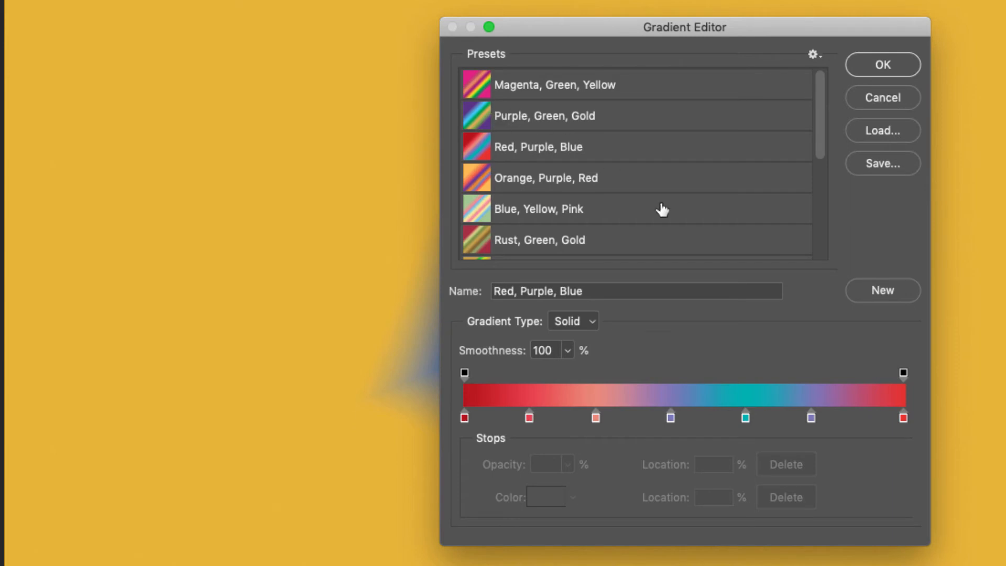
Step: Change the gradient type to Noise and randomize its colors several times
left_click(602, 328)
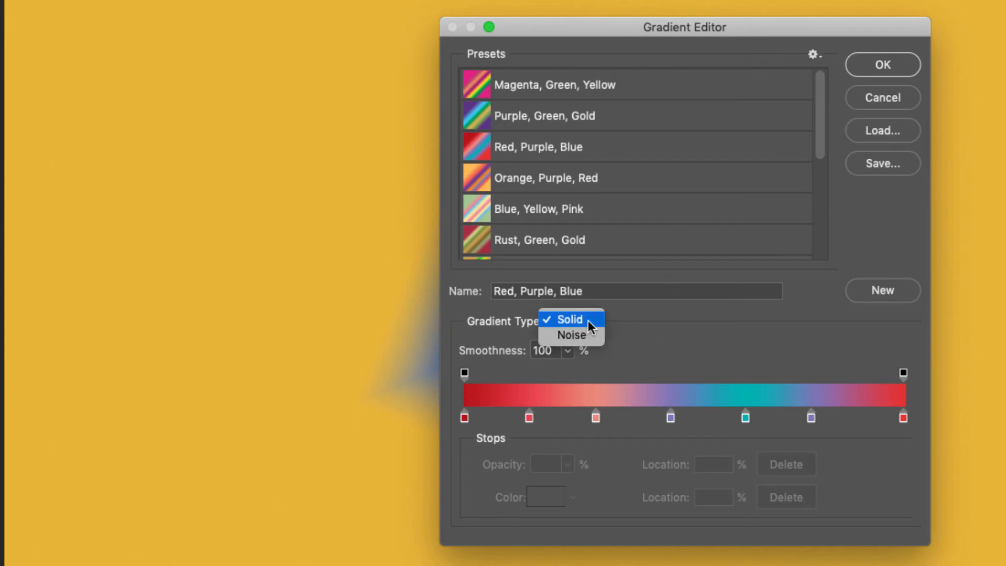
left_click(583, 335)
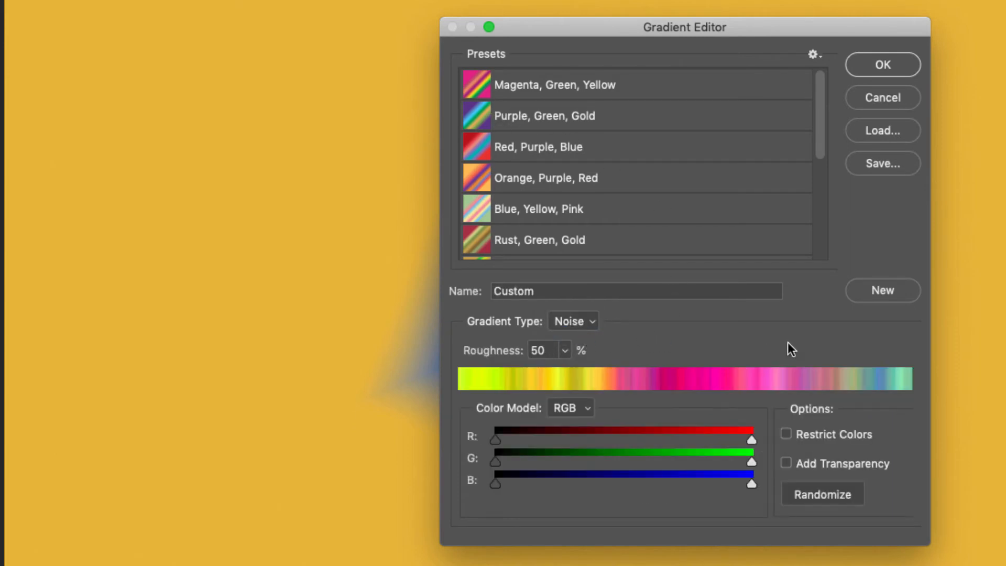
left_click(796, 497)
left_click(819, 495)
left_click(819, 495)
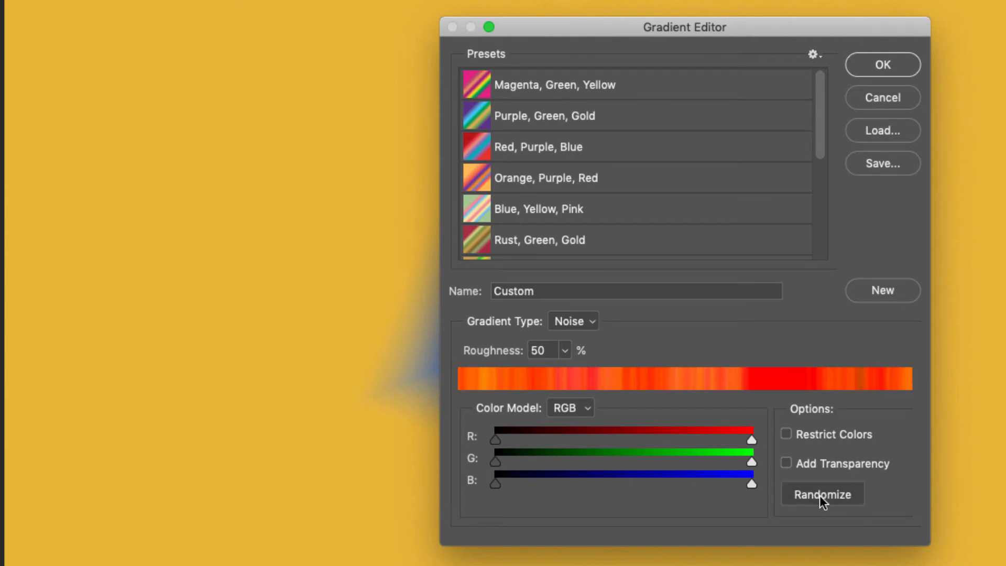
left_click(820, 496)
left_click(819, 495)
left_click(819, 495)
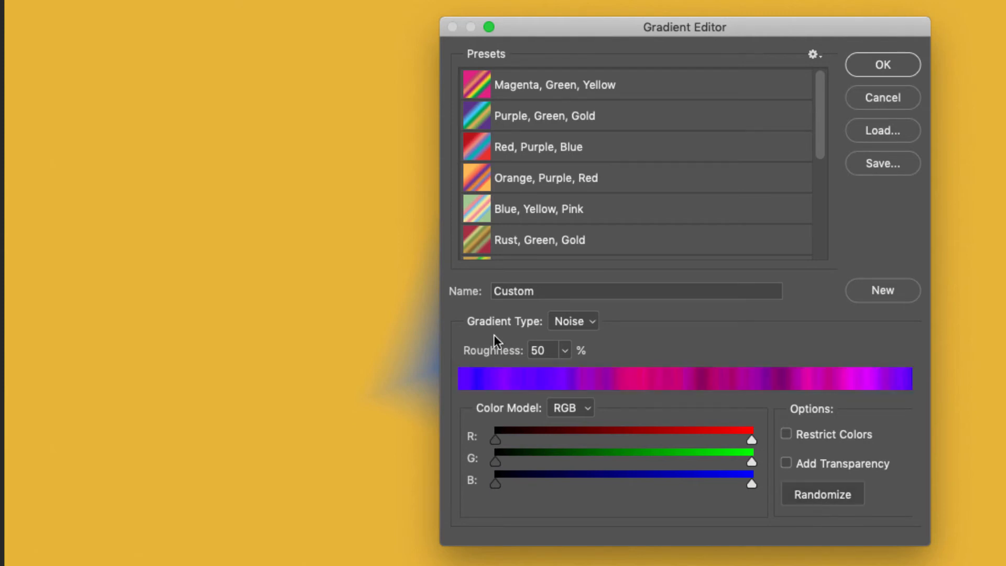
Step: Set the noise gradient's roughness to 100%, randomize its colors, and accept the gradient
left_click(564, 350)
left_click_drag(563, 372, 598, 367)
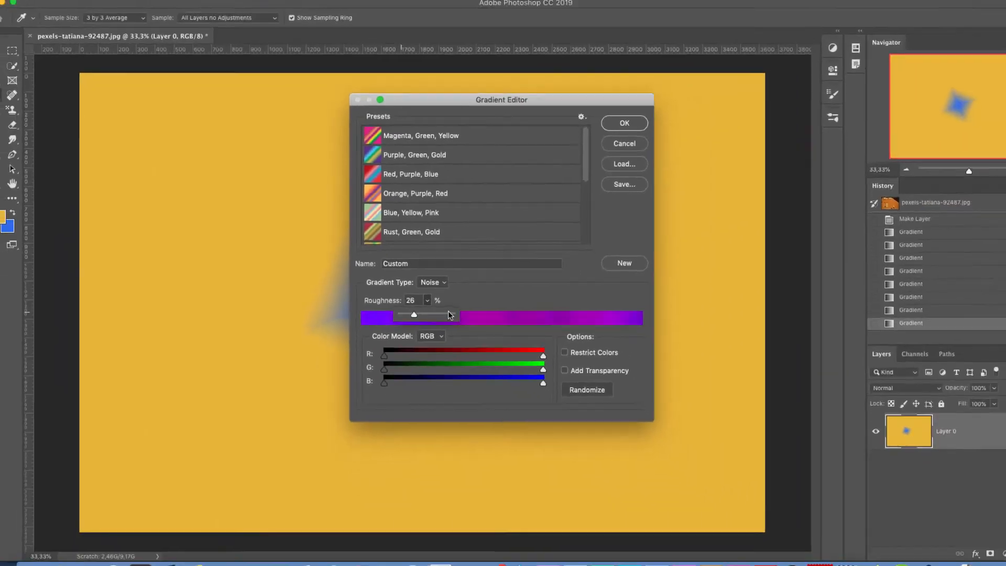
left_click_drag(449, 315, 491, 315)
left_click(546, 378)
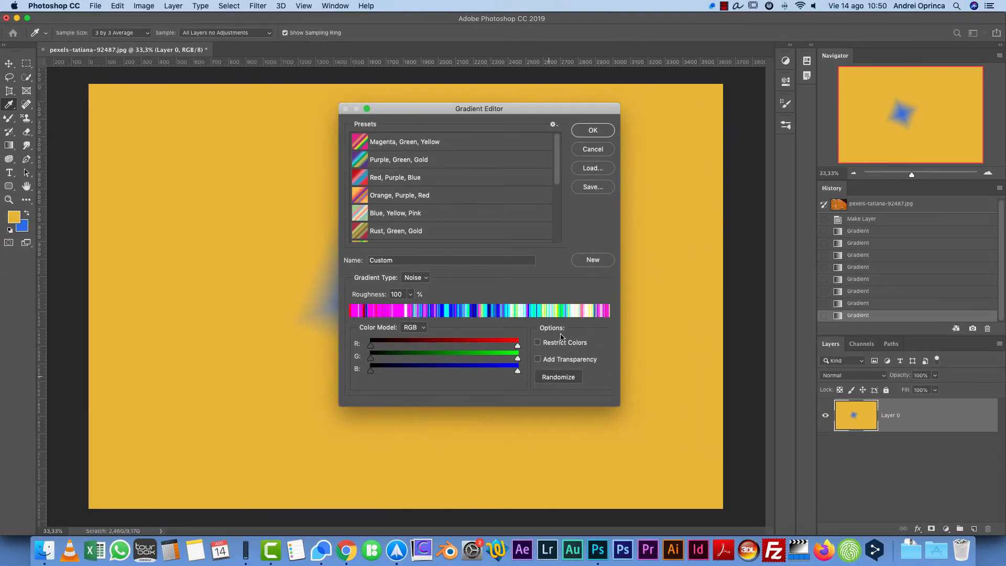
left_click(589, 134)
Step: Try the noise gradient on the layer as a large diamond, a small radial, and an angle fill
left_click_drag(294, 370, 578, 177)
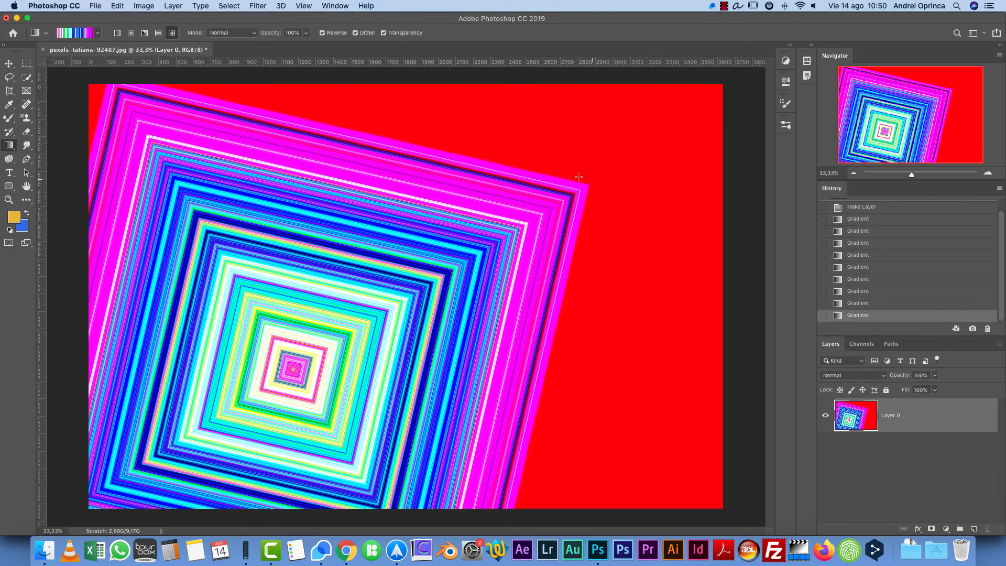
left_click_drag(323, 230, 362, 191)
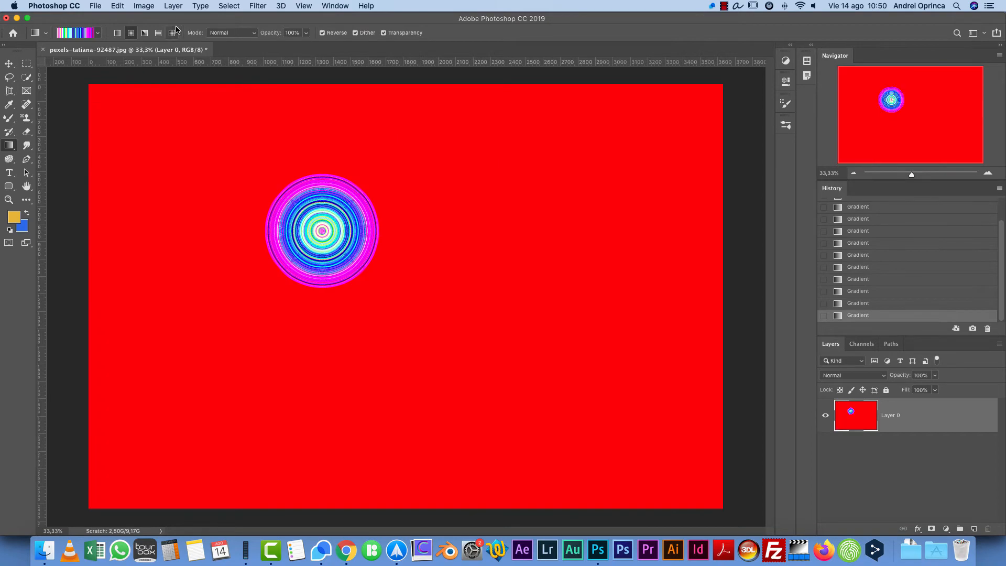
left_click(144, 33)
left_click_drag(527, 197, 545, 187)
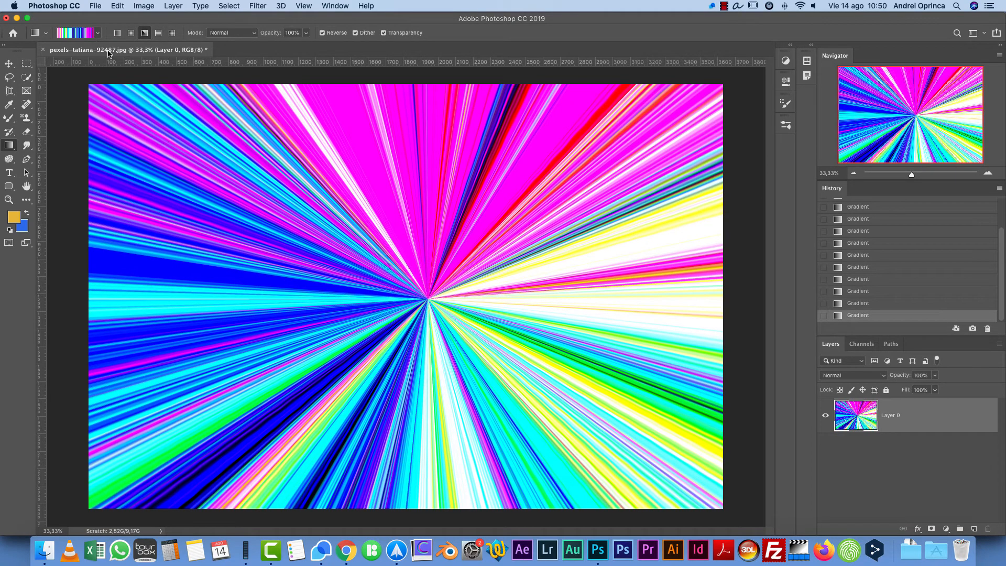
Step: Restore the photo to its original opened state from the history
left_click(98, 33)
left_click(126, 27)
scroll(900, 232, "up", 5)
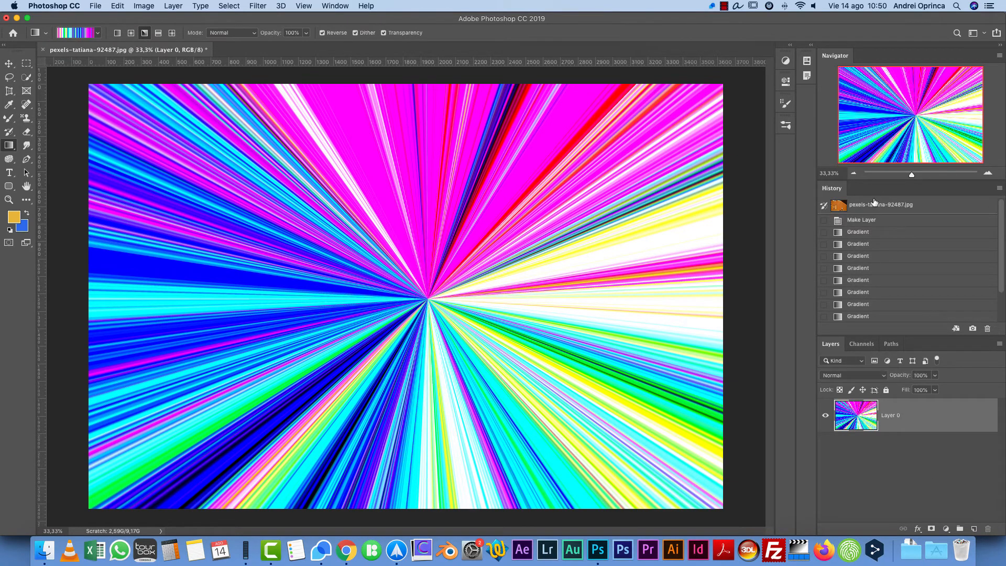
left_click(874, 203)
Step: Try Paint Bucket fills in the yellow foreground color on the orange wall and the dark roof shadow, restoring the photo after the tests
right_click(17, 151)
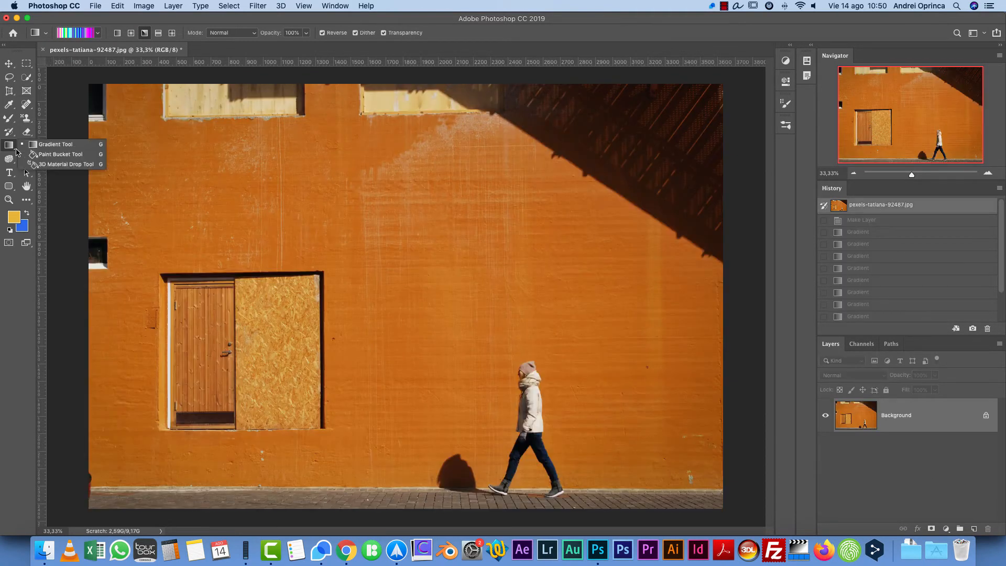
left_click(41, 154)
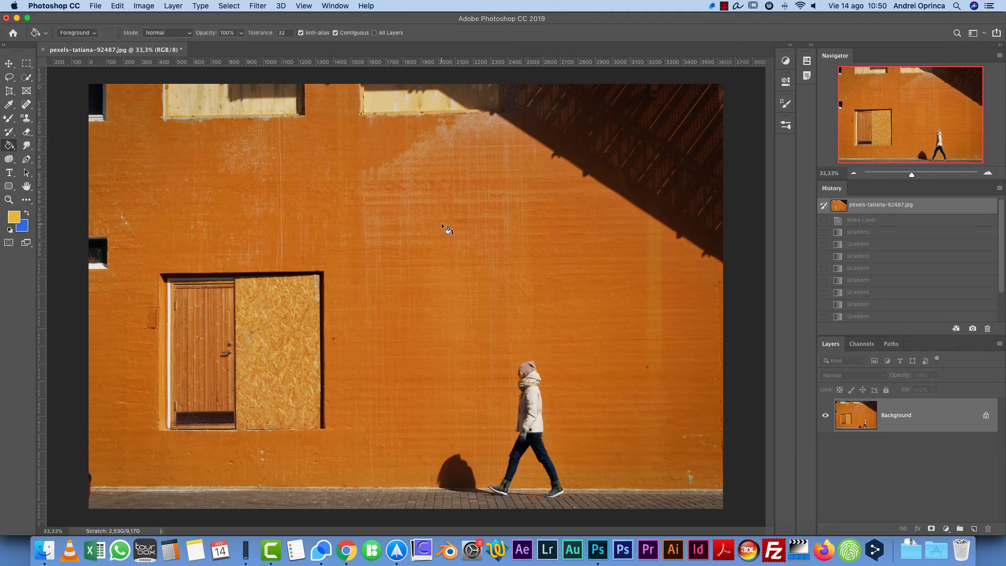
left_click(443, 226)
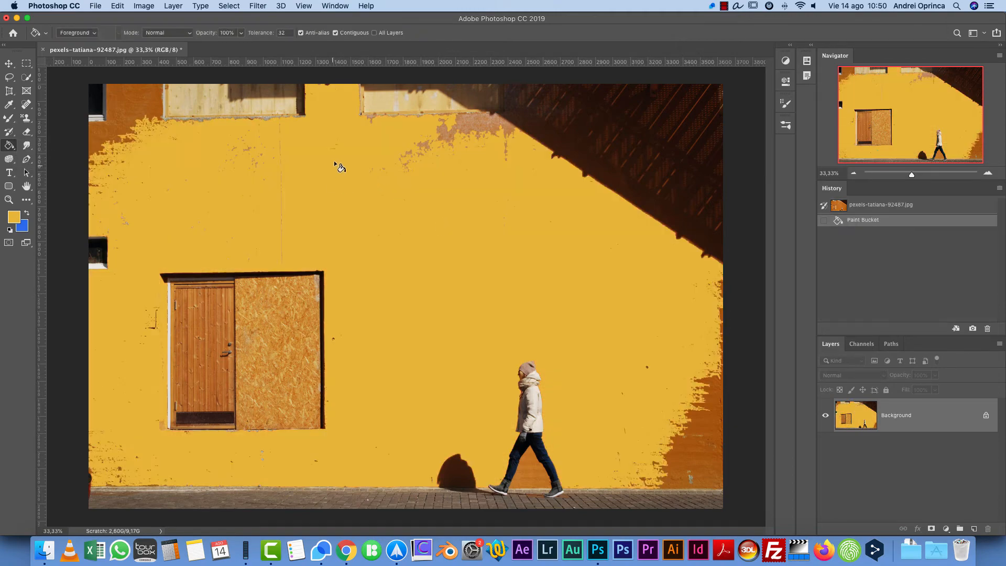
left_click(673, 123)
key("cmd+z")
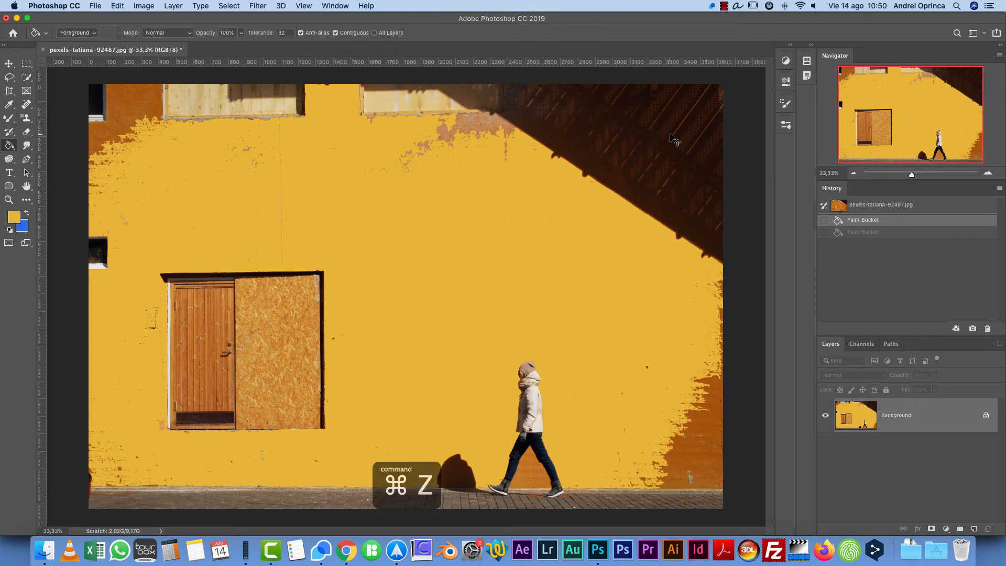
left_click(874, 207)
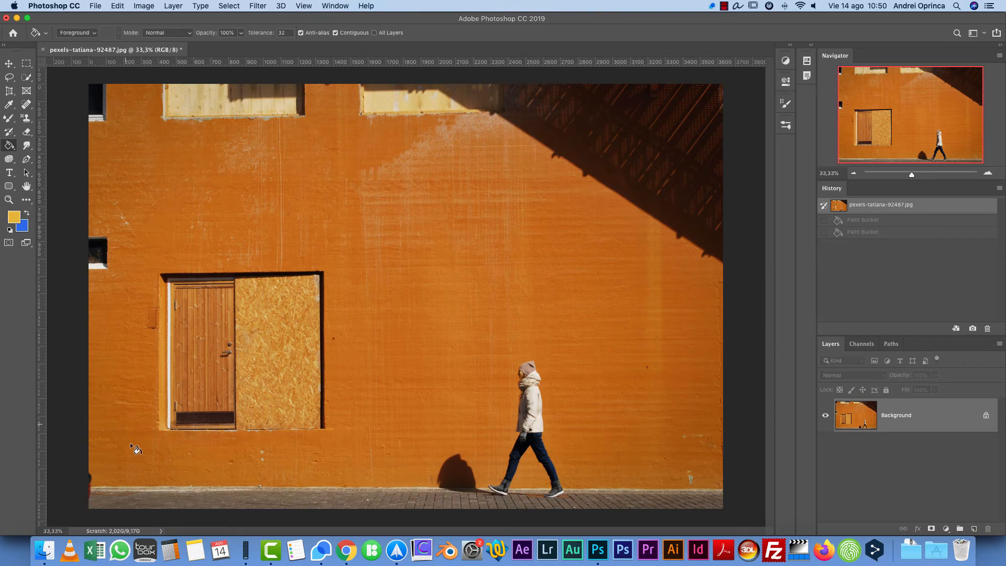
left_click(359, 386)
key("cmd+z")
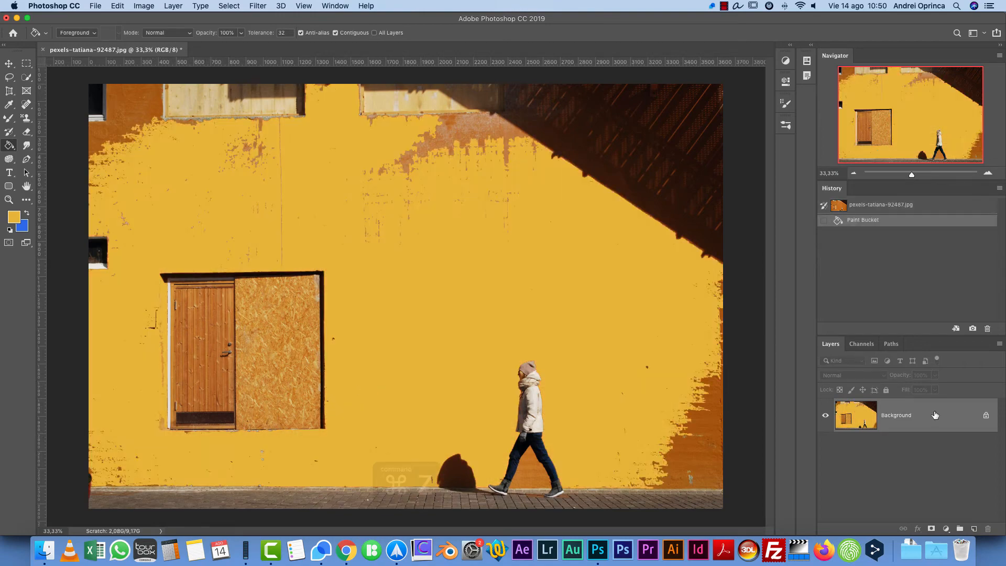
Step: Add a new layer above the photo, and test filling it with yellow using the Paint Bucket before undoing the fill
left_click(974, 529)
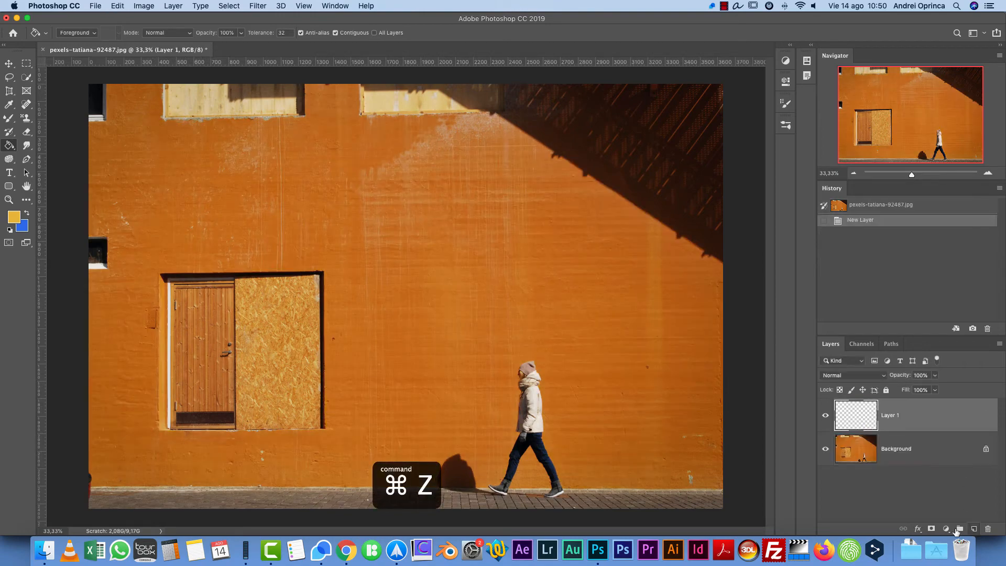
left_click(378, 248)
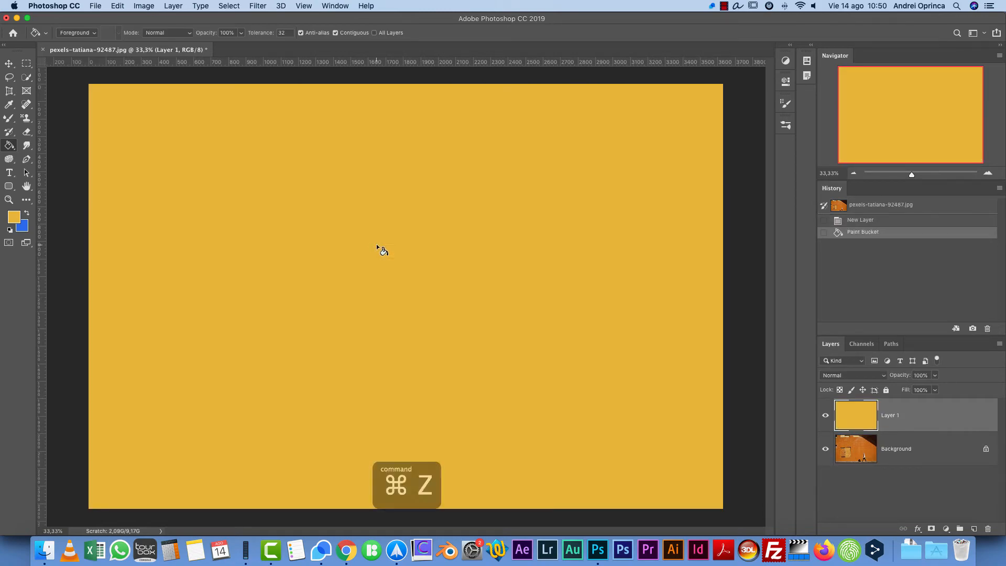
key("super+z")
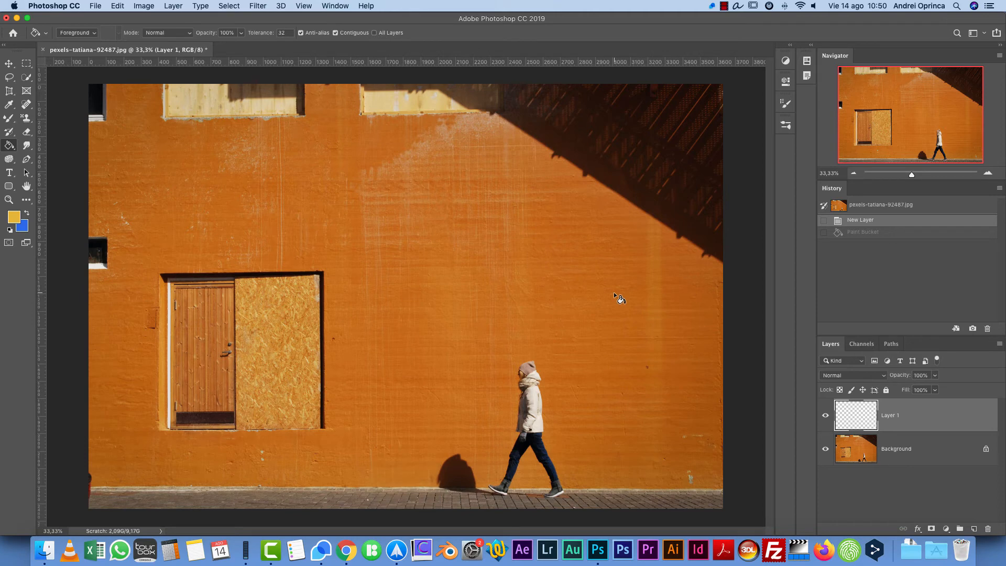
Step: Fill the new layer directly with the foreground color without using a tool, and undo the fill
key("alt+BackSpace")
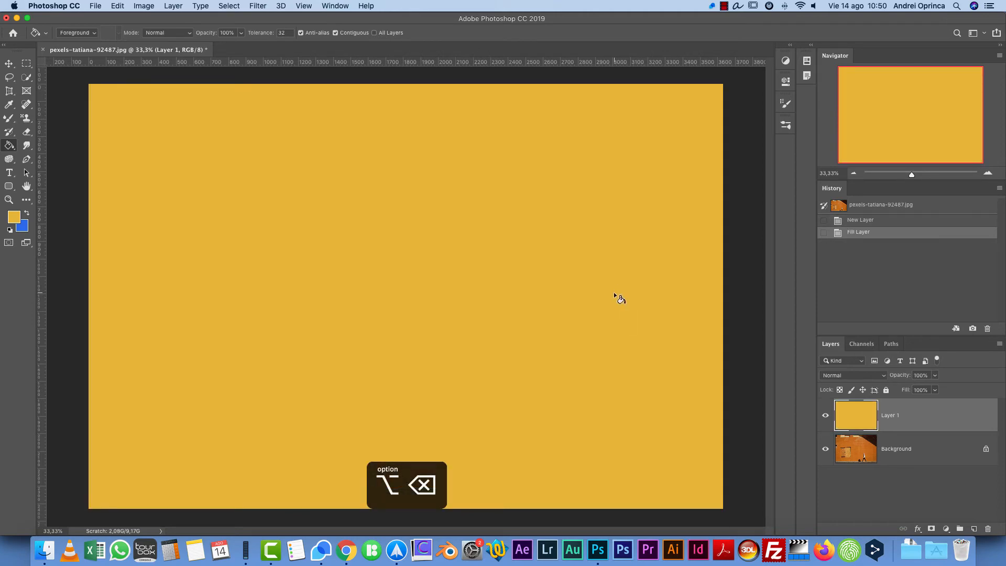
key("super+s")
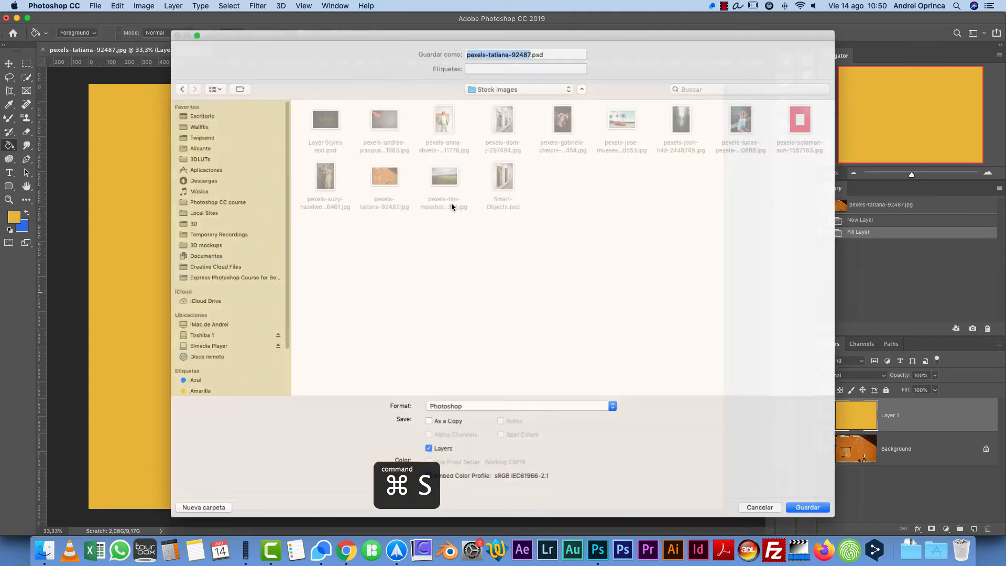
key("Escape")
key("super+z")
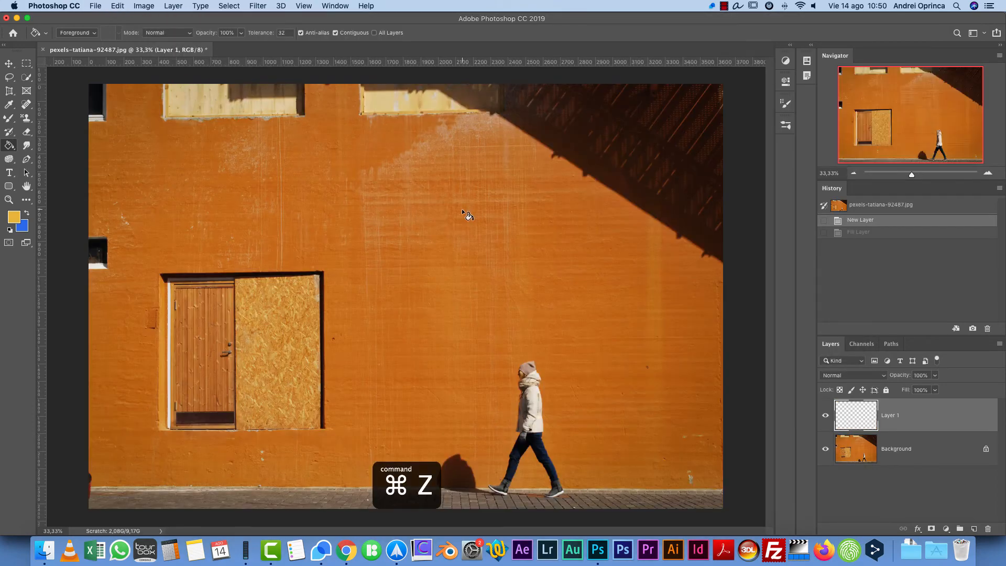
Step: Try the Blur tool on the door planks with the empty Layer 1 active, and delete that layer
right_click(9, 146)
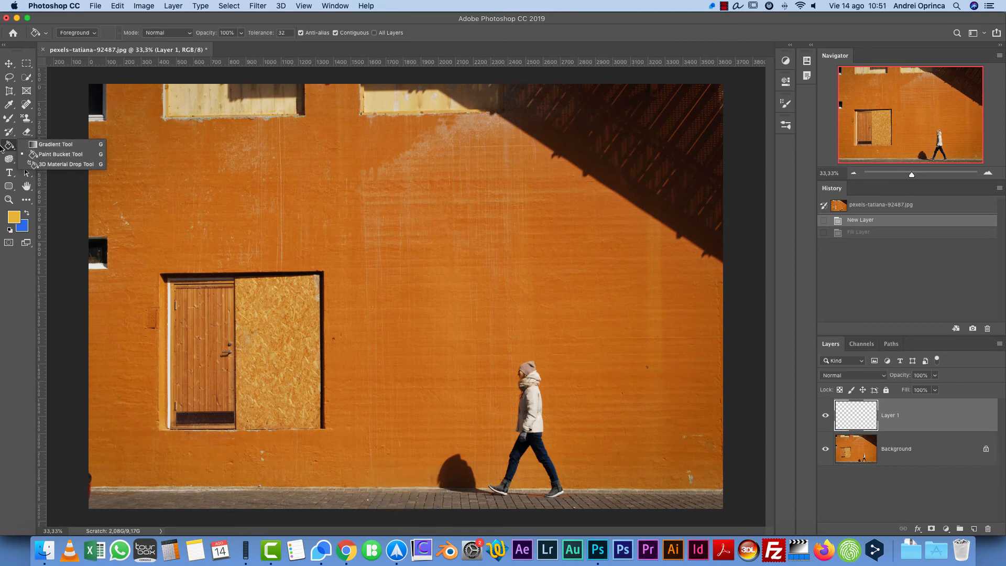
left_click(7, 146)
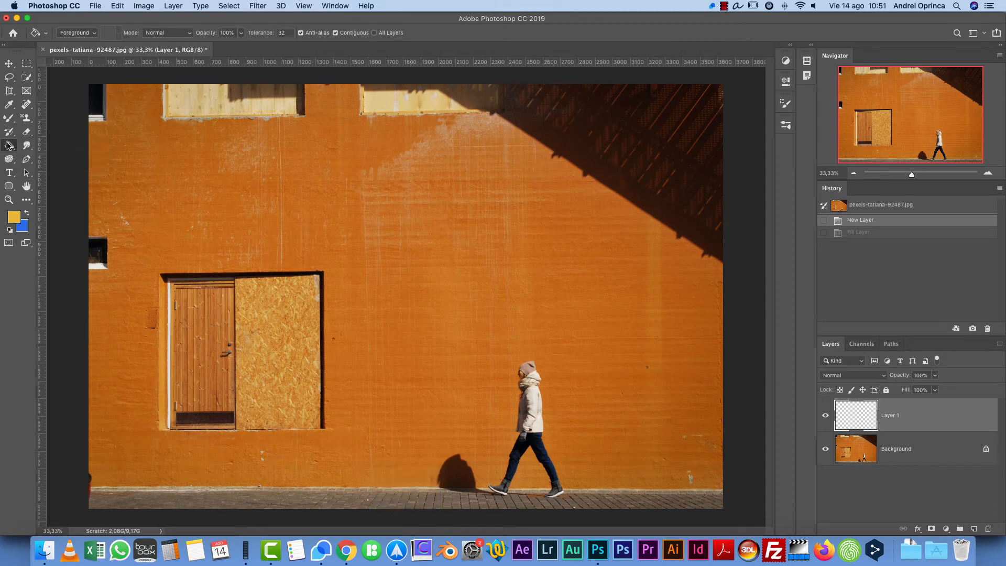
left_click(23, 145)
right_click(23, 145)
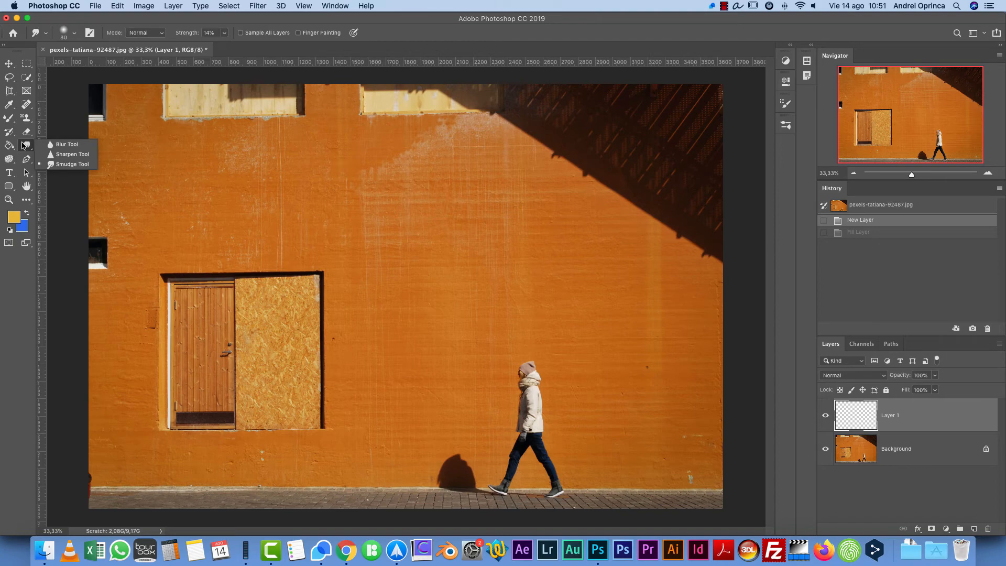
left_click(55, 148)
key("super+1")
left_click_drag(202, 355, 812, 318)
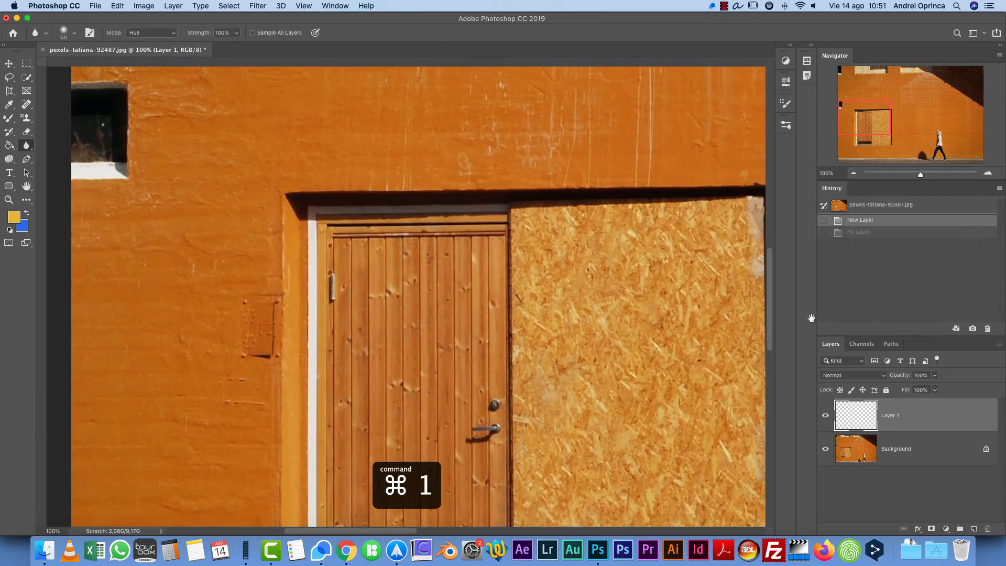
scroll(372, 263, "up", 8)
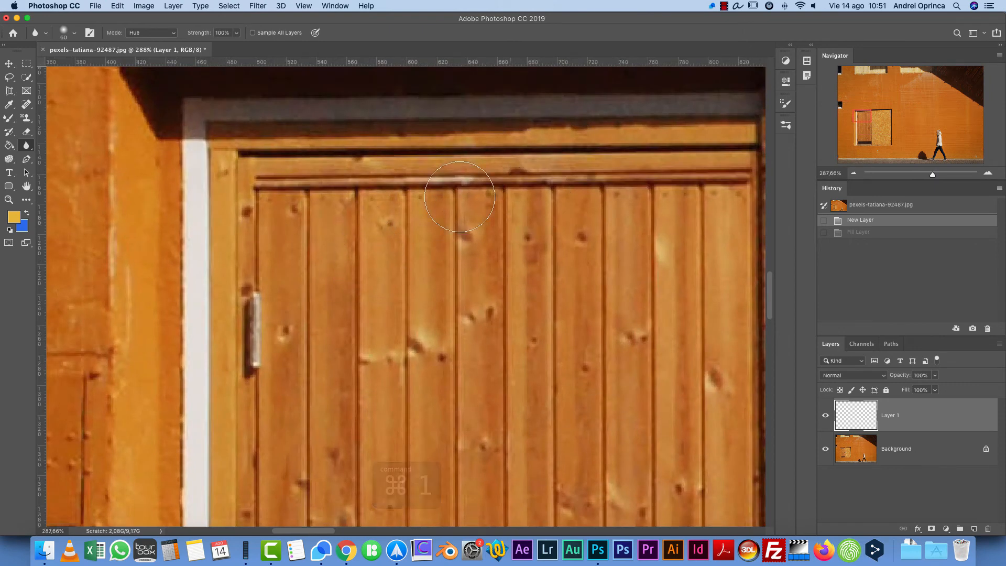
mouse_move(459, 196)
left_mouse_down()
mouse_move(350, 206)
mouse_move(307, 262)
left_mouse_up()
left_click_drag(307, 262, 437, 256)
left_click_drag(965, 428, 988, 529)
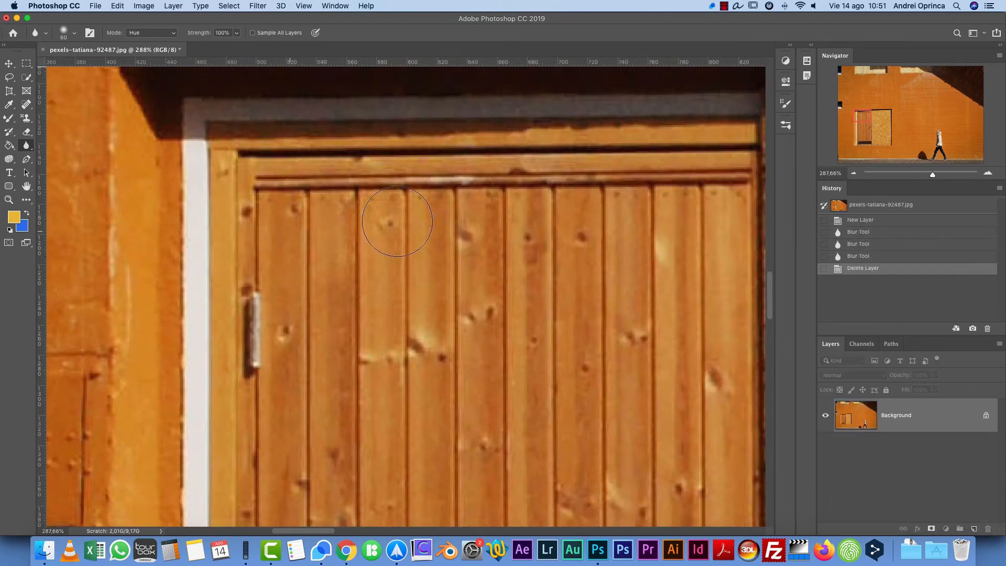
Step: Blur the door's upper edge and hinge side on the Background layer, using the Blur tool in Normal mode at 100% strength
mouse_move(396, 226)
left_mouse_down()
mouse_move(444, 209)
mouse_move(399, 219)
left_mouse_up()
left_click_drag(336, 215, 261, 203)
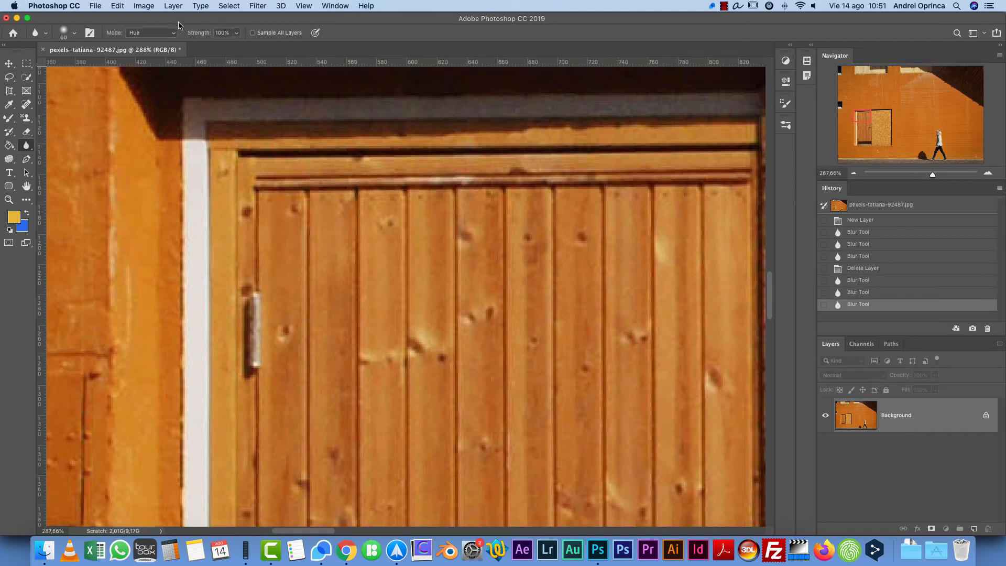
left_click(152, 33)
left_click(147, 9)
mouse_move(360, 216)
left_mouse_down()
mouse_move(337, 203)
mouse_move(427, 186)
left_mouse_up()
mouse_move(427, 186)
left_mouse_down()
mouse_move(308, 180)
mouse_move(542, 174)
mouse_move(472, 188)
left_mouse_up()
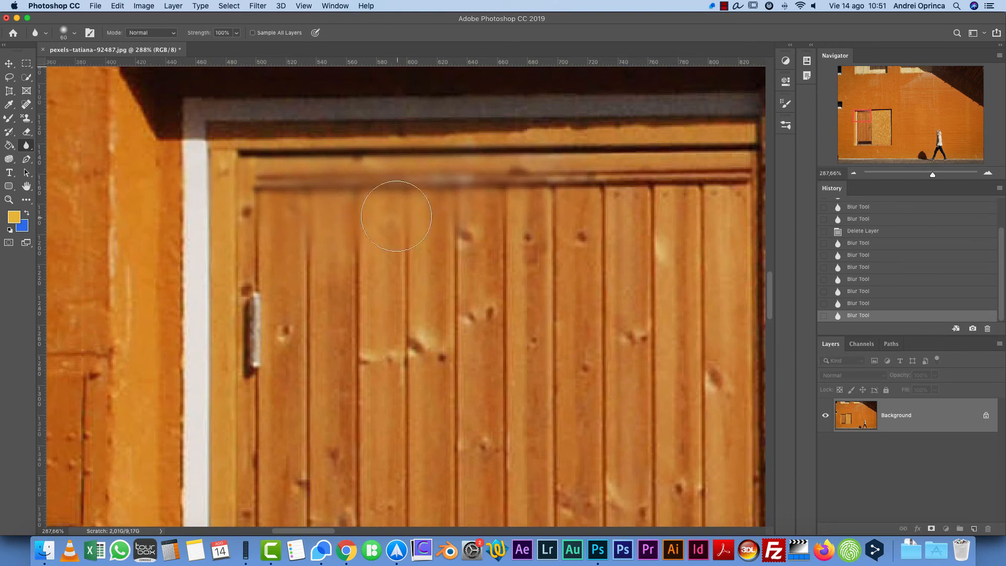
mouse_move(397, 216)
left_mouse_down()
mouse_move(256, 239)
mouse_move(287, 260)
mouse_move(256, 216)
mouse_move(231, 221)
mouse_move(248, 243)
left_mouse_up()
left_click_drag(248, 243, 256, 215)
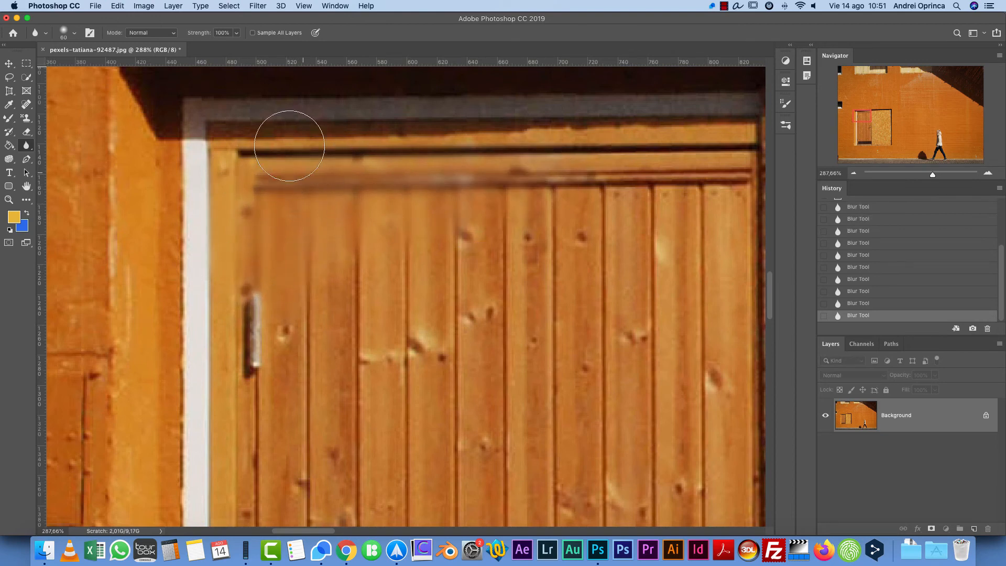
mouse_move(289, 145)
left_mouse_down()
mouse_move(223, 150)
mouse_move(545, 159)
left_mouse_up()
mouse_move(197, 191)
left_mouse_down()
mouse_move(395, 233)
mouse_move(375, 285)
mouse_move(357, 244)
mouse_move(310, 241)
left_mouse_up()
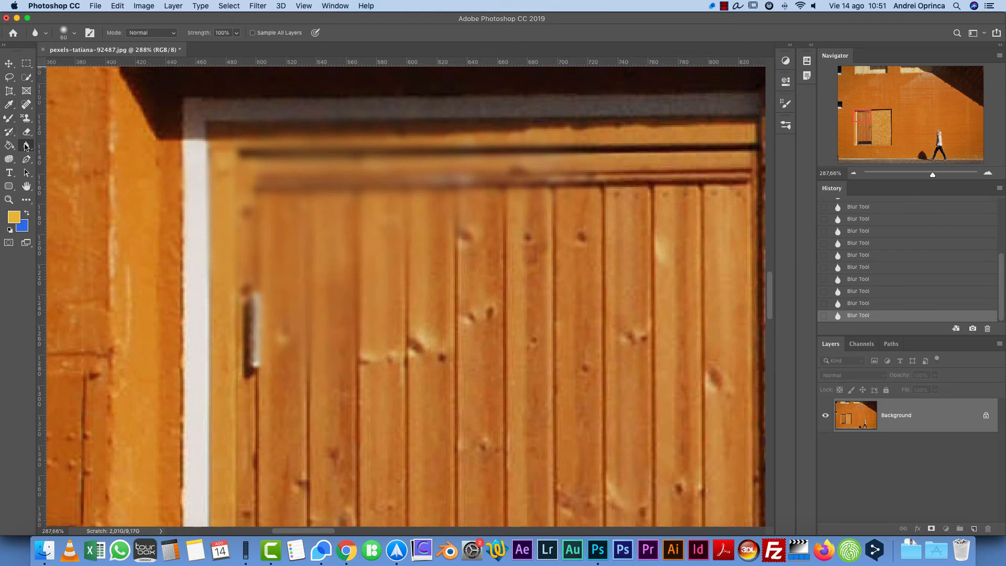
Step: Sharpen the middle door planks with the Sharpen tool in Normal mode at 50% strength
left_click_drag(25, 146, 58, 153)
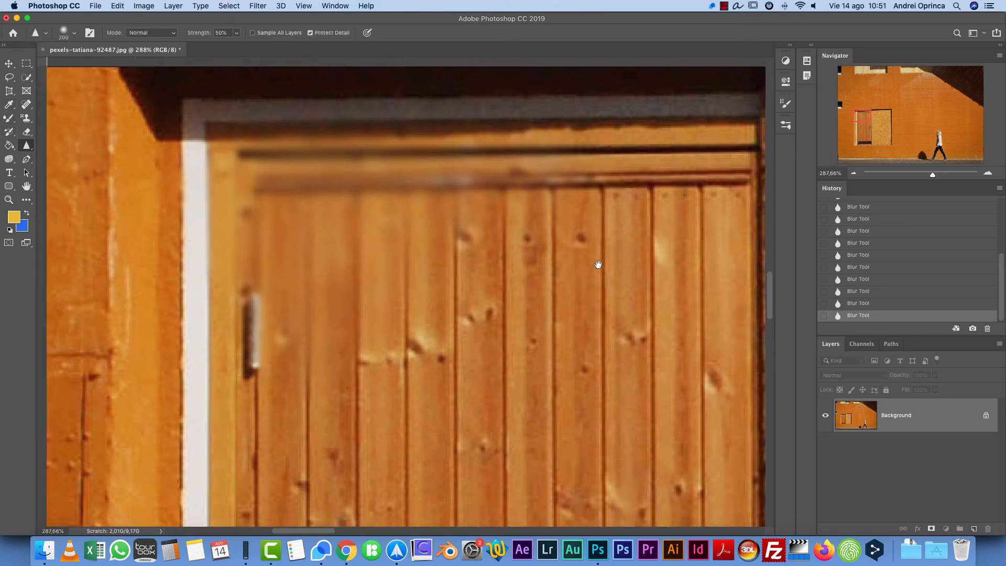
mouse_move(598, 264)
left_mouse_down()
mouse_move(340, 241)
mouse_move(415, 287)
mouse_move(617, 314)
mouse_move(502, 338)
mouse_move(464, 322)
left_mouse_up()
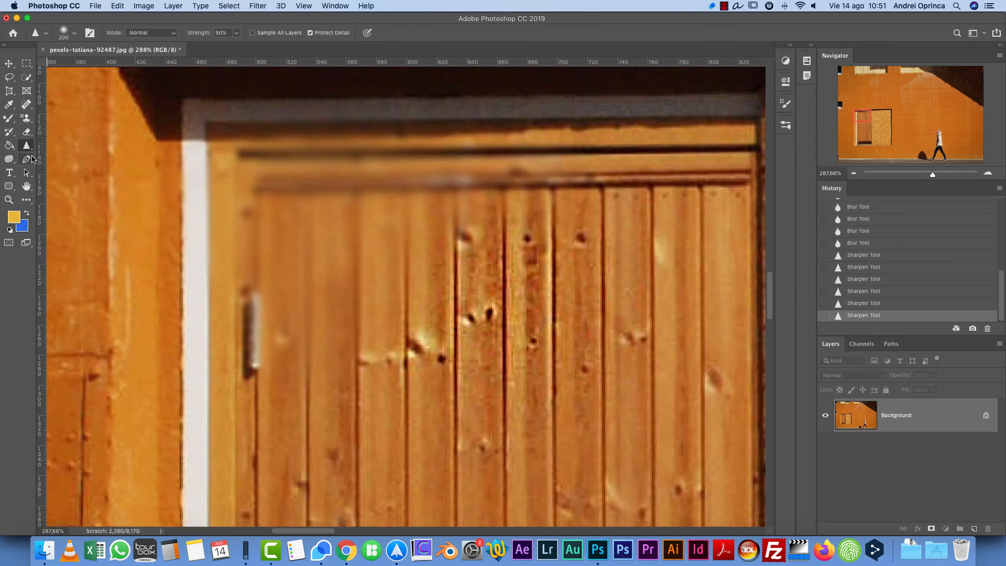
Step: Smudge the door planks sideways toward the hinge with repeated Smudge tool strokes at 14% strength
right_click(30, 149)
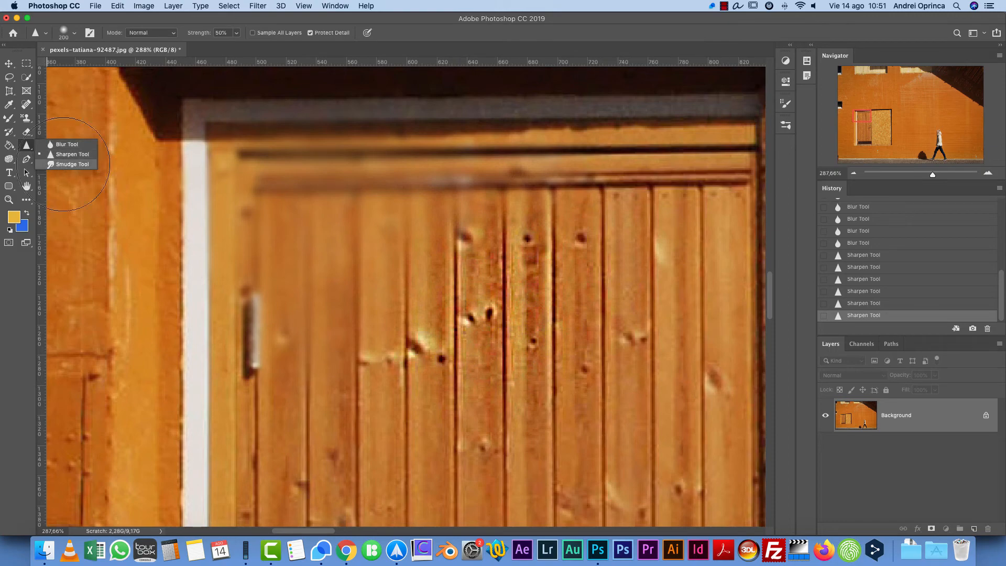
left_click(68, 164)
left_click_drag(341, 283, 152, 235)
left_click_drag(418, 270, 207, 341)
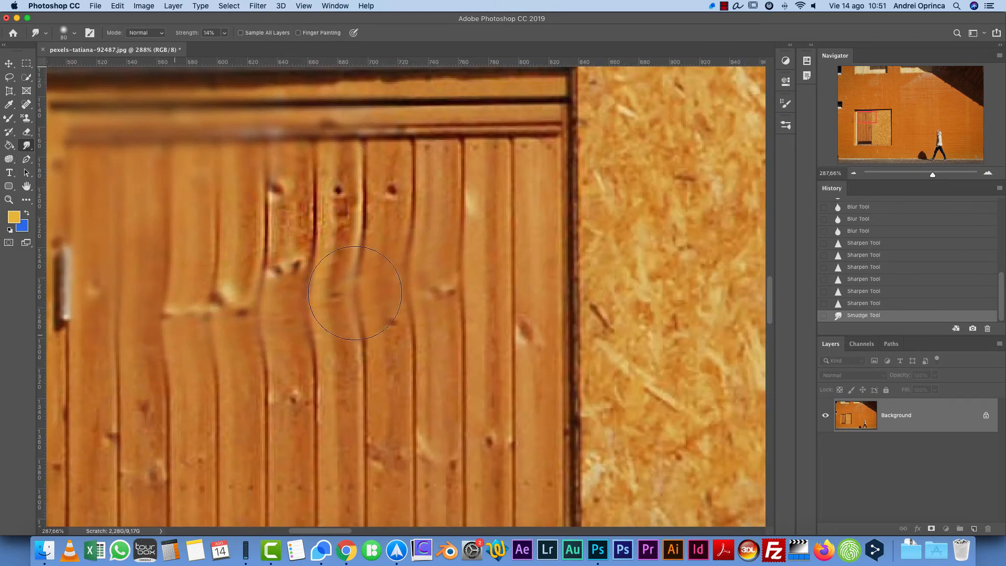
left_click_drag(381, 285, 91, 375)
left_click_drag(335, 249, 194, 333)
left_click_drag(299, 314, 152, 350)
left_click_drag(290, 286, 94, 309)
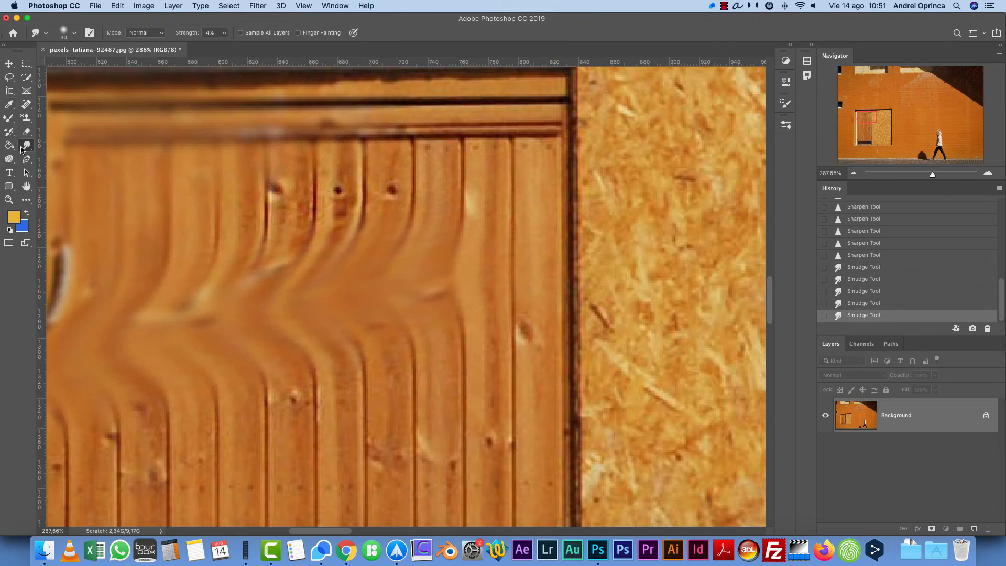
Step: Lighten the door planks below the smudged area using the Dodge tool on Midtones at 10% exposure
left_click(9, 159)
left_click(50, 158)
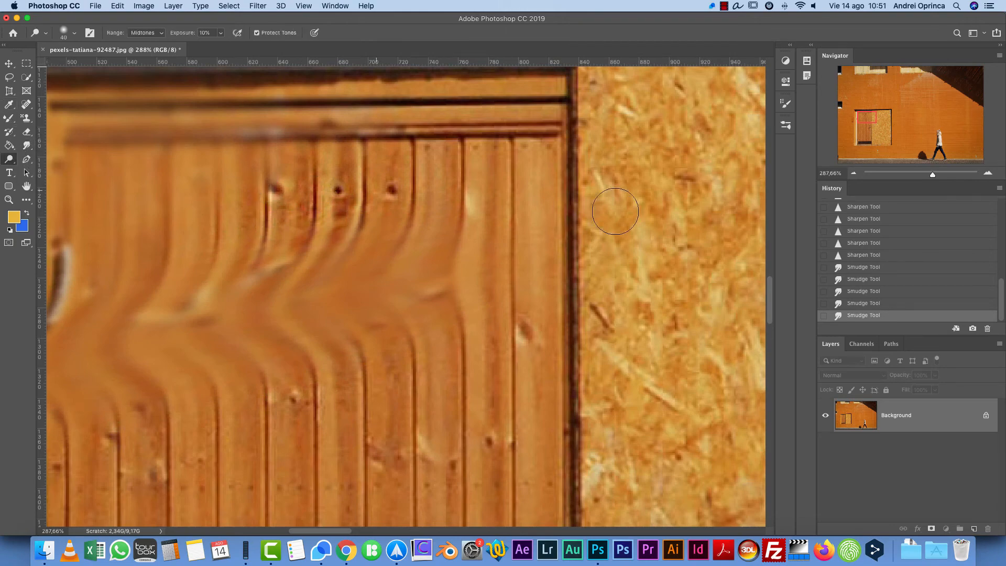
scroll(548, 223, "down", 2)
mouse_move(549, 223)
left_mouse_down()
mouse_move(581, 180)
mouse_move(351, 316)
left_mouse_up()
mouse_move(351, 316)
left_mouse_down()
mouse_move(421, 259)
mouse_move(345, 327)
left_mouse_up()
mouse_move(345, 327)
left_mouse_down()
mouse_move(266, 340)
mouse_move(495, 216)
mouse_move(460, 290)
mouse_move(458, 230)
left_mouse_up()
mouse_move(458, 230)
left_mouse_down()
mouse_move(447, 257)
mouse_move(460, 234)
mouse_move(456, 279)
mouse_move(421, 396)
left_mouse_up()
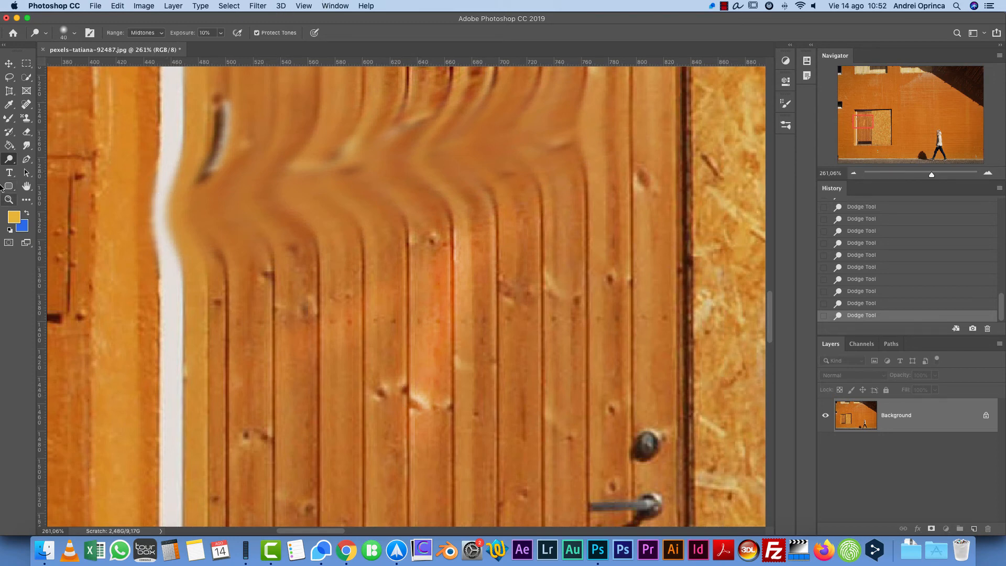
Step: Darken the lightened middle planks using the Burn tool on Highlights at 5% exposure
right_click(9, 158)
left_click(48, 168)
mouse_move(474, 236)
left_mouse_down()
mouse_move(453, 464)
mouse_move(469, 419)
left_mouse_up()
left_click_drag(476, 277, 469, 420)
left_click_drag(480, 208, 467, 398)
left_click_drag(432, 277, 431, 398)
left_click_drag(448, 234, 432, 408)
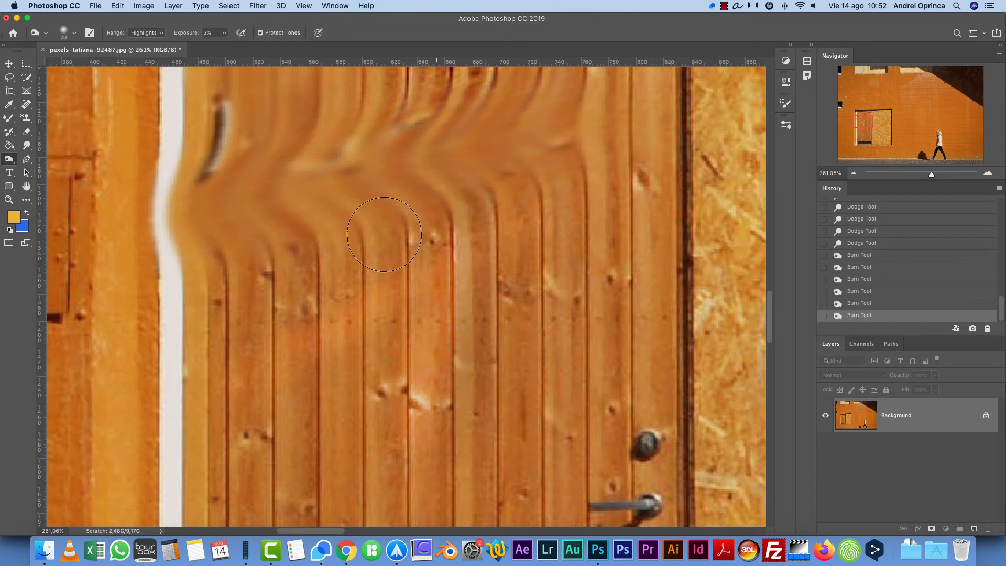
Step: Intensify the color of the middle door planks using the Sponge tool in Saturate mode at 100% flow
right_click(6, 162)
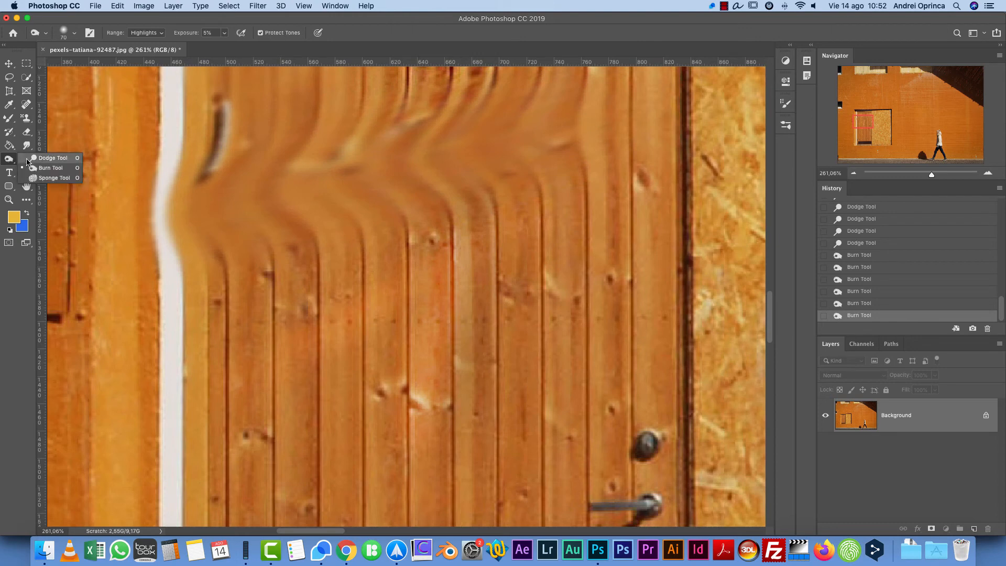
left_click(48, 180)
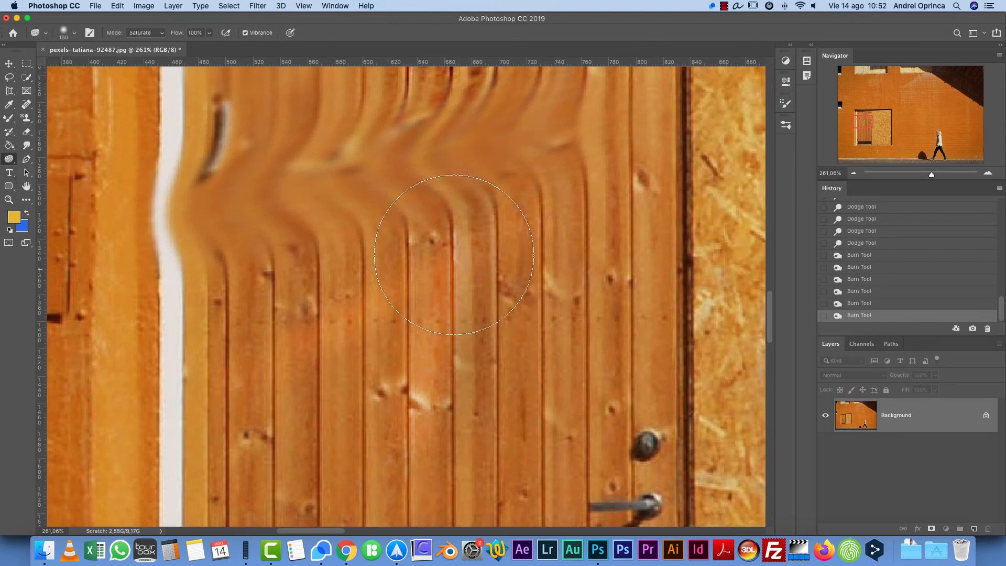
mouse_move(451, 253)
left_mouse_down()
mouse_move(320, 336)
mouse_move(485, 262)
left_mouse_up()
left_click_drag(485, 262, 336, 335)
mouse_move(412, 292)
left_mouse_down()
mouse_move(416, 416)
mouse_move(336, 367)
left_mouse_up()
mouse_move(112, 259)
left_mouse_down()
mouse_move(146, 292)
mouse_move(157, 325)
left_mouse_up()
Step: Switch the Sponge tool to Desaturate and drain the color from a diagonal band across the door planks
left_click(158, 33)
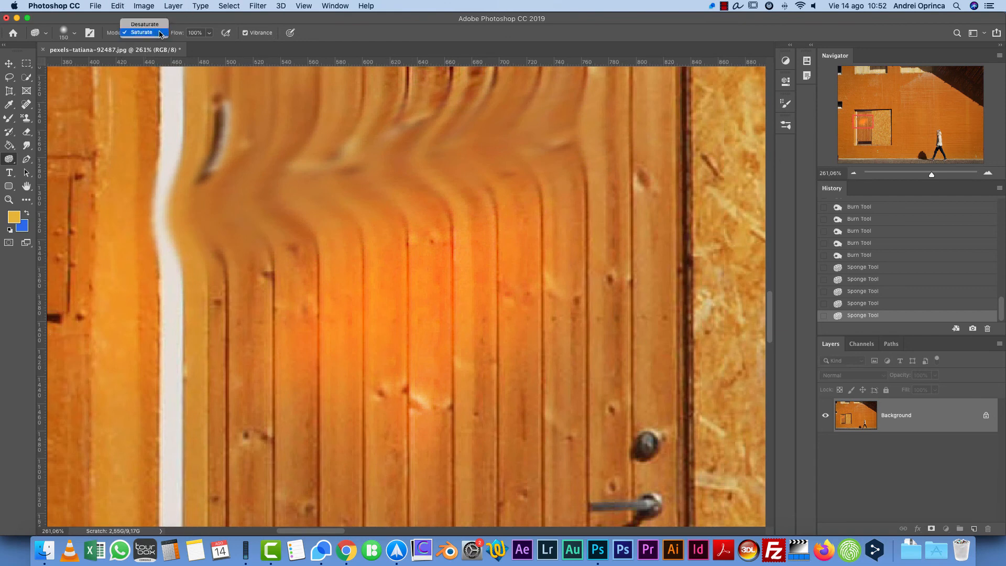
left_click(149, 22)
left_click_drag(536, 249, 385, 346)
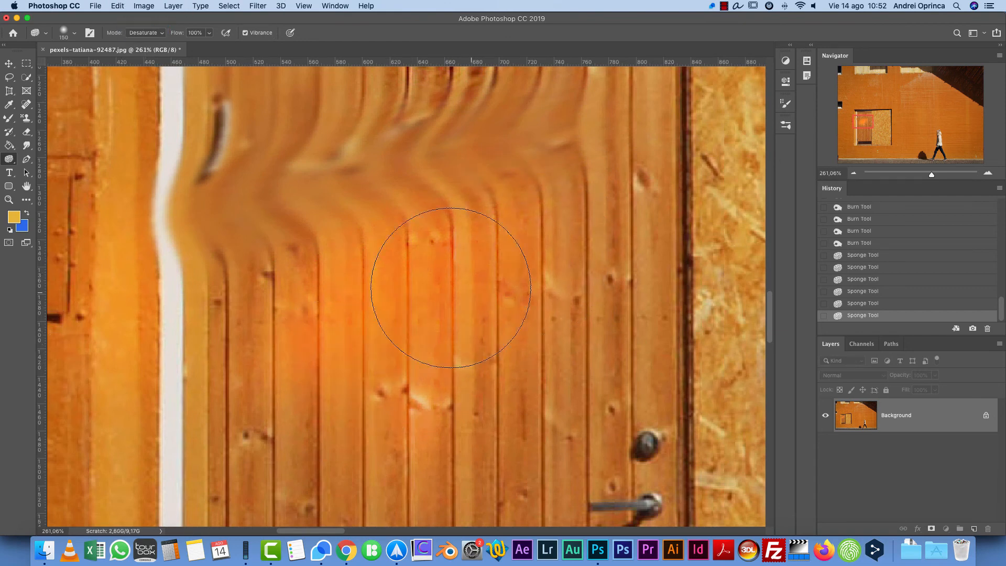
left_click_drag(451, 288, 362, 367)
mouse_move(367, 361)
left_mouse_down()
mouse_move(508, 270)
mouse_move(336, 408)
left_mouse_up()
mouse_move(535, 252)
left_mouse_down()
mouse_move(374, 395)
mouse_move(540, 249)
mouse_move(356, 377)
mouse_move(543, 215)
left_mouse_up()
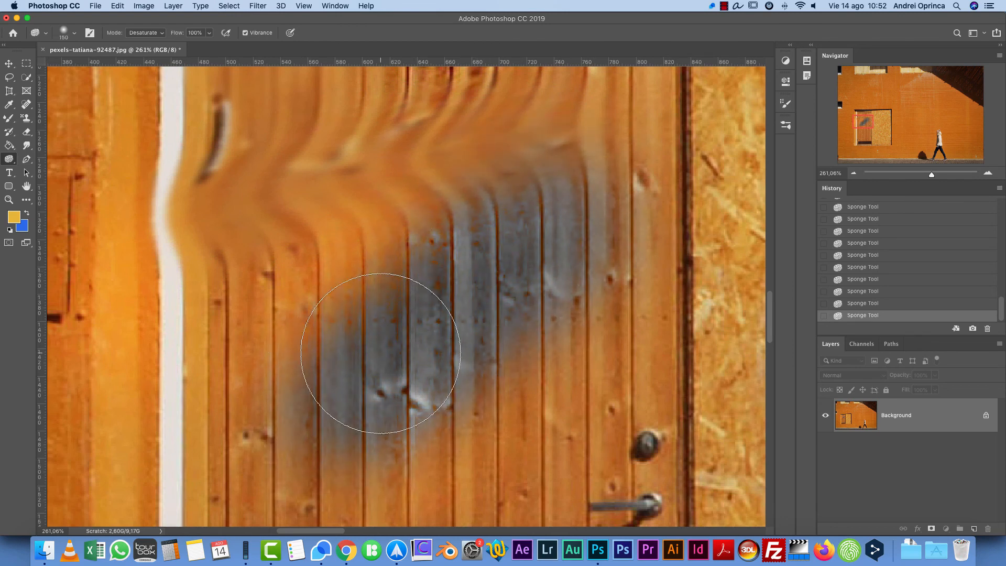
Step: Place a yellow "Lorem Ipsum" type layer in Noto Serif Bold, 300 px, starting over the door
left_click(21, 162)
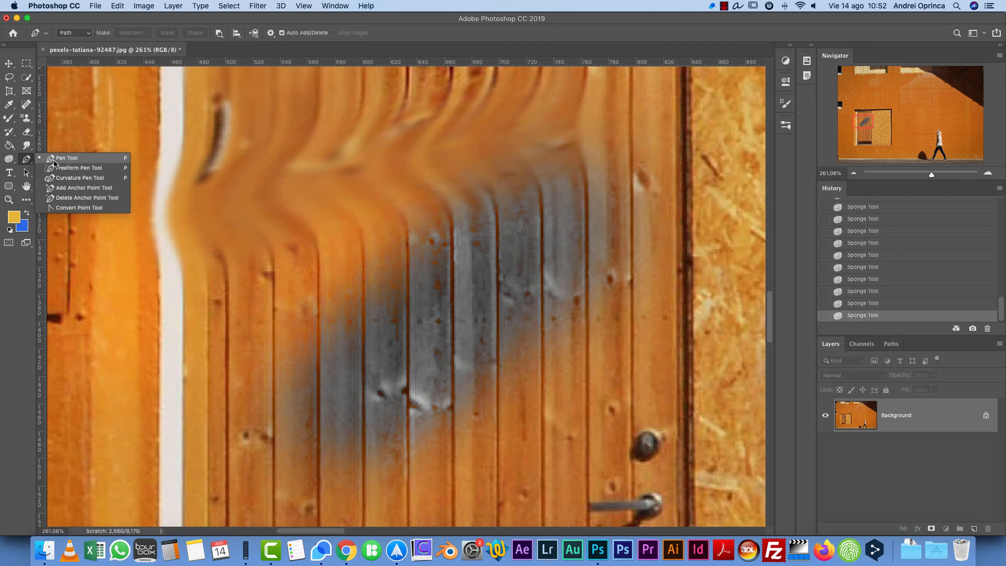
left_click(10, 174)
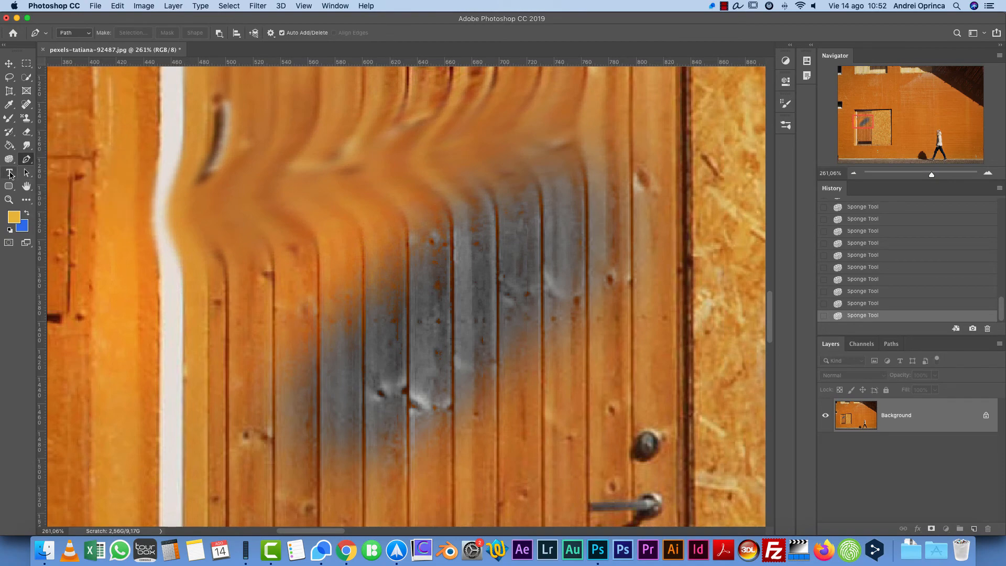
left_click(11, 174)
scroll(516, 305, "down", 1)
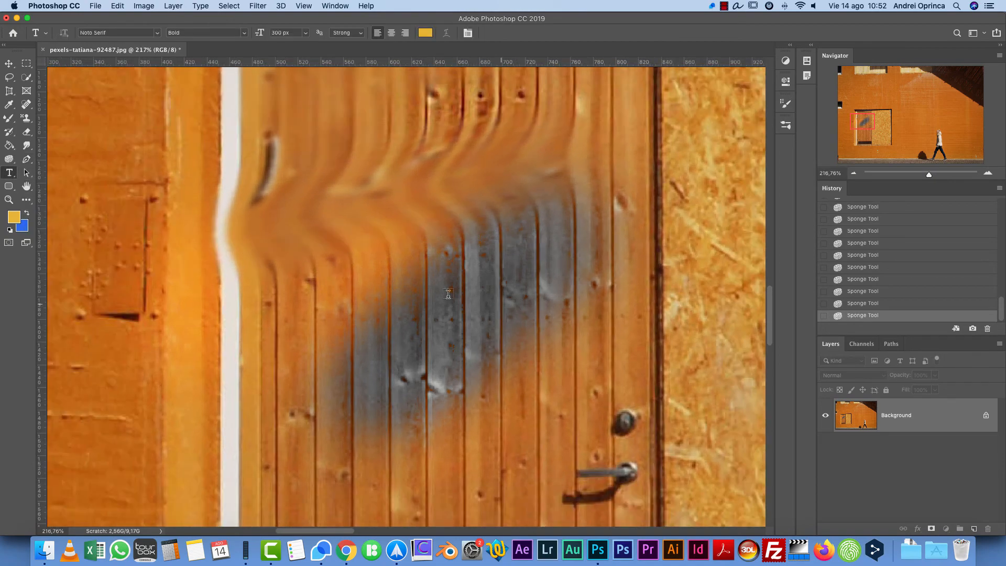
scroll(448, 294, "down", 3)
left_click(404, 300)
scroll(404, 300, "down", 3)
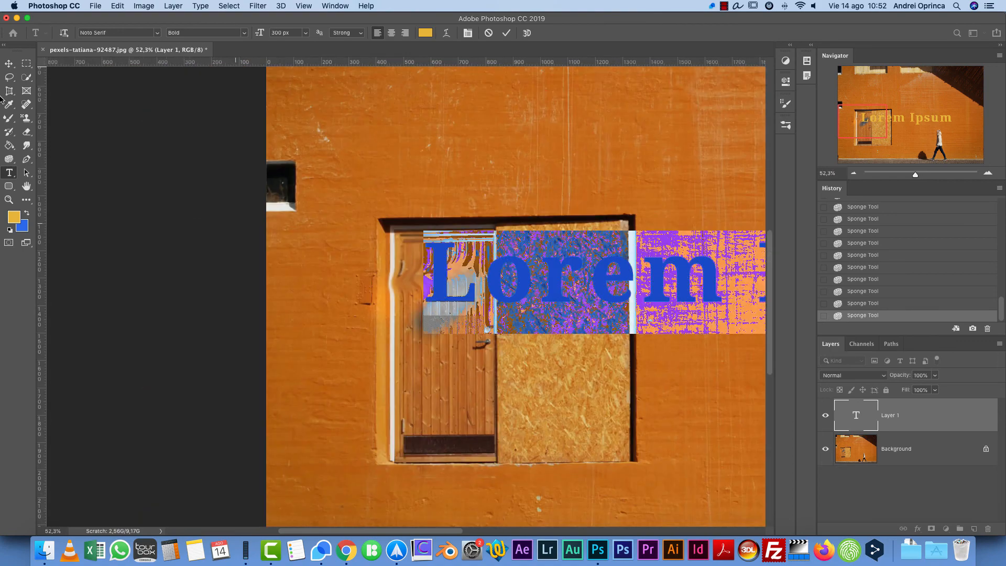
Step: Commit the text and move it up onto the orange wall above the door
left_click(9, 63)
scroll(461, 371, "right", 8)
scroll(461, 370, "up", 3)
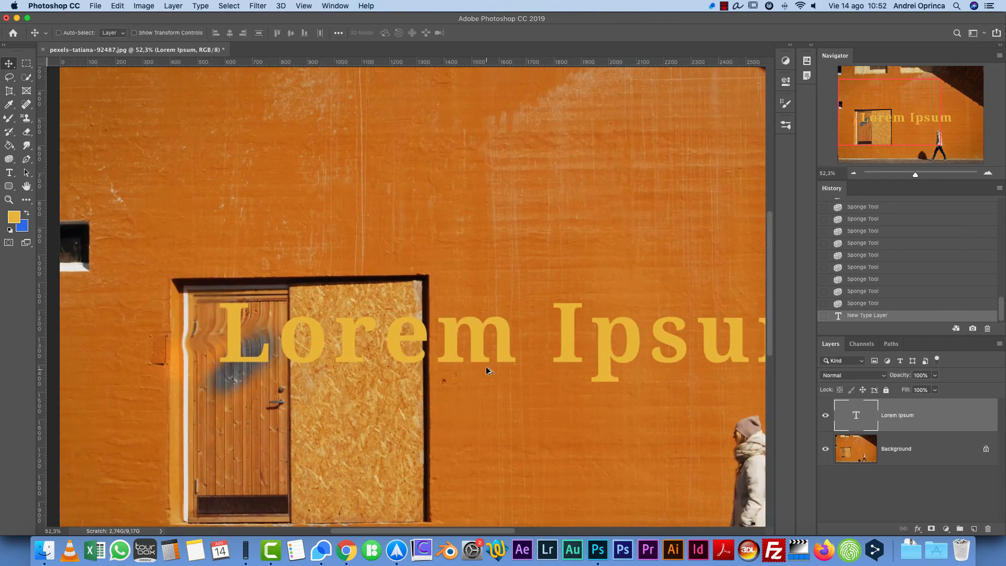
left_click_drag(487, 371, 454, 241)
scroll(454, 241, "down", 1)
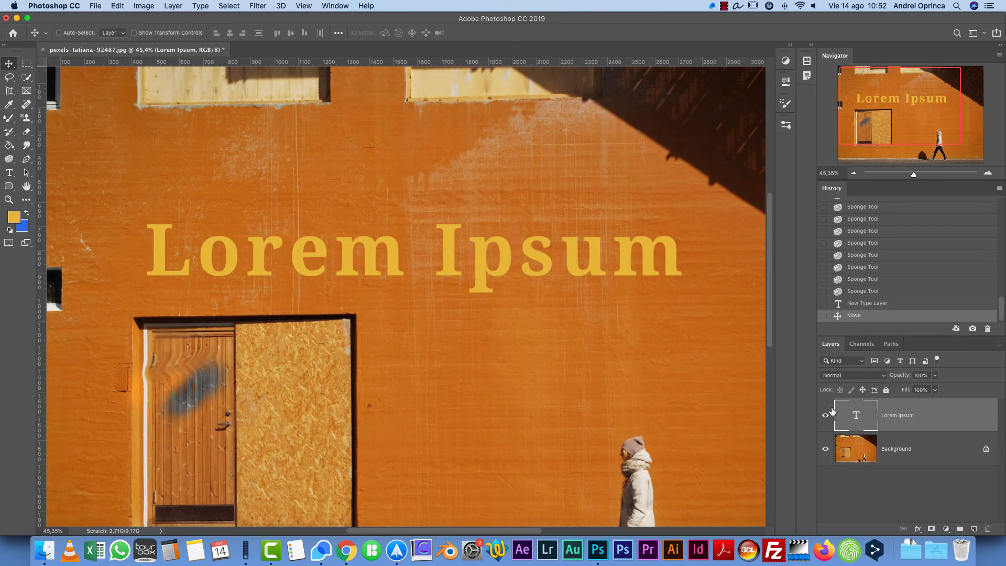
Step: Change the font of the whole Lorem Ipsum text to Alien League 3D Italic
double_click(857, 414)
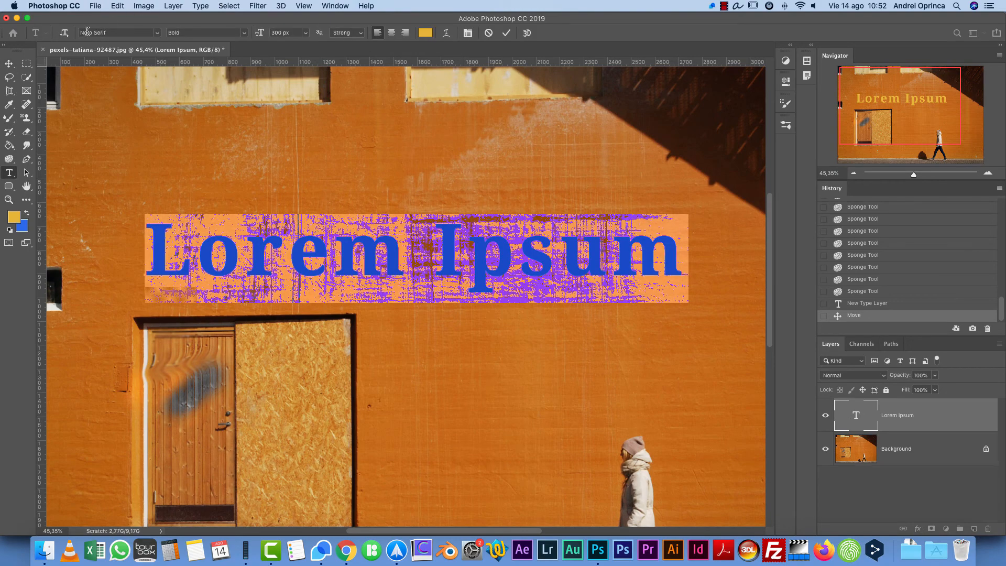
left_click(156, 35)
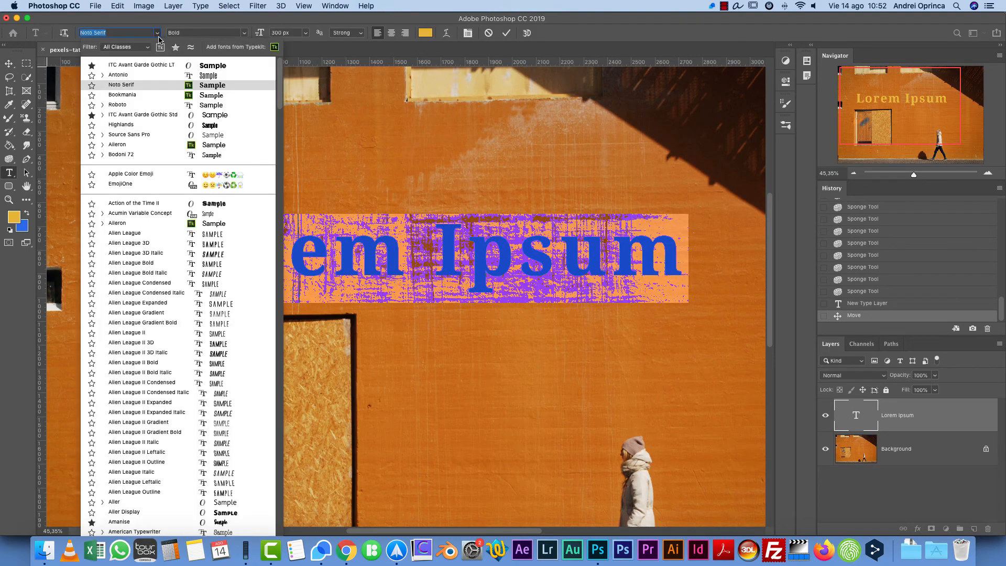
left_click(148, 253)
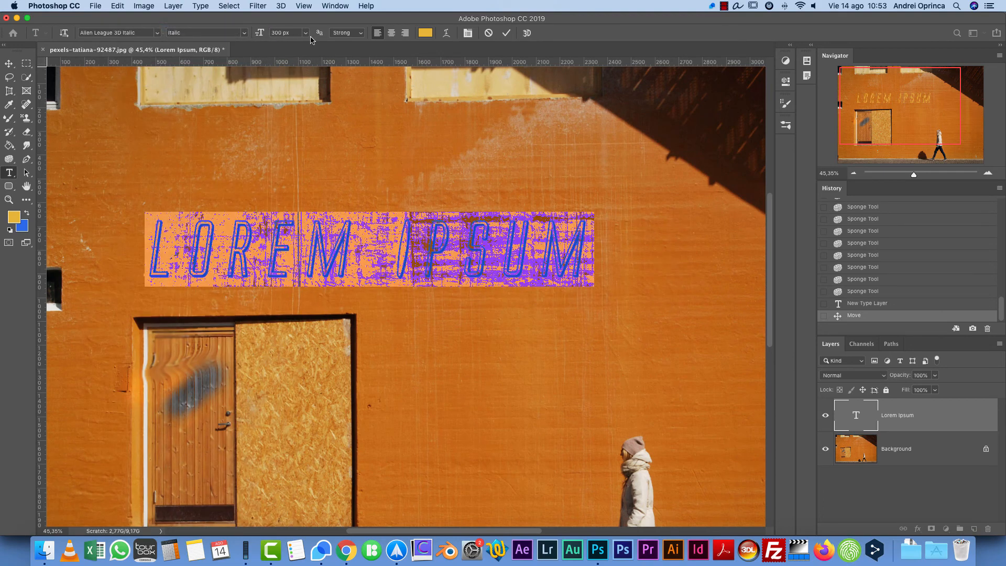
Step: Set the tracking of the Lorem Ipsum text to 0 in the character settings
left_click(468, 34)
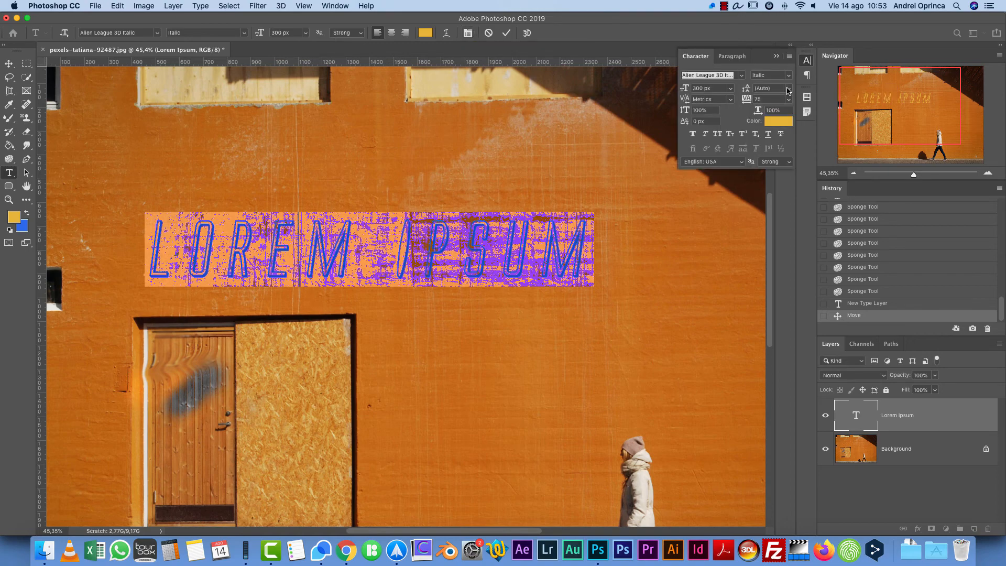
left_click(789, 99)
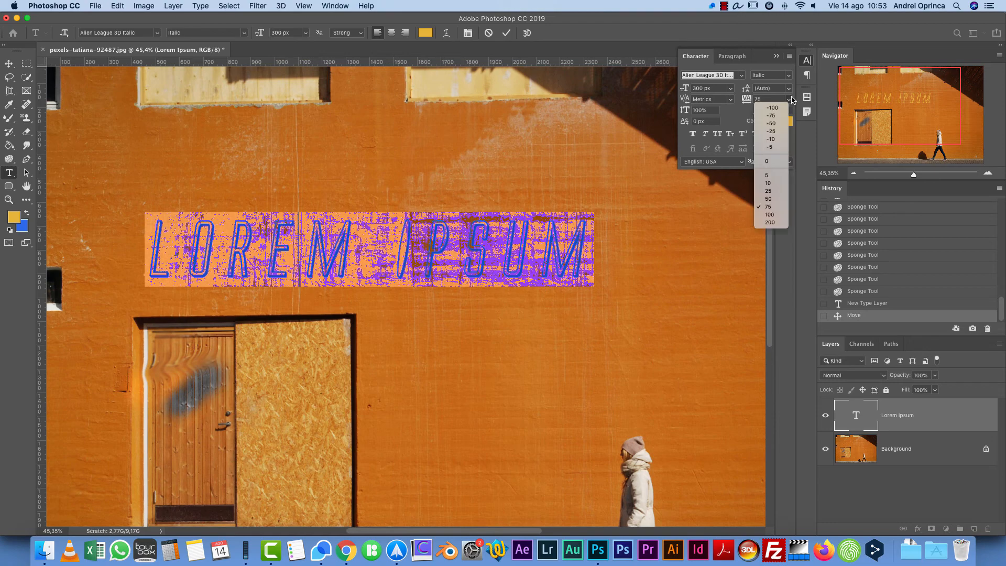
left_click(781, 160)
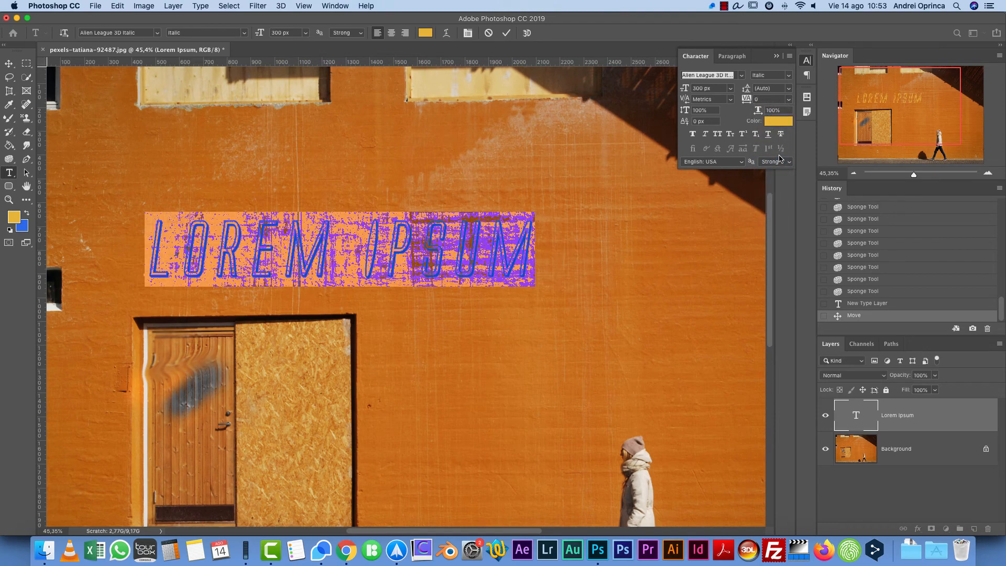
Step: Try Small Caps on the Lorem Ipsum text, restore its normal capitals and open the leading options
left_click(733, 135)
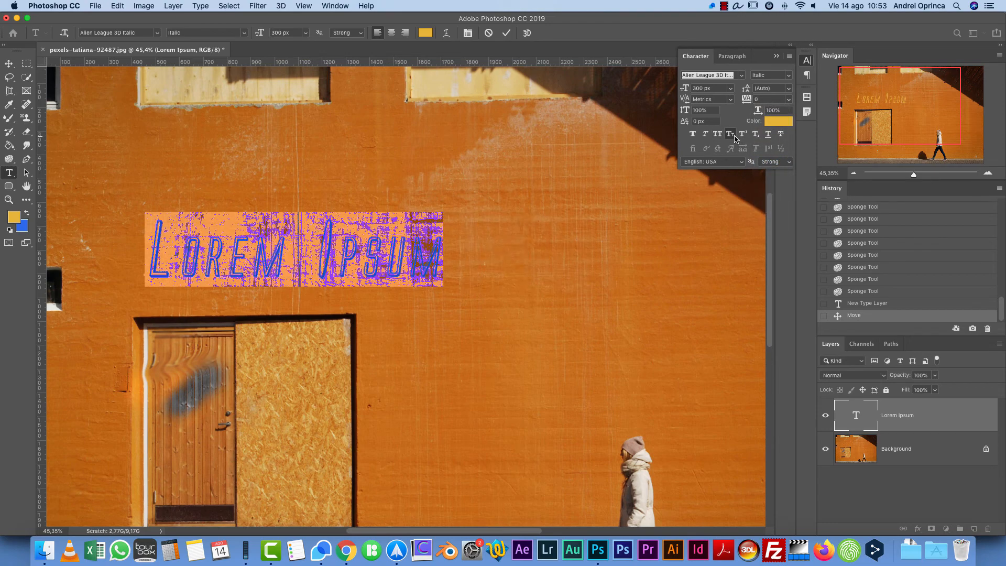
left_click(734, 136)
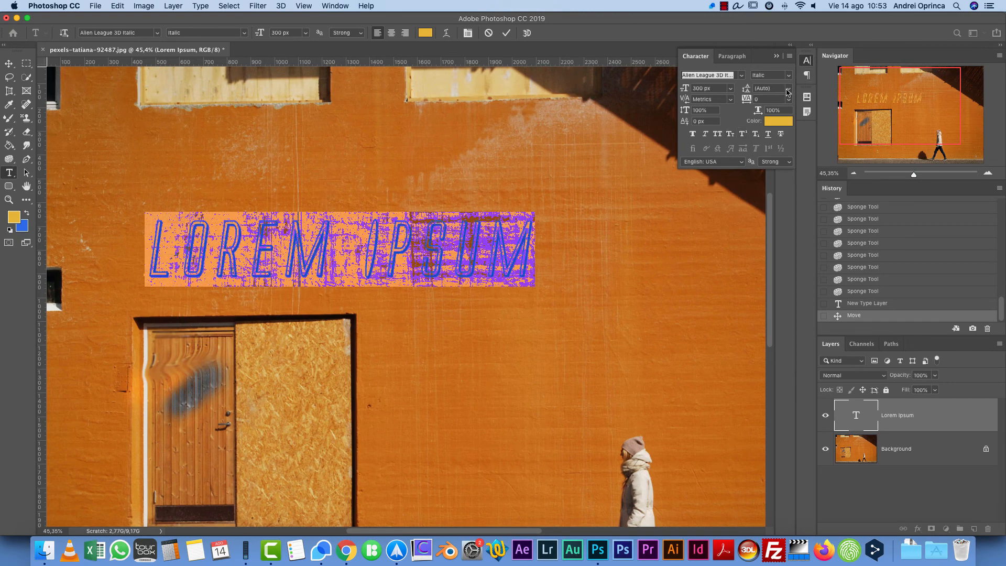
left_click(788, 90)
left_click(784, 132)
Step: Close the character settings, delete the Lorem Ipsum layer and switch to the path selection tool
left_click(777, 57)
left_click_drag(972, 426, 988, 528)
left_click_drag(23, 174, 43, 177)
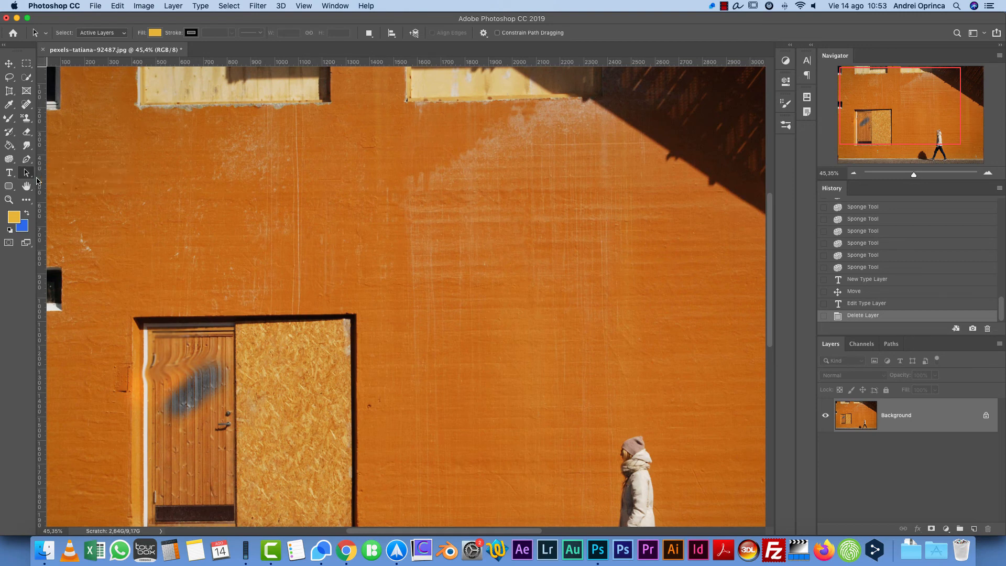
Step: Draw a yellow rectangle about 1410 × 525 px above the door and a 120 px radius rounded rectangle about 624 × 534 px beside it
left_click_drag(9, 187, 52, 187)
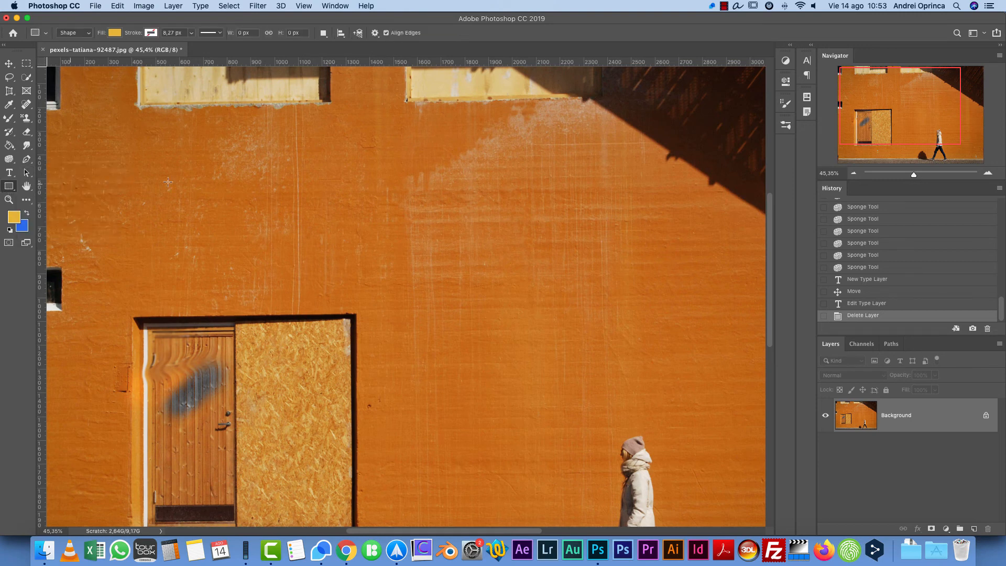
left_click_drag(237, 170, 572, 294)
left_click(13, 189)
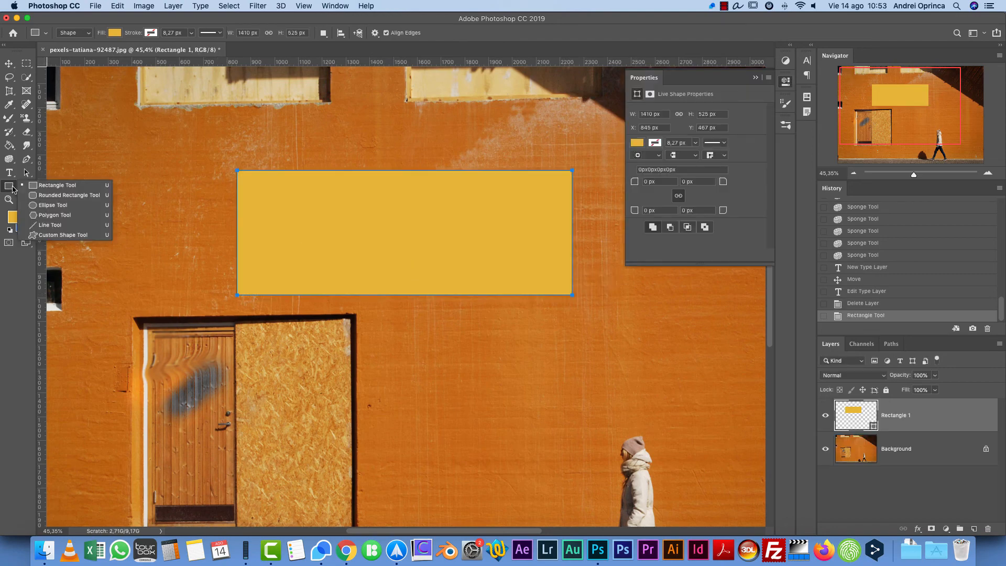
left_click_drag(9, 189, 57, 195)
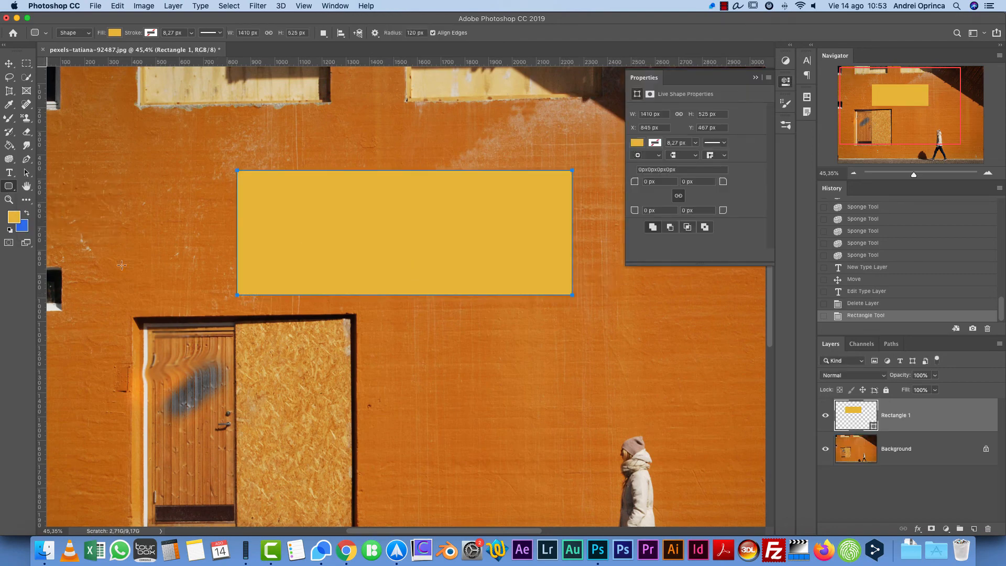
left_click_drag(357, 347, 505, 475)
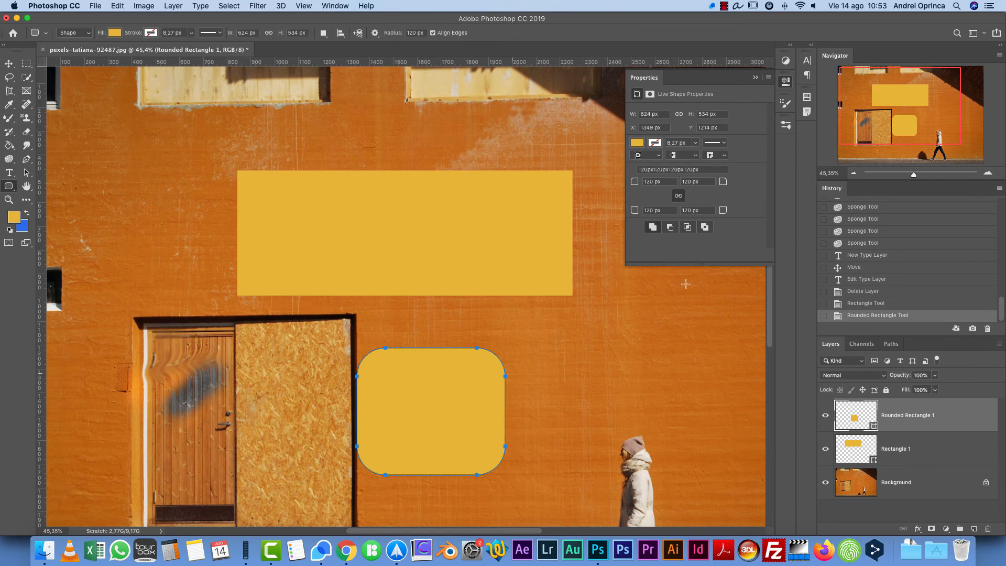
Step: Close the shape properties and delete both the rectangle and rounded rectangle layers
left_click(755, 77)
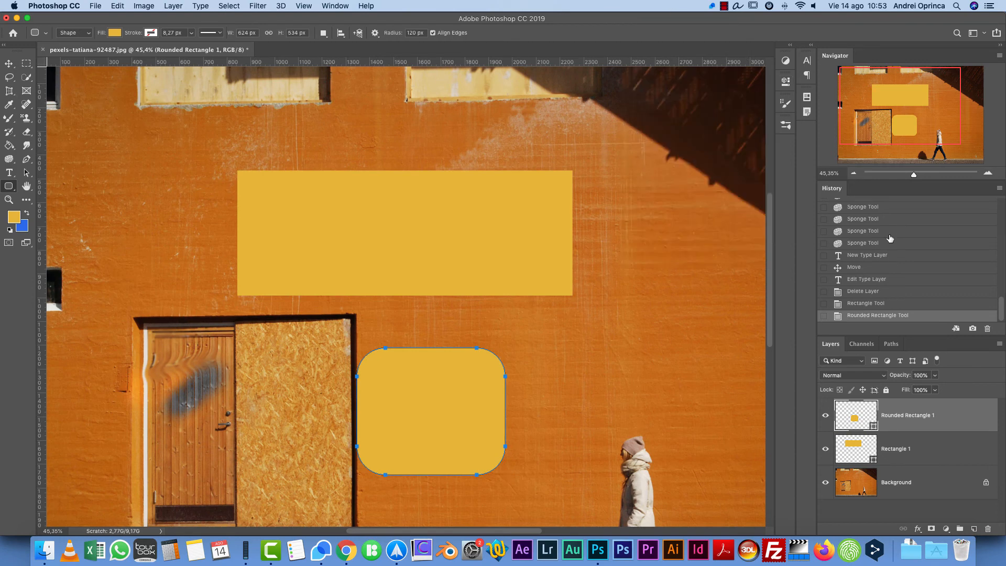
left_click_drag(974, 449, 988, 528)
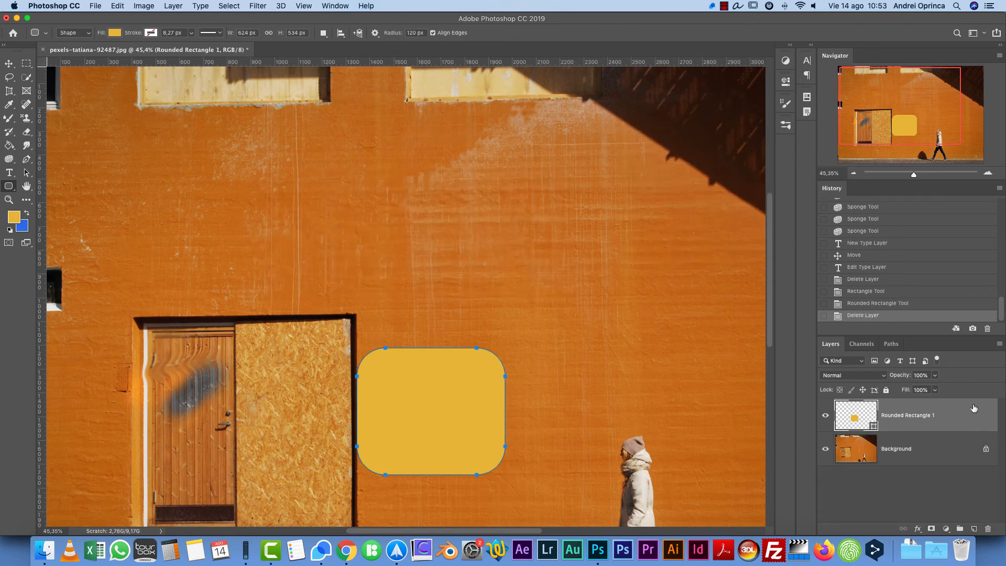
left_click_drag(974, 408, 988, 529)
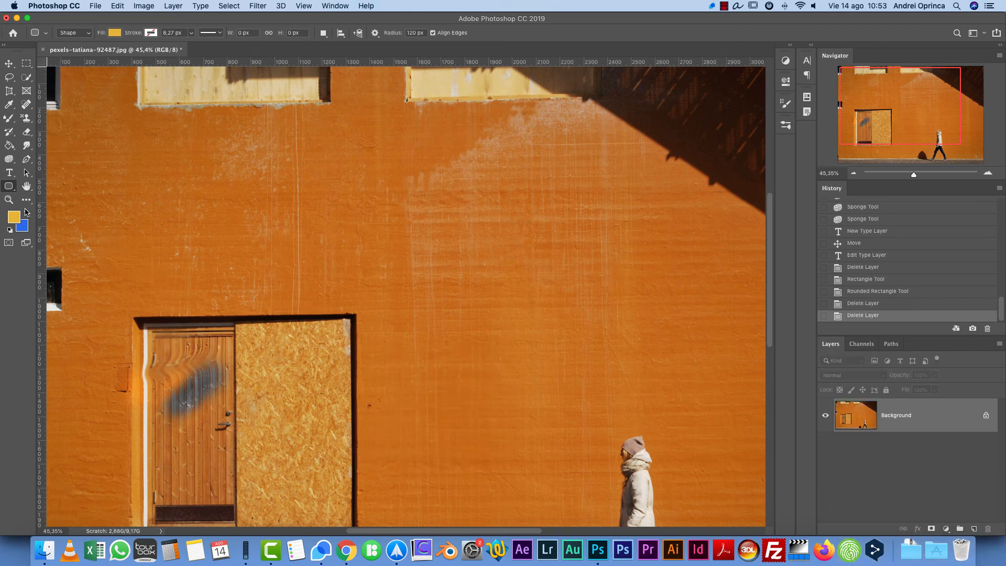
Step: Rotate the canvas view counterclockwise to about -51° with the Rotate View tool
left_click(26, 187)
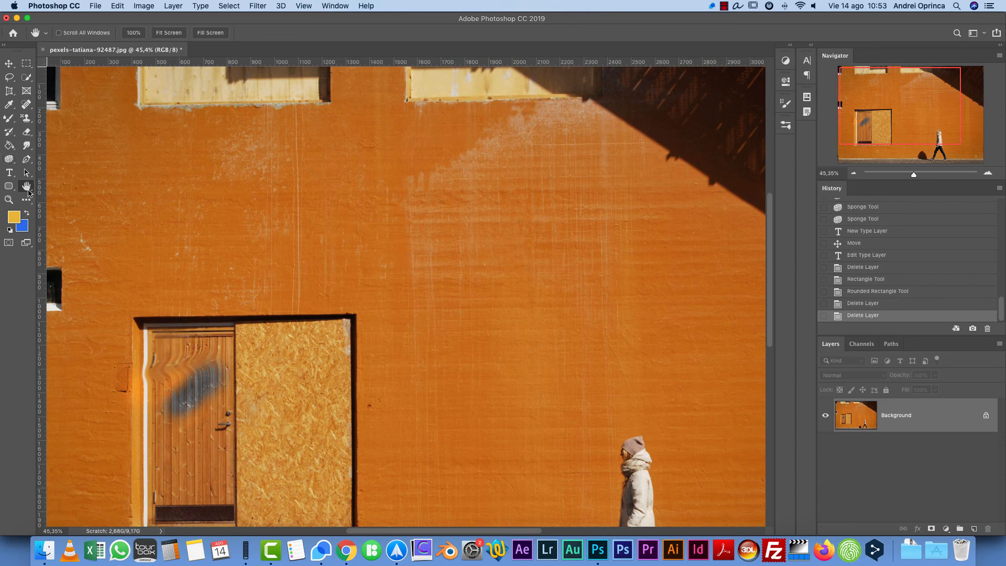
left_click(28, 191)
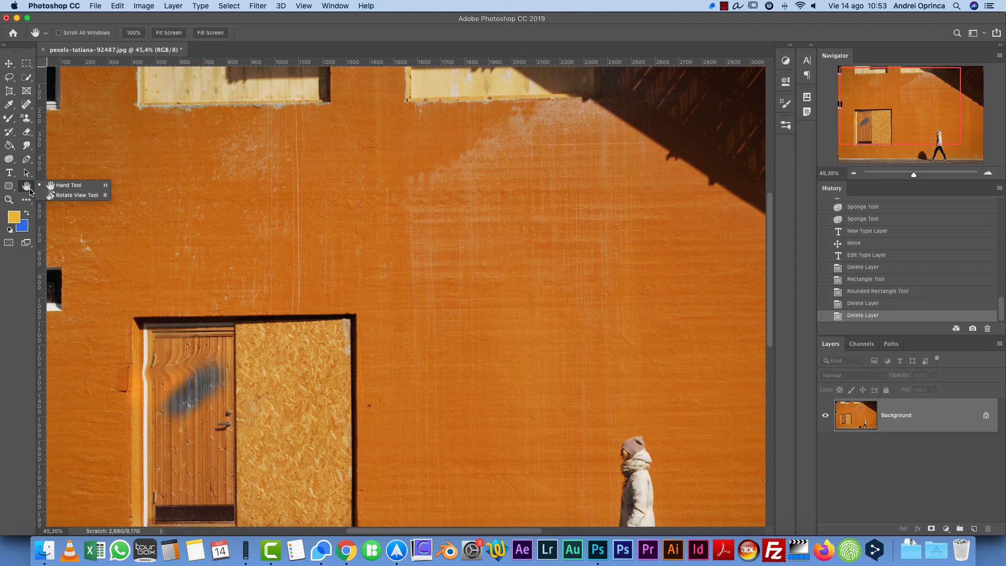
left_click(59, 195)
scroll(316, 241, "down", 3)
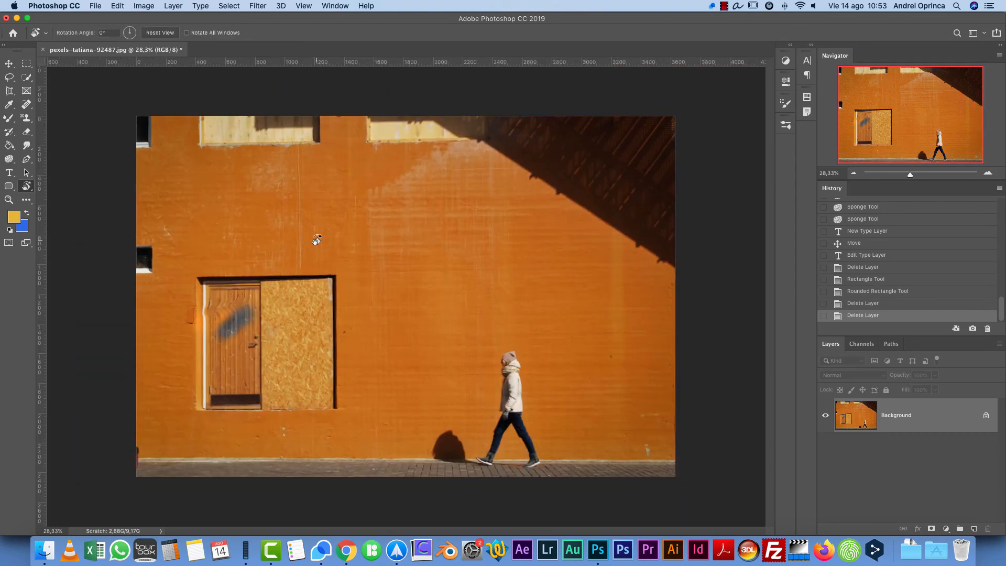
left_click_drag(313, 164, 257, 296)
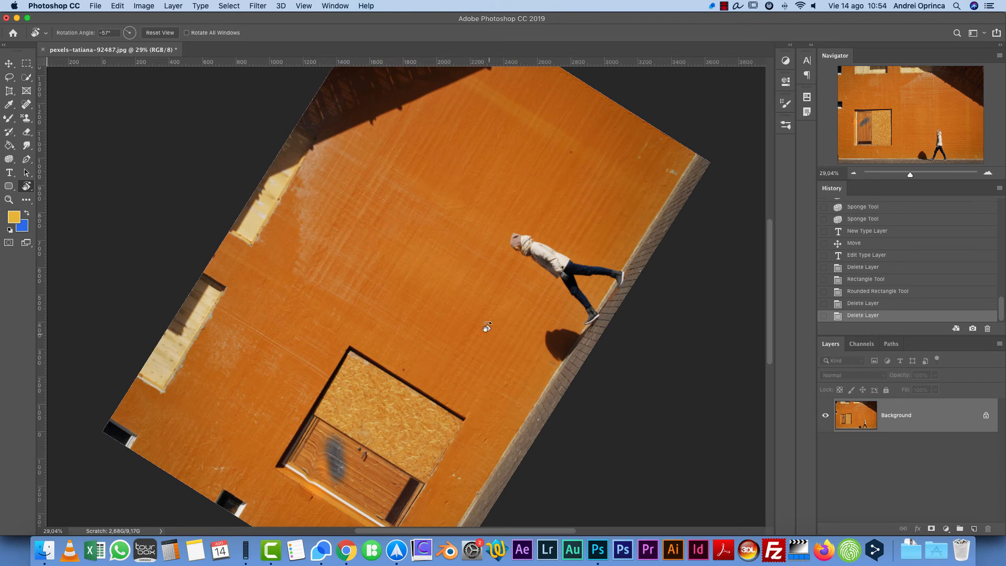
left_click_drag(362, 263, 354, 236)
Step: Inspect the walking woman in the rotated view, then reset the view rotation to upright
scroll(643, 244, "up", 5)
scroll(423, 236, "up", 2)
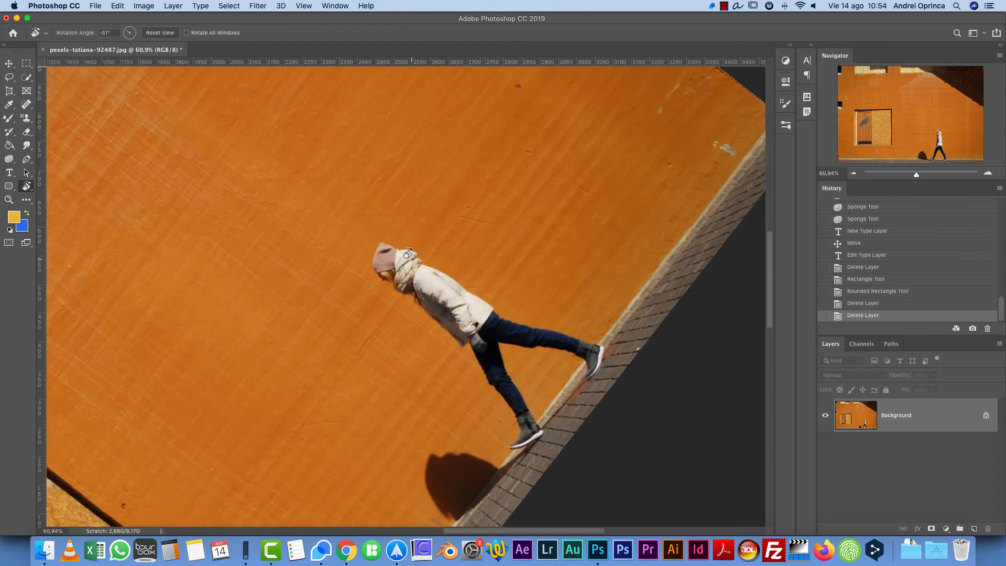
scroll(383, 283, "down", 5)
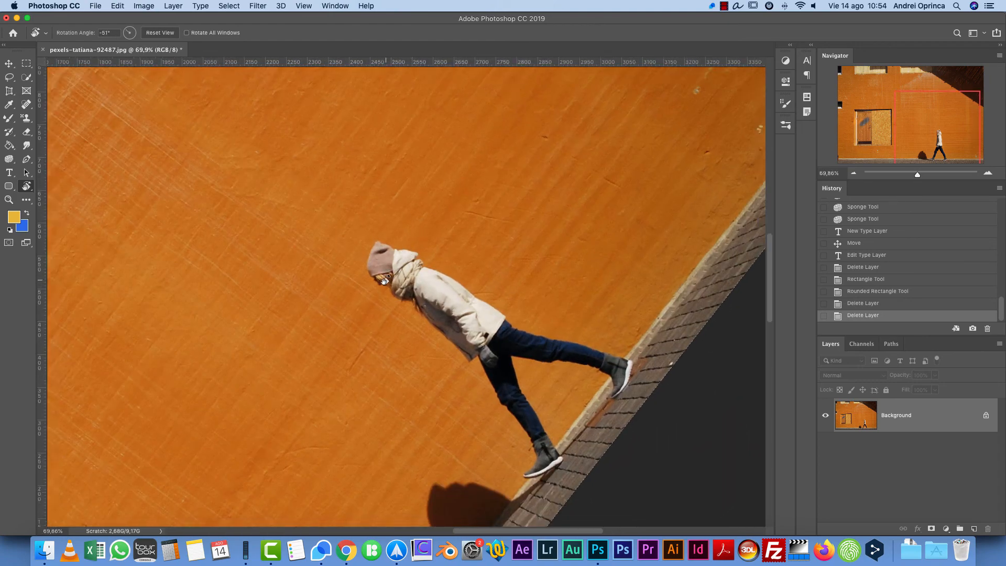
scroll(387, 279, "down", 2)
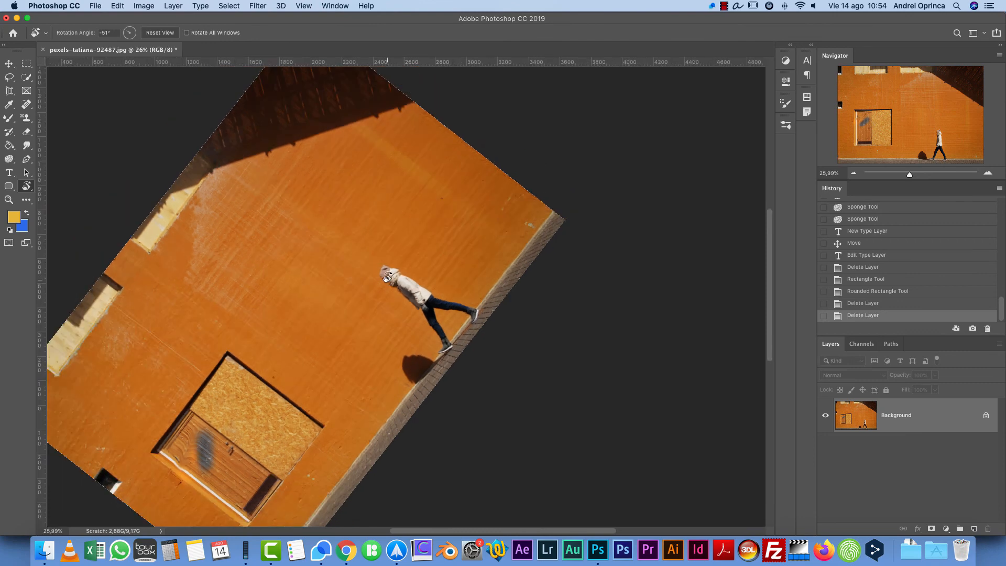
scroll(310, 343, "left", 5)
scroll(309, 344, "down", 3)
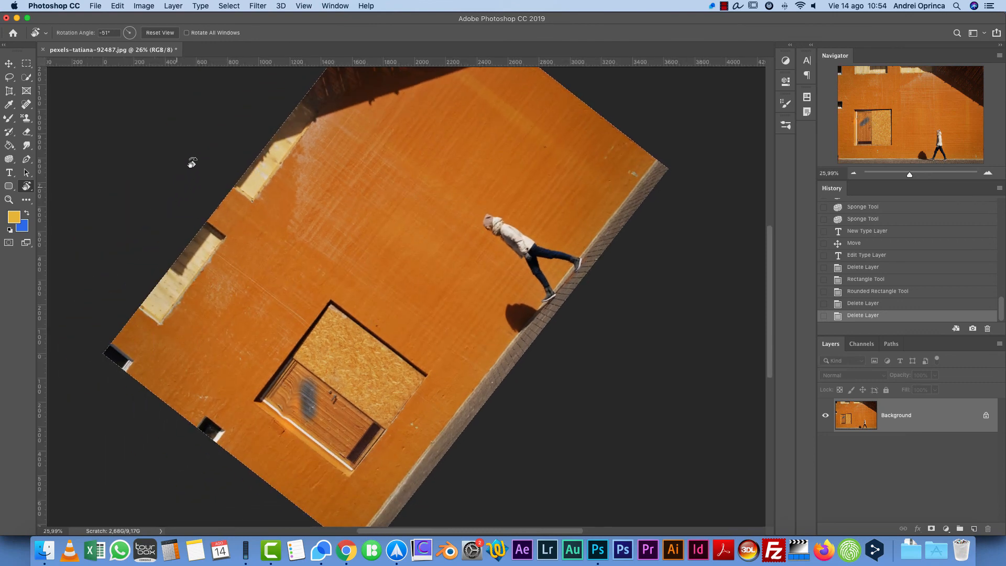
left_click(160, 33)
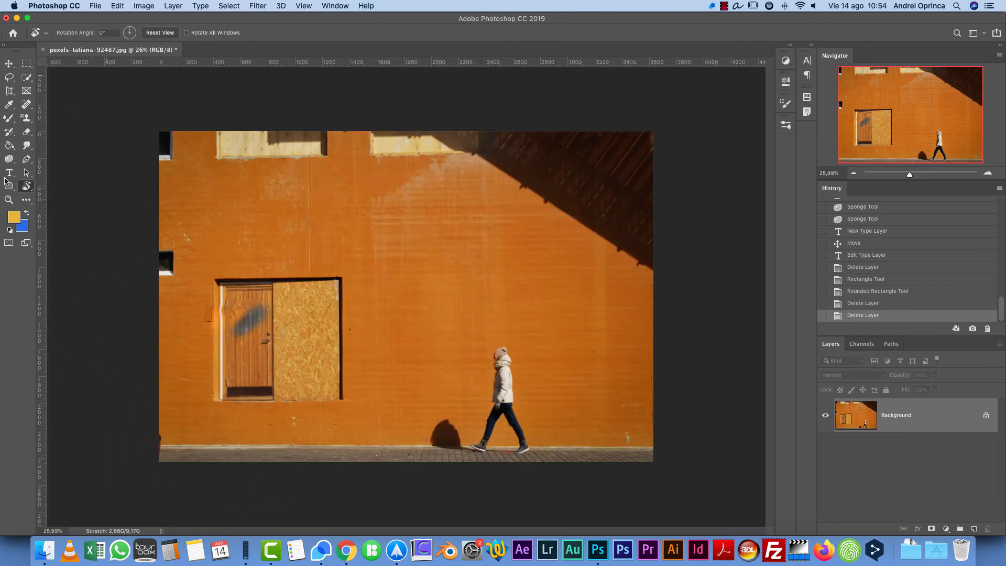
Step: Show the Zoom tool, switch to the Move tool and zoom in and out of the photo
left_click(9, 199)
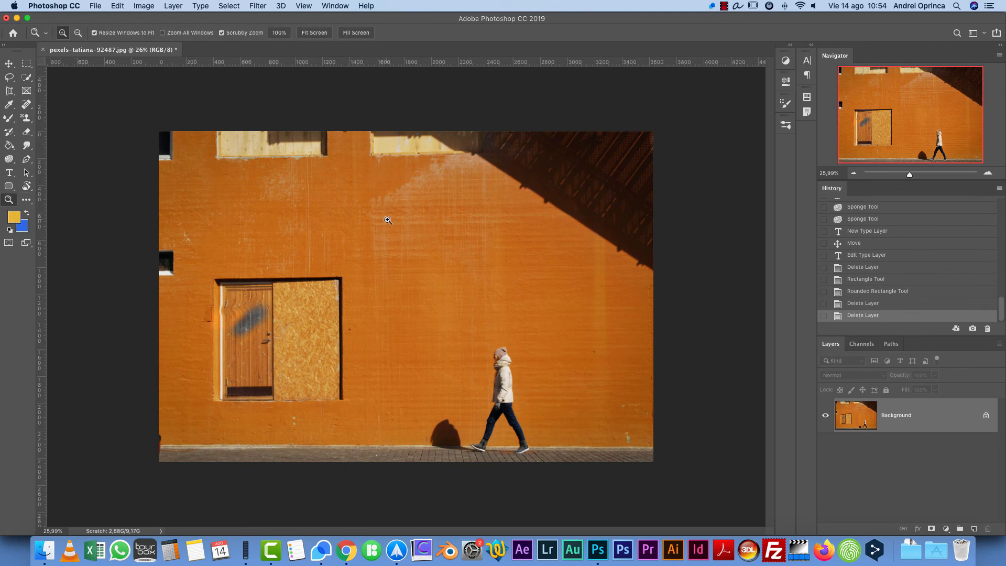
left_click(10, 63)
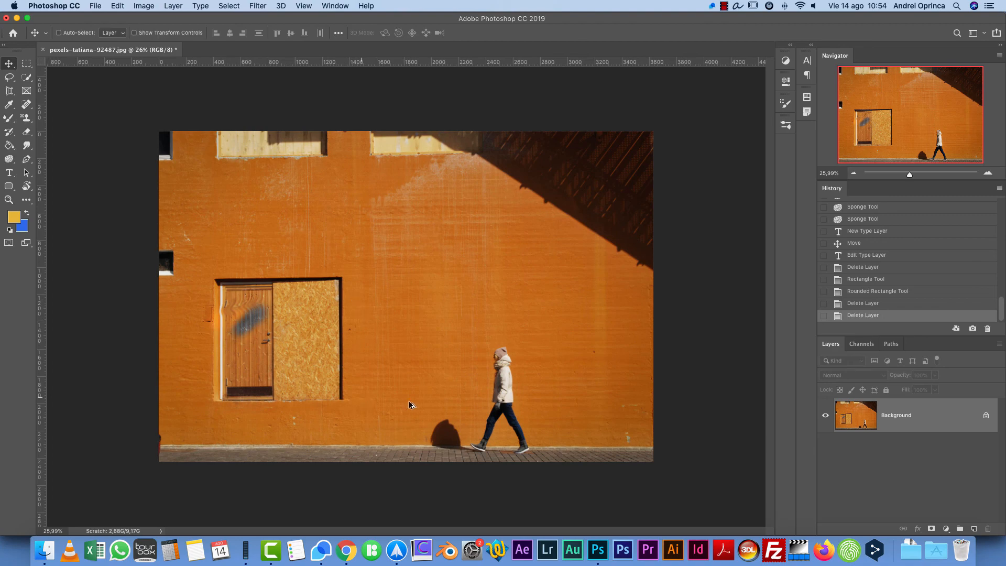
scroll(424, 254, "down", 5)
scroll(423, 254, "up", 5)
scroll(423, 253, "down", 5)
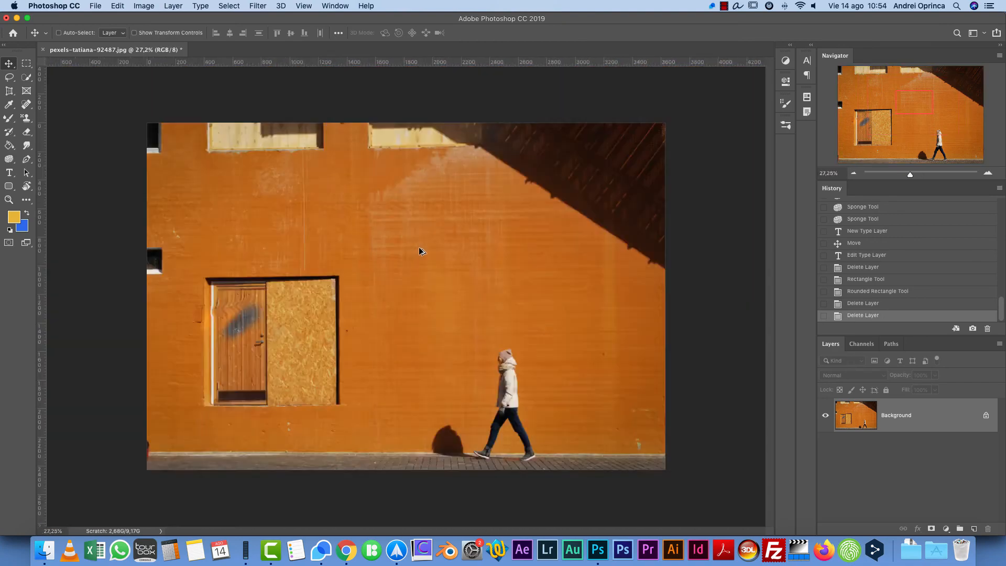
scroll(422, 252, "up", 5)
scroll(420, 253, "down", 1)
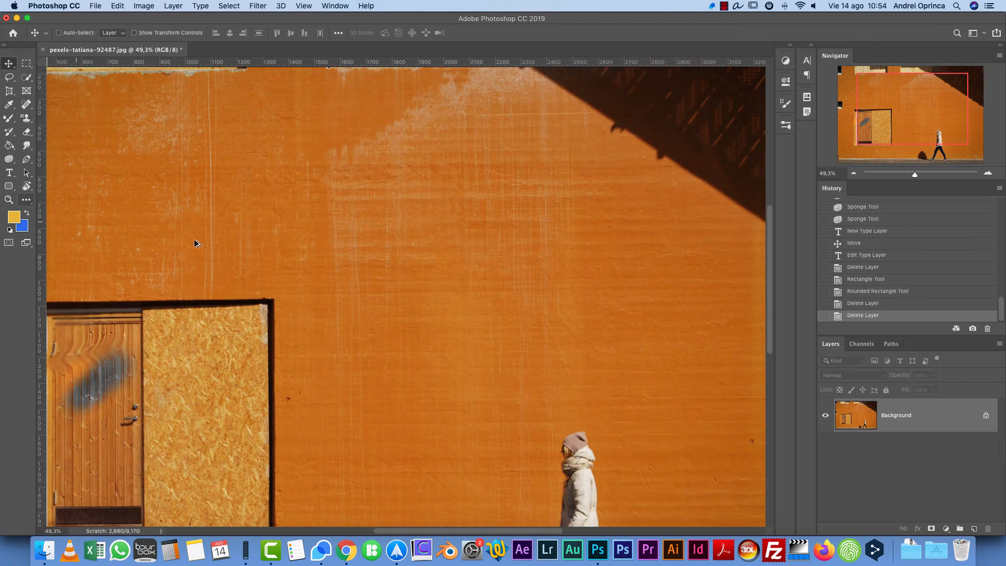
scroll(194, 243, "down", 2)
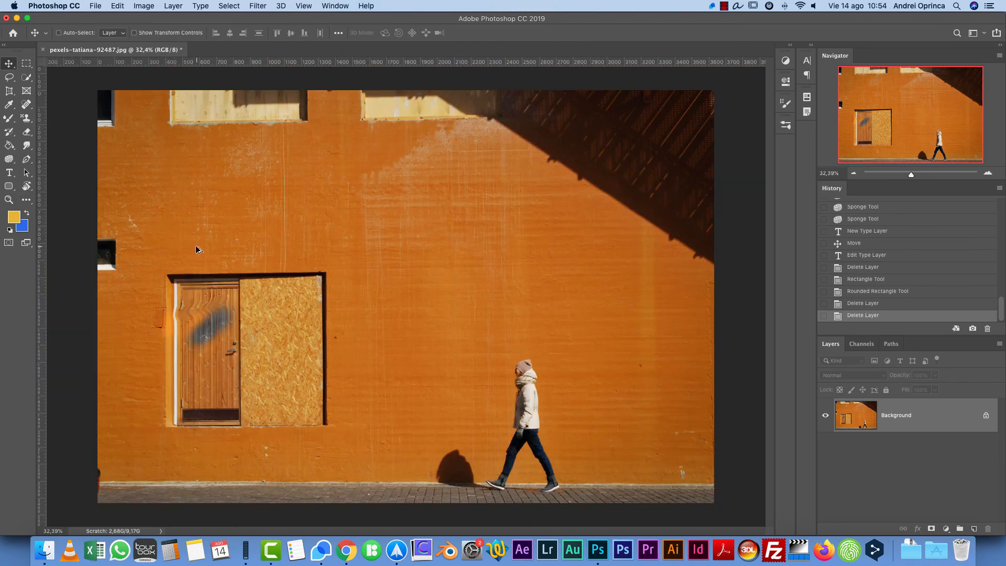
Step: Swap the yellow foreground and blue background colors back and forth several times
left_click(27, 214)
left_click(28, 214)
left_click(28, 215)
left_click(28, 215)
key("x")
key("x")
key("x")
key("x")
Step: Reset the foreground and background colors to default black and white, and swap them back and forth once
key("d")
key("x")
key("x")
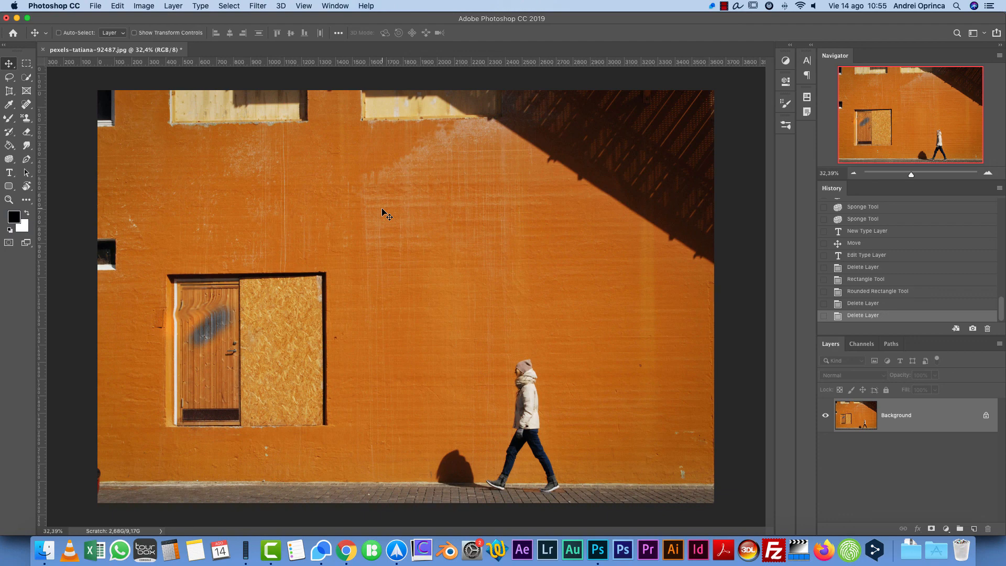
Step: Enter Quick Mask mode and activate the regular Brush tool instead of the Mixer Brush
left_click(9, 243)
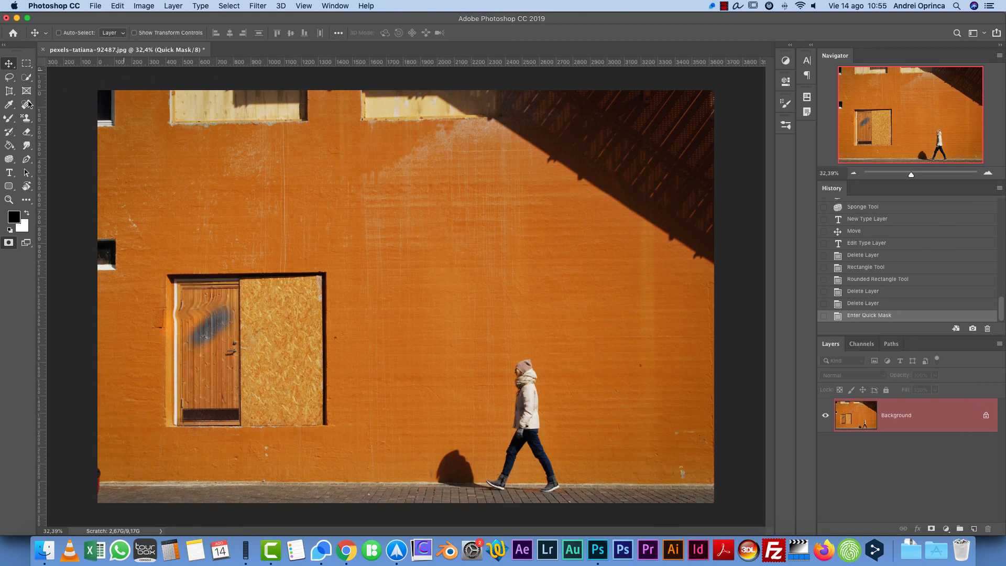
left_click(27, 119)
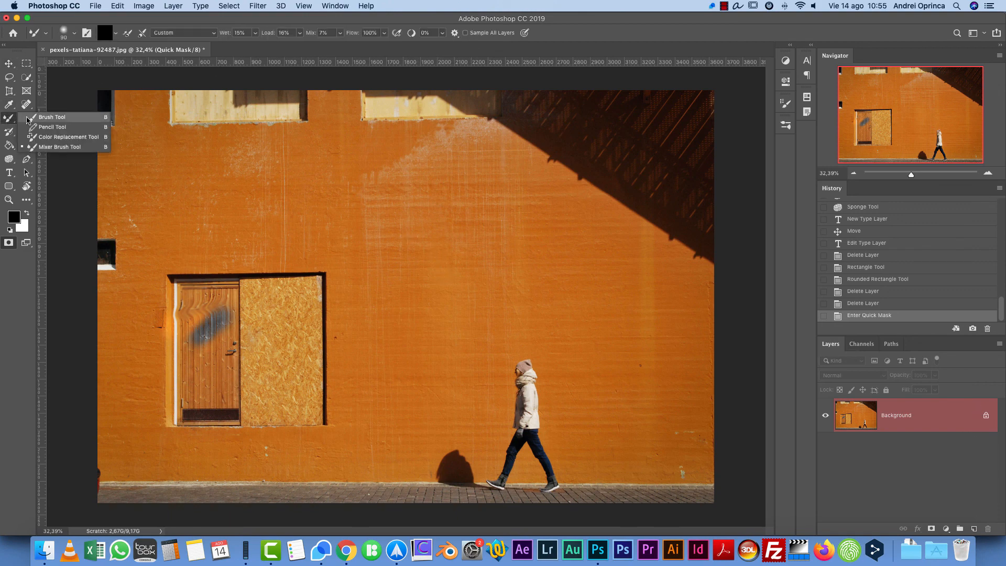
left_click(48, 117)
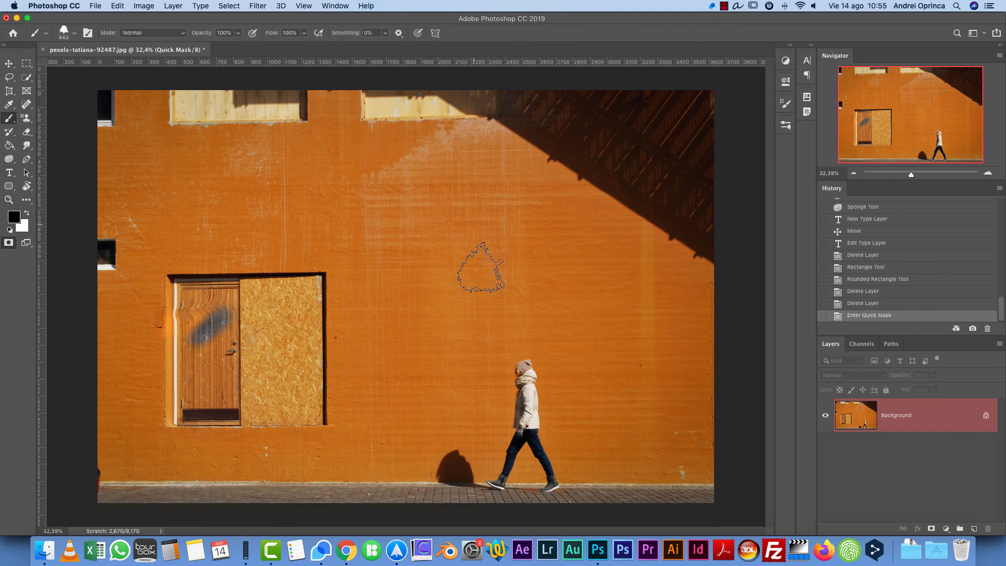
Step: Choose the soft "Circular difuso" brush from the "Pinceles generales" preset group
right_click(460, 223)
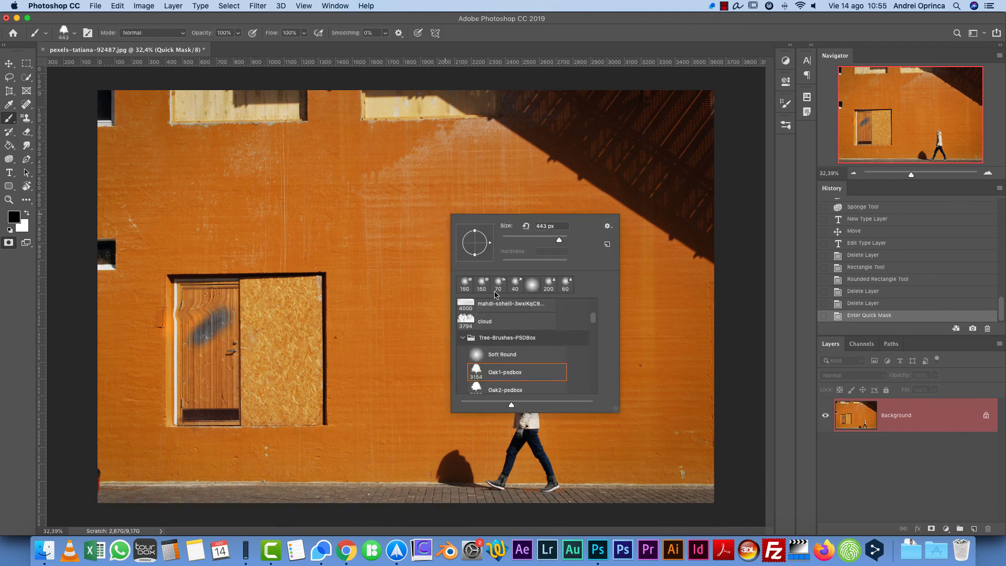
scroll(520, 332, "up", 10)
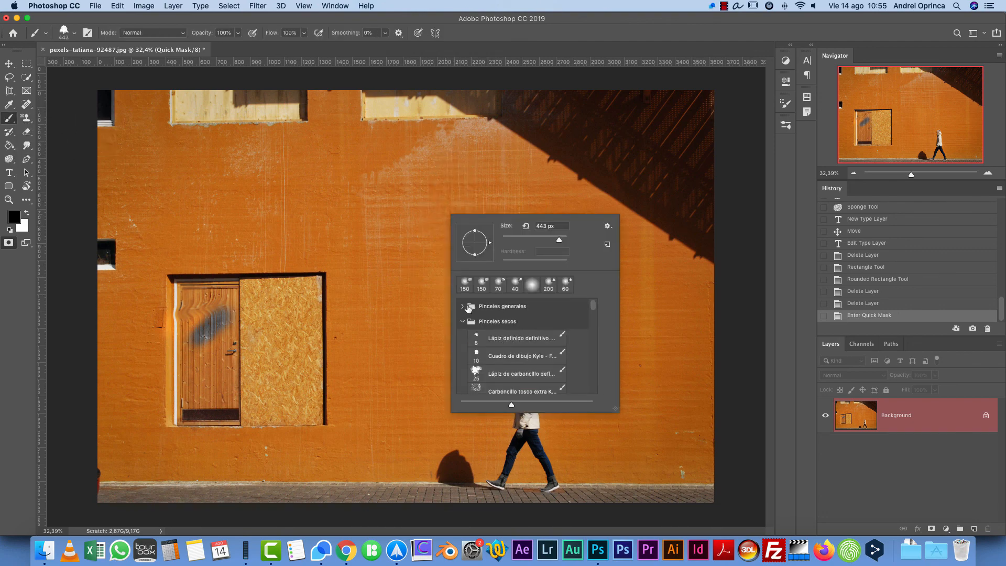
left_click(462, 307)
left_click(498, 323)
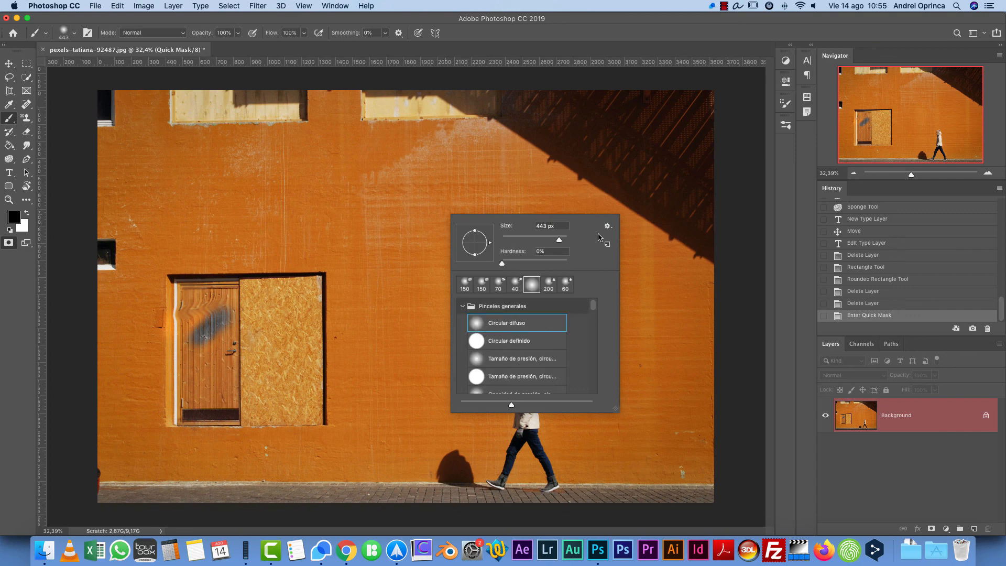
left_click(947, 421)
Step: Paint a black mask stroke on the wall around the woman's head and undo it
mouse_move(518, 297)
left_mouse_down()
mouse_move(494, 297)
mouse_move(464, 365)
left_mouse_up()
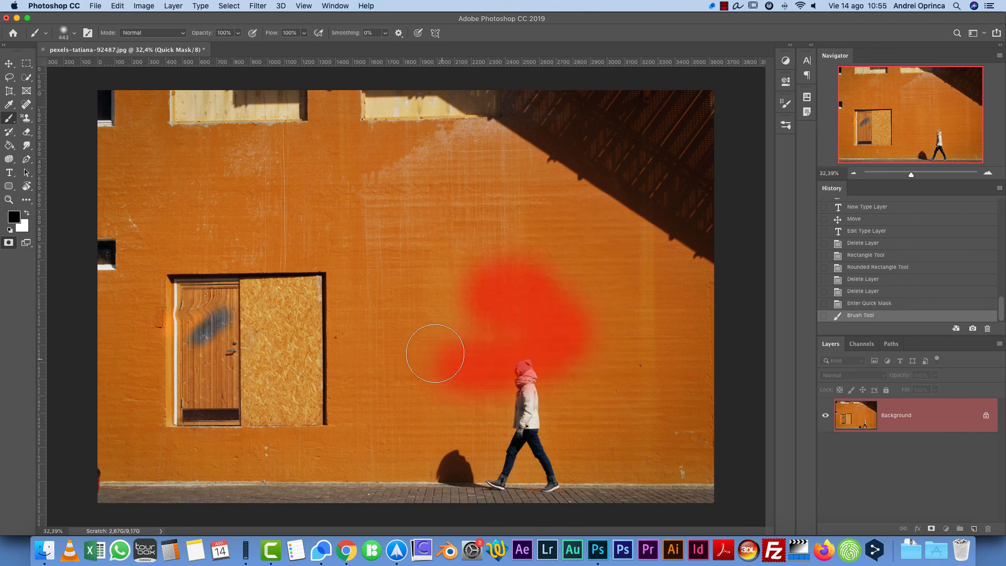
key("cmd+z")
Step: Set the foreground color to gray 6e6e6e and paint a semi-transparent mask over the wall and shadow above the woman
left_click(13, 216)
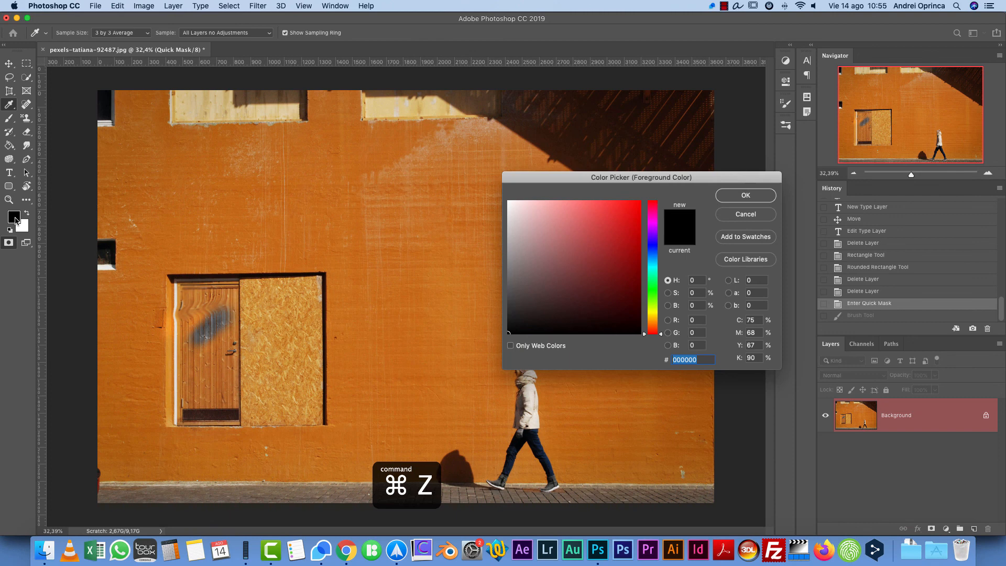
left_click(483, 255)
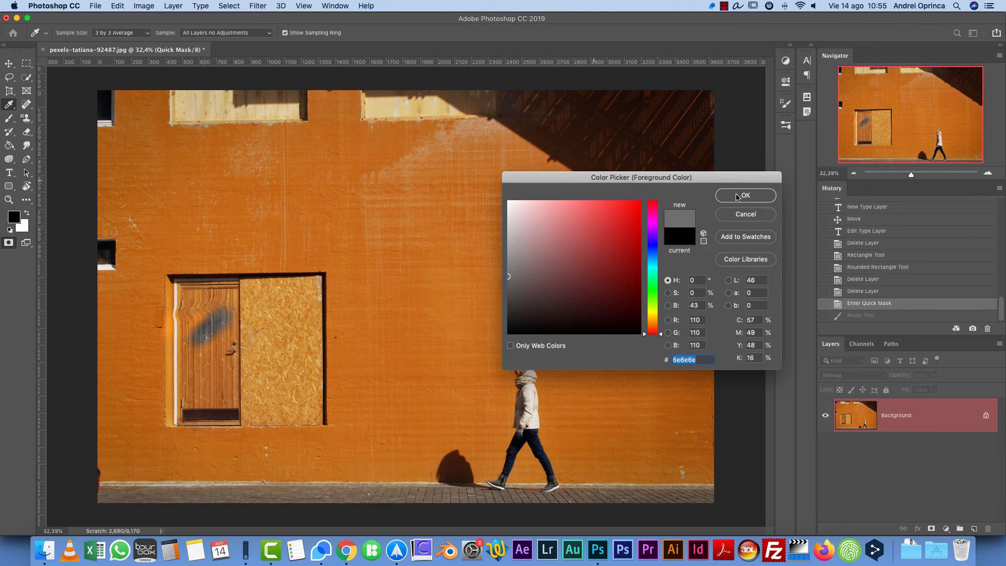
left_click(737, 196)
mouse_move(545, 157)
left_mouse_down()
mouse_move(627, 200)
mouse_move(502, 310)
mouse_move(548, 259)
left_mouse_up()
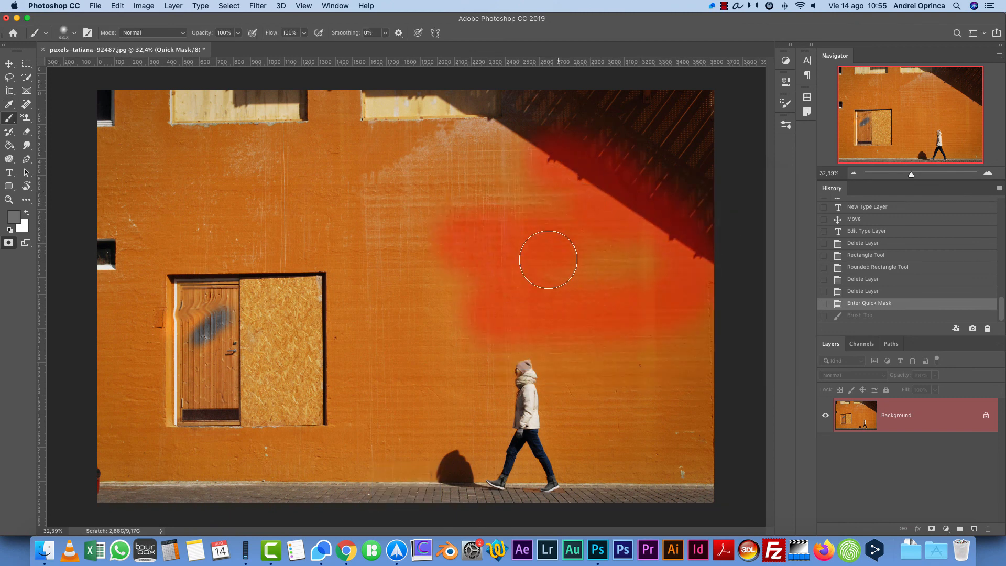
Step: Paint a mask in black 000000 over the woman's upper body and the wall beside her, and exit Quick Mask mode
left_click(12, 217)
left_click_drag(564, 304, 488, 341)
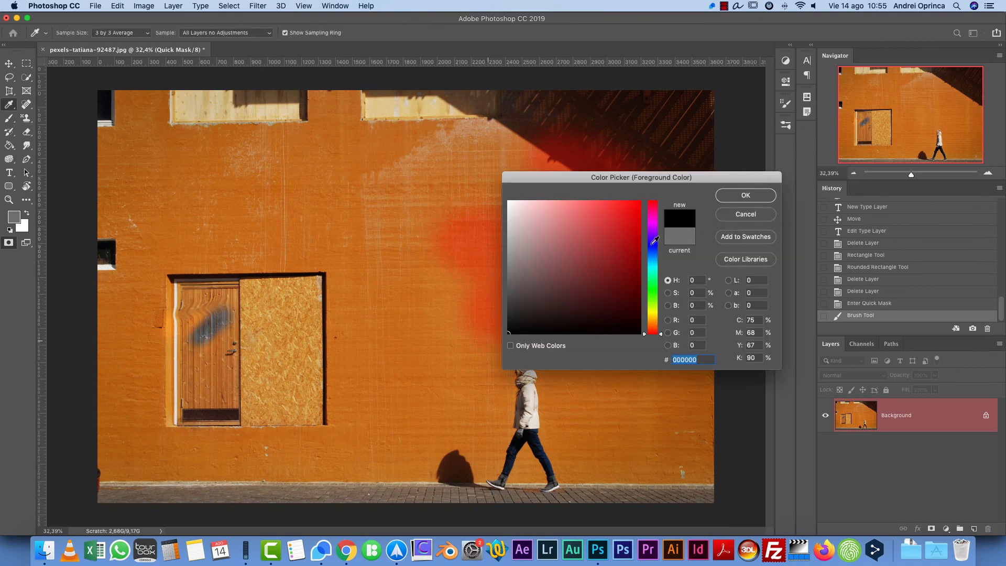
left_click(744, 195)
mouse_move(527, 374)
left_mouse_down()
mouse_move(470, 372)
mouse_move(415, 352)
mouse_move(541, 386)
mouse_move(417, 340)
mouse_move(561, 367)
left_mouse_up()
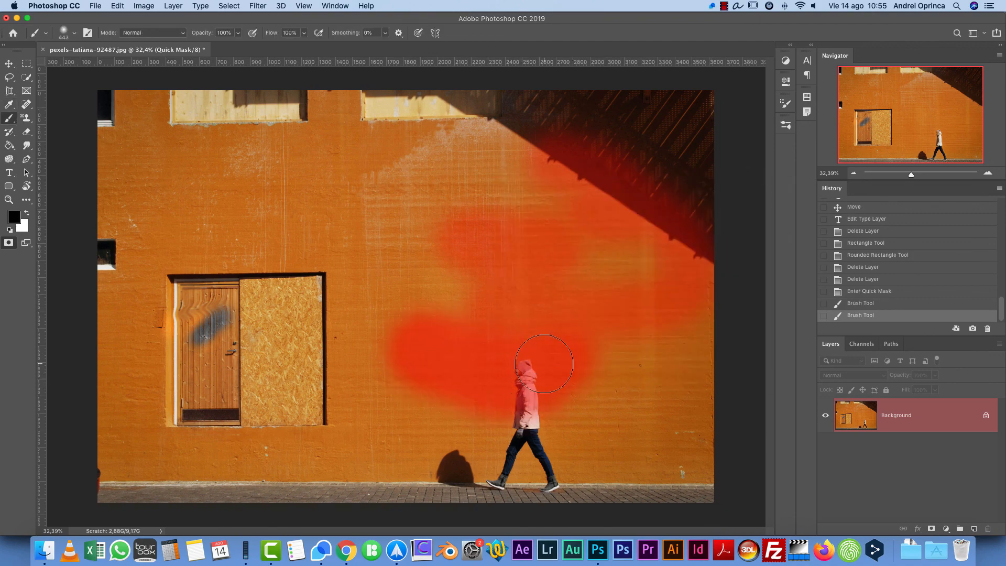
left_click(8, 243)
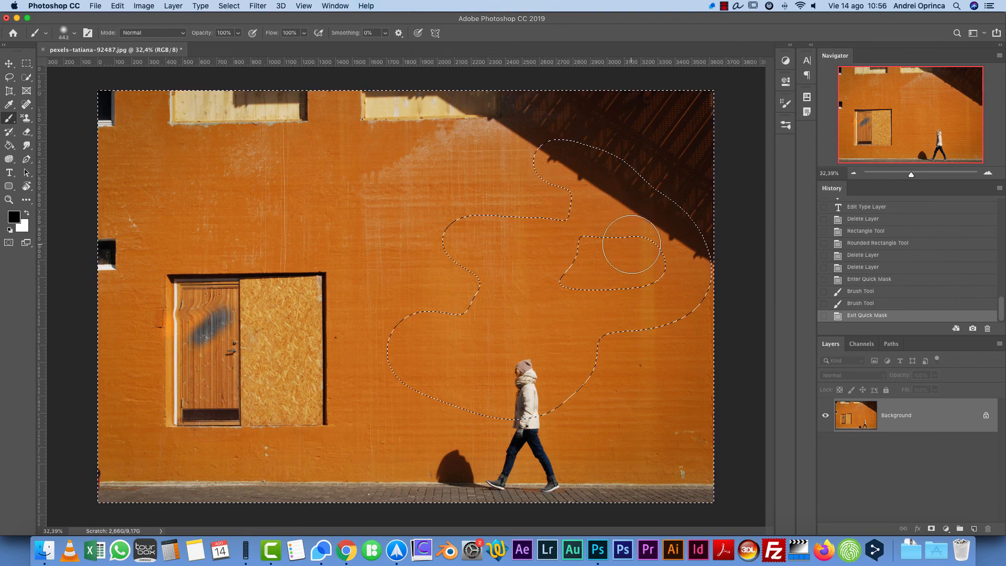
Step: Re-enter Quick Mask mode and extend the black brush mask over the wall above the woman and over the door
left_click(9, 242)
mouse_move(601, 259)
left_mouse_down()
mouse_move(447, 245)
mouse_move(468, 301)
mouse_move(424, 307)
mouse_move(554, 156)
mouse_move(463, 185)
mouse_move(460, 229)
mouse_move(494, 266)
mouse_move(418, 330)
left_mouse_up()
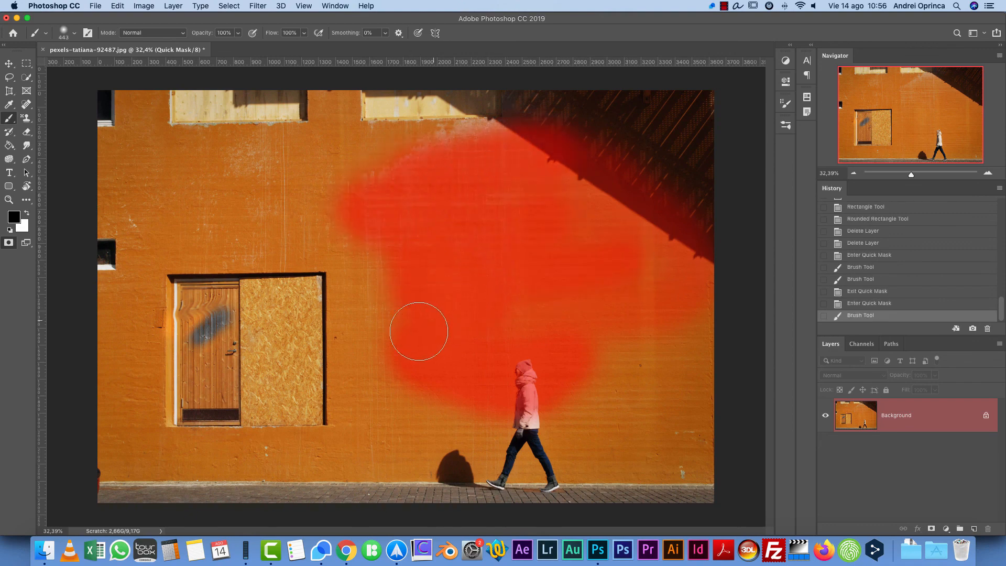
mouse_move(209, 296)
left_mouse_down()
mouse_move(201, 335)
mouse_move(313, 346)
mouse_move(273, 287)
mouse_move(246, 361)
left_mouse_up()
Step: Select a rounded rectangular area of wall above the door with the Rectangular Marquee and fill it with brushed mask
key("m")
mouse_move(184, 148)
left_mouse_down()
mouse_move(298, 200)
mouse_move(305, 252)
left_mouse_up()
left_click(8, 118)
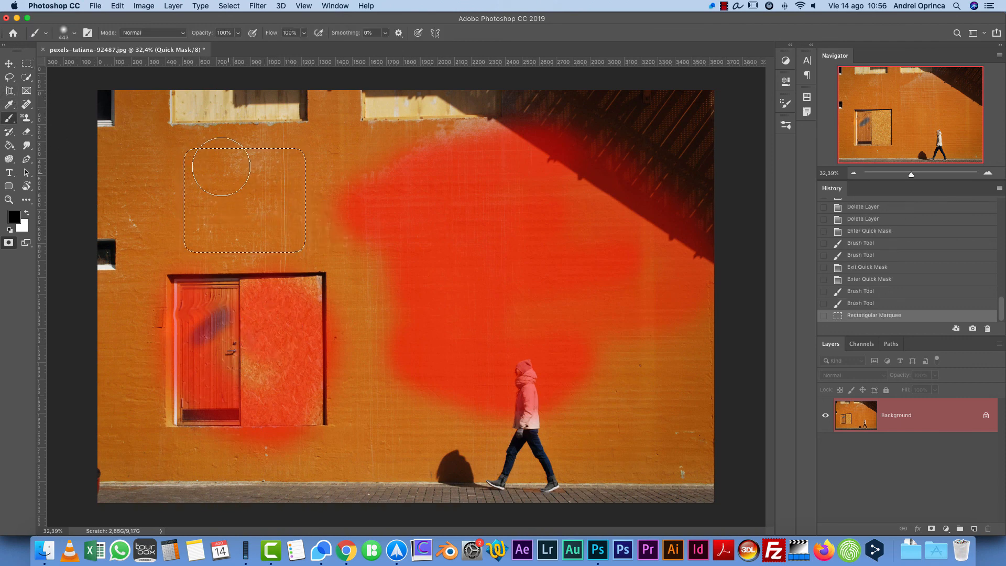
mouse_move(225, 162)
left_mouse_down()
mouse_move(221, 231)
mouse_move(191, 172)
mouse_move(281, 163)
mouse_move(255, 172)
mouse_move(364, 256)
left_mouse_up()
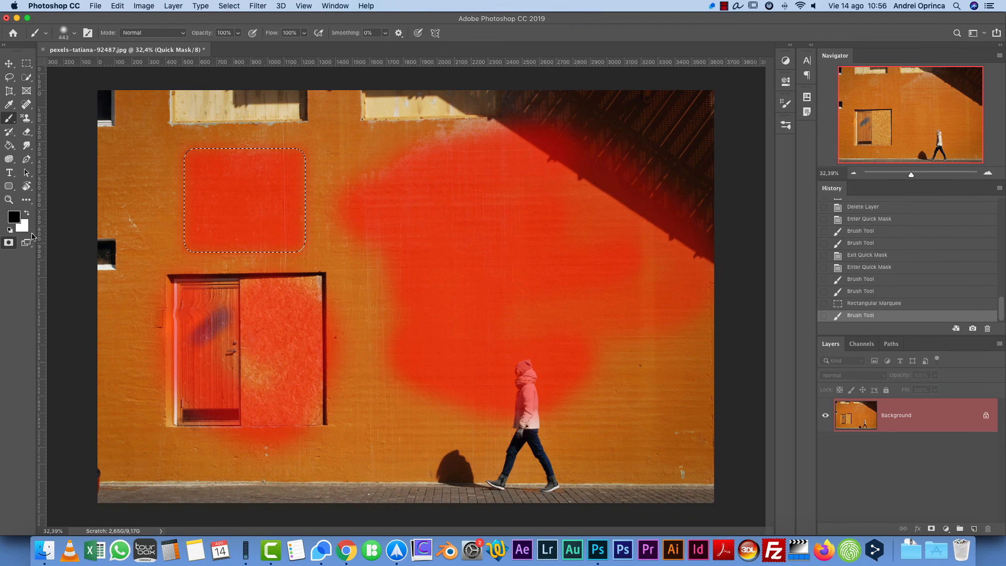
Step: Exit Quick Mask mode to turn the painted mask into a selection, and deselect it
left_click(9, 243)
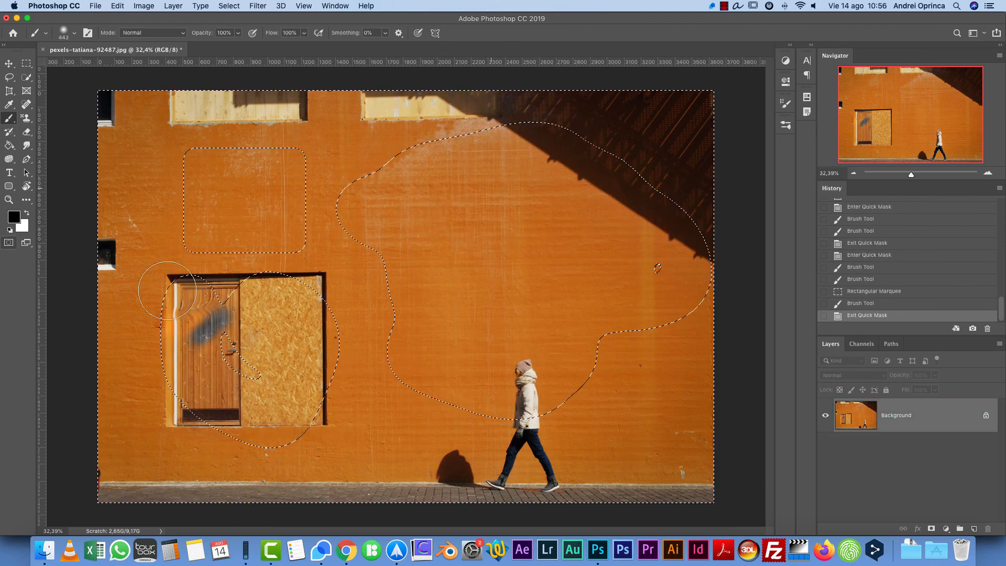
key("super+d")
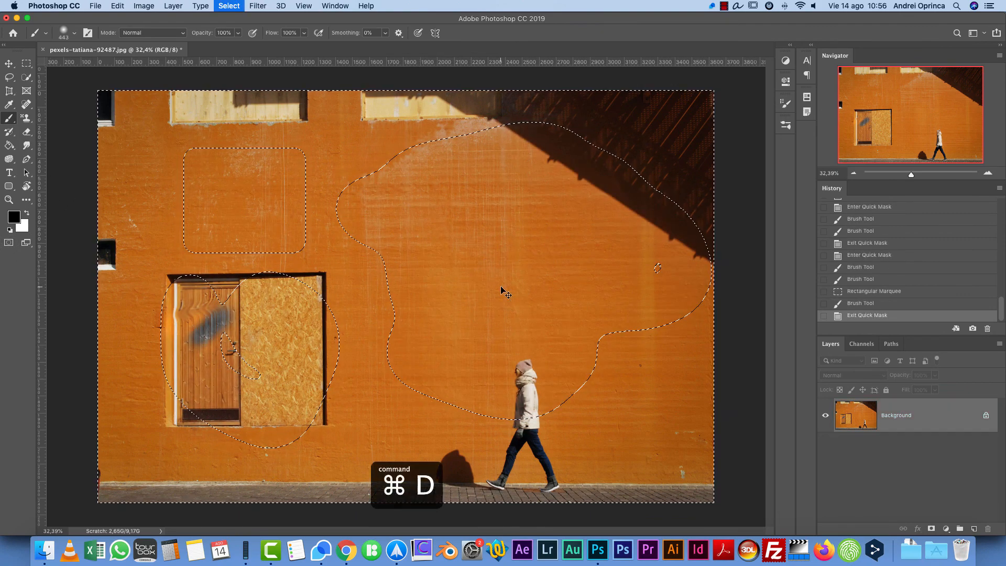